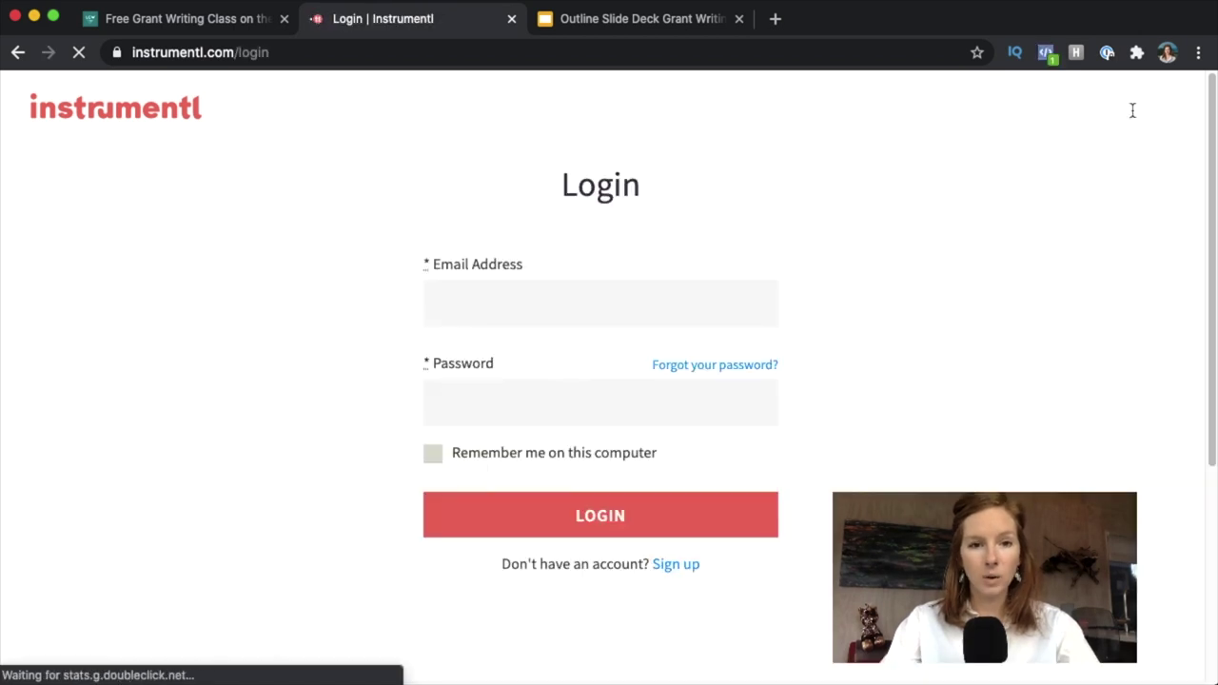
Sign in to Instrumentl with the saved login e-mail and the account password.
click(535, 302)
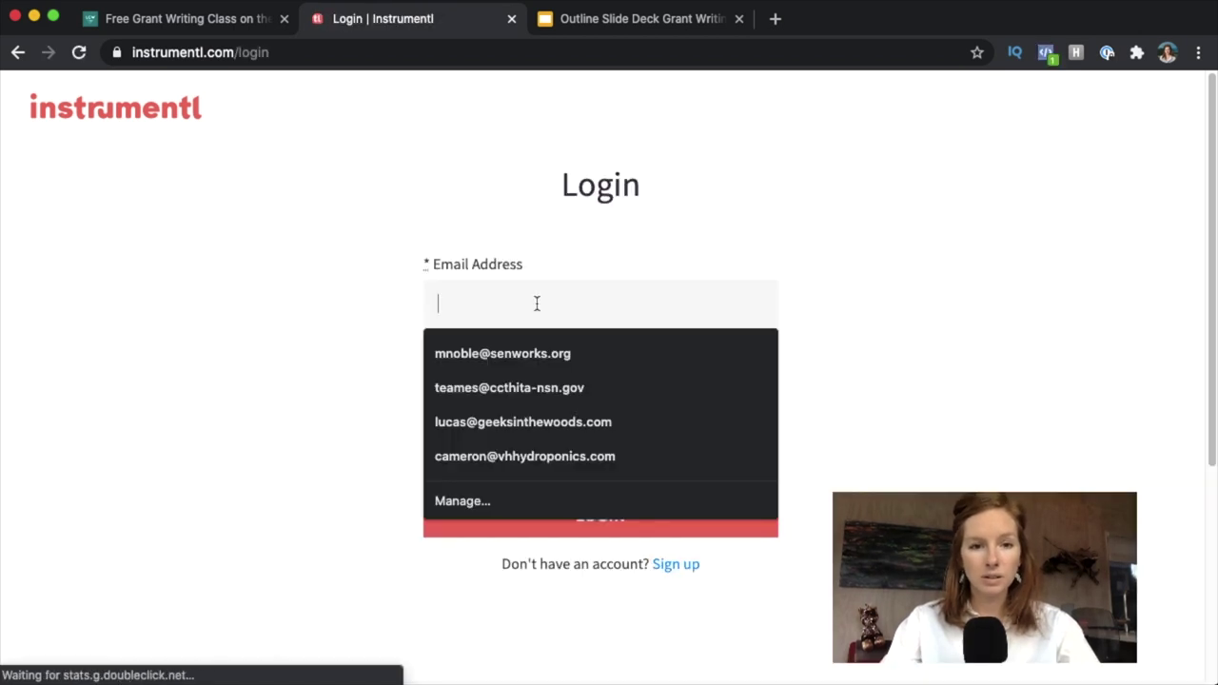
click(491, 354)
text(••••••)
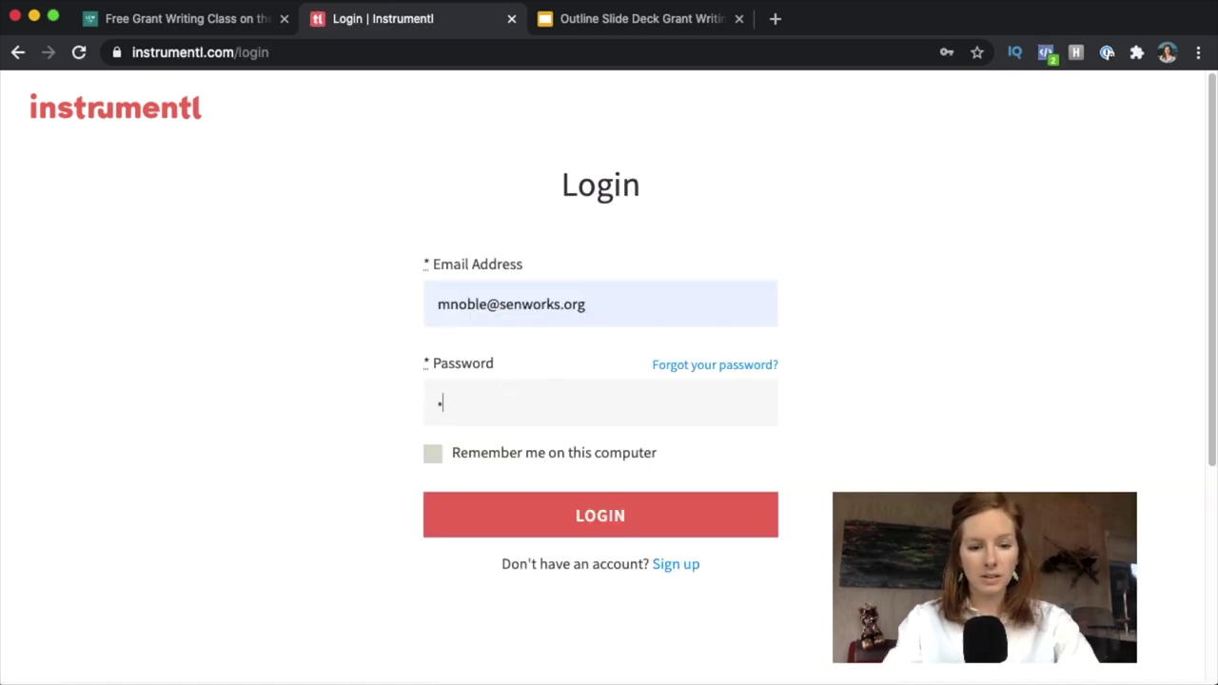
key(Return)
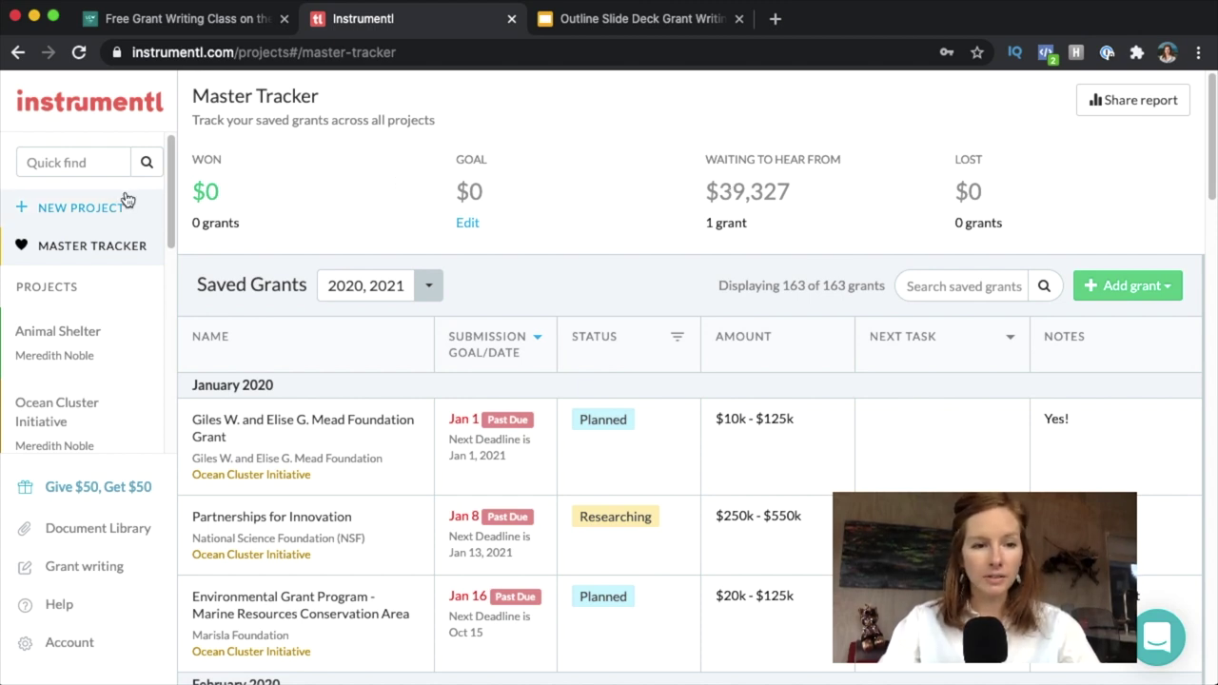
From the Animal Shelter project, start a new project, confirm the project lead and reach the Project Name field.
click(59, 353)
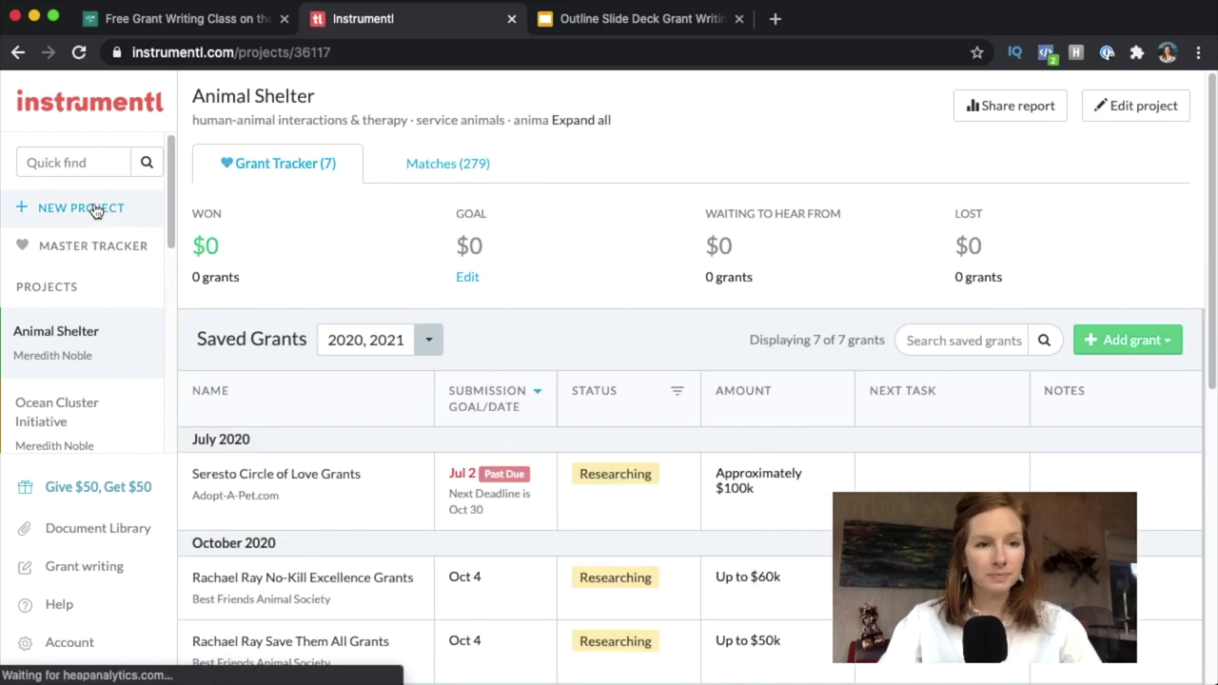
click(96, 210)
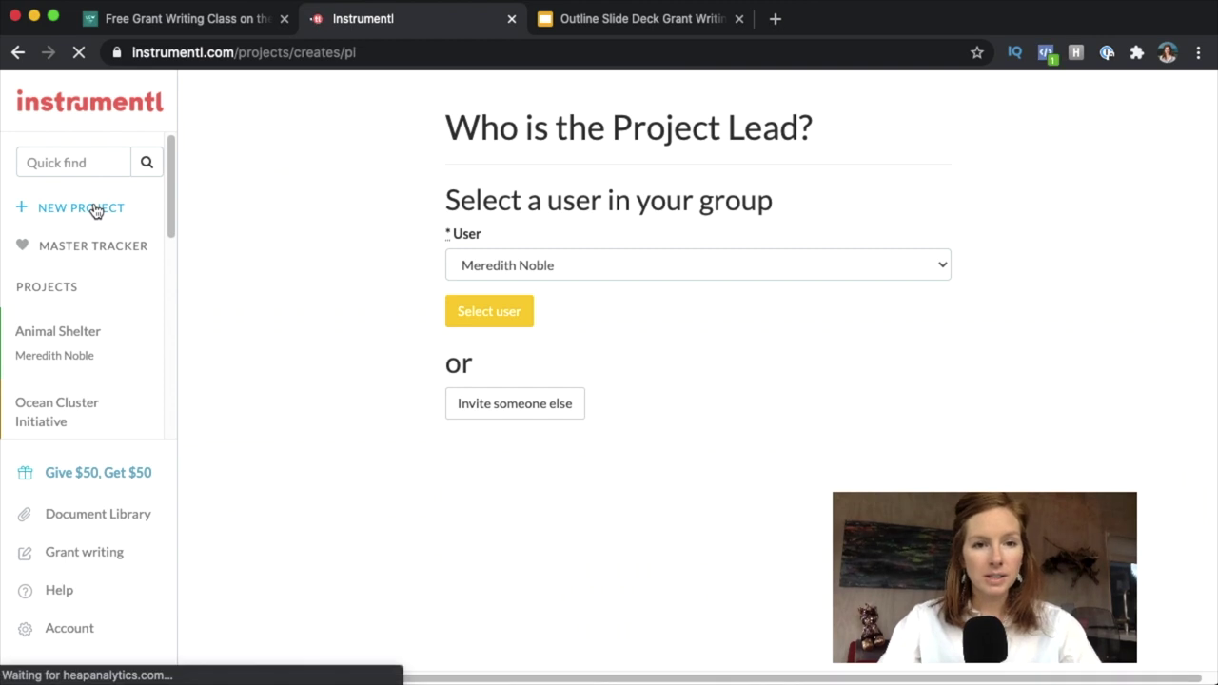
click(485, 323)
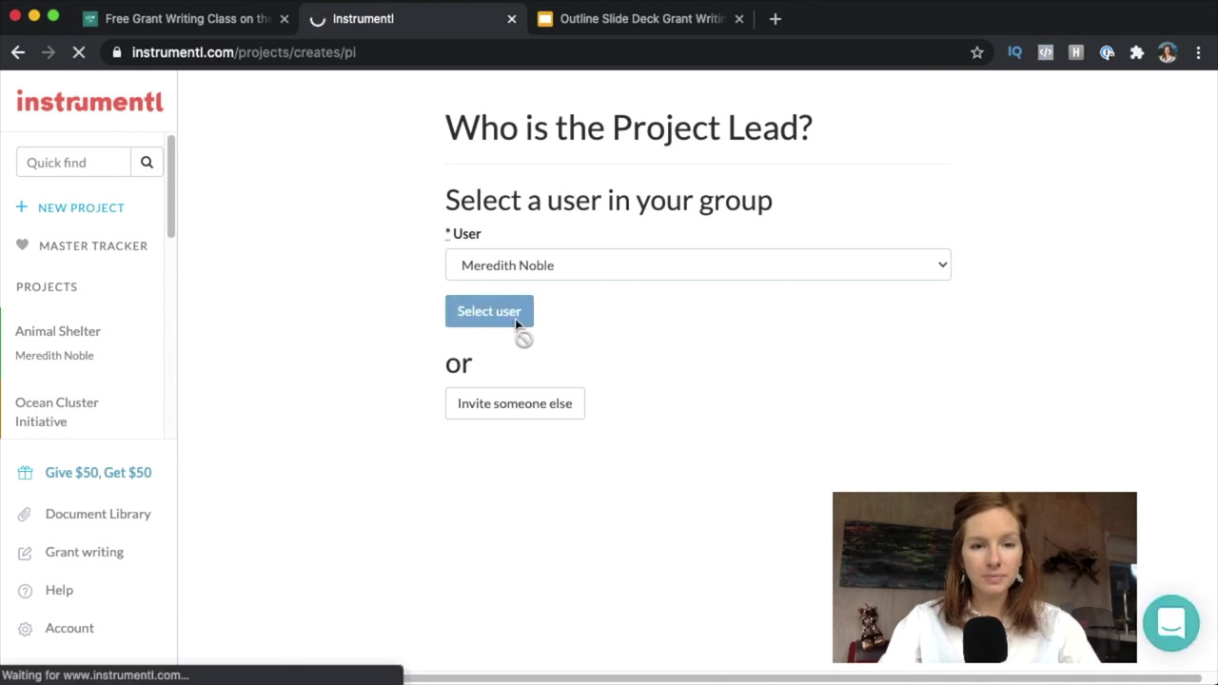
click(515, 330)
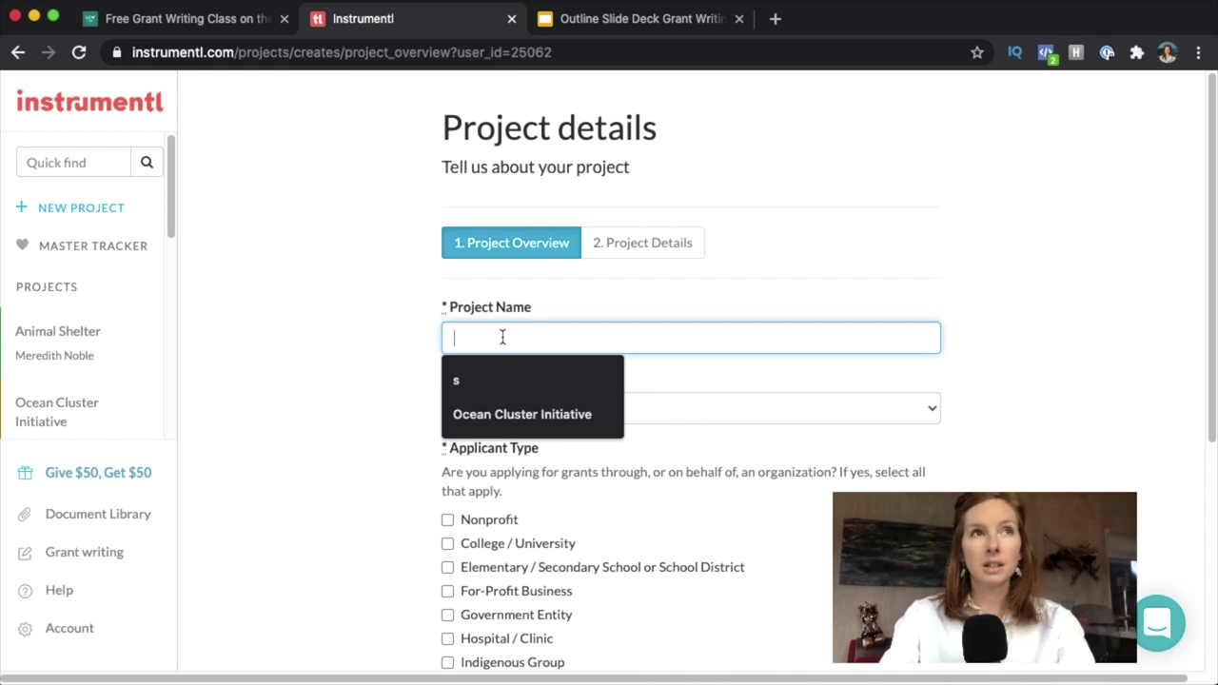
Create 'Food Bank Project' as Nonprofit and Government Entity, answering No to faith-based grants.
text(Food Bank Pro)
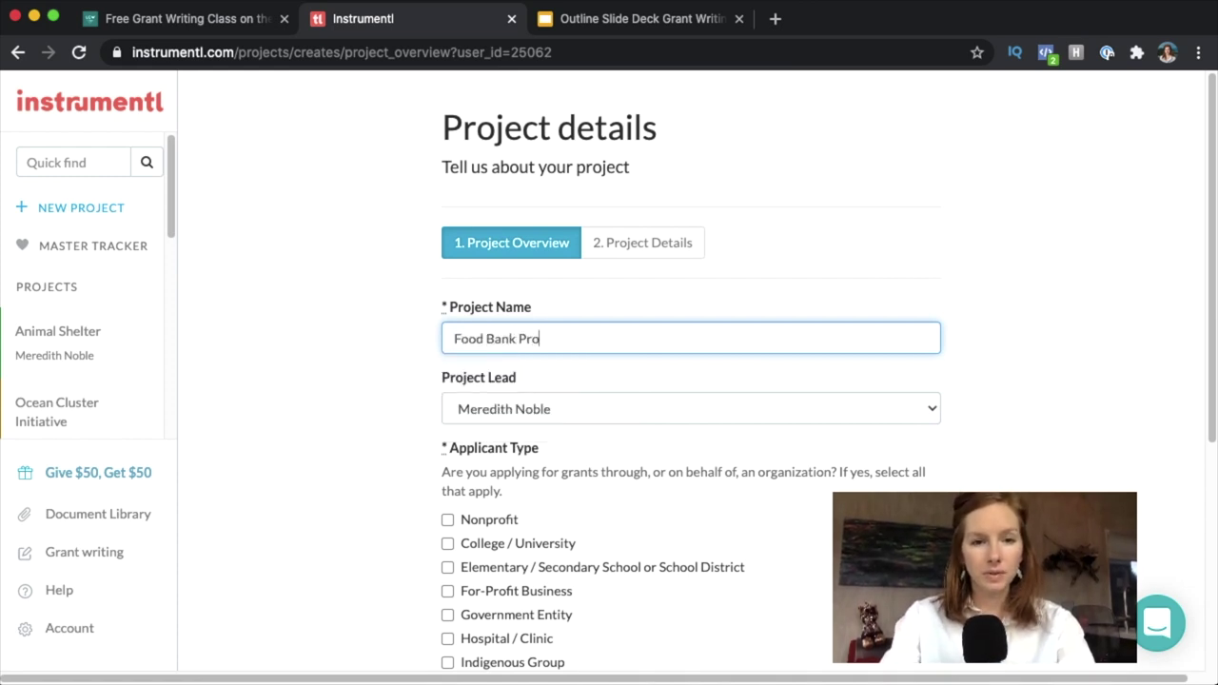
text(ject)
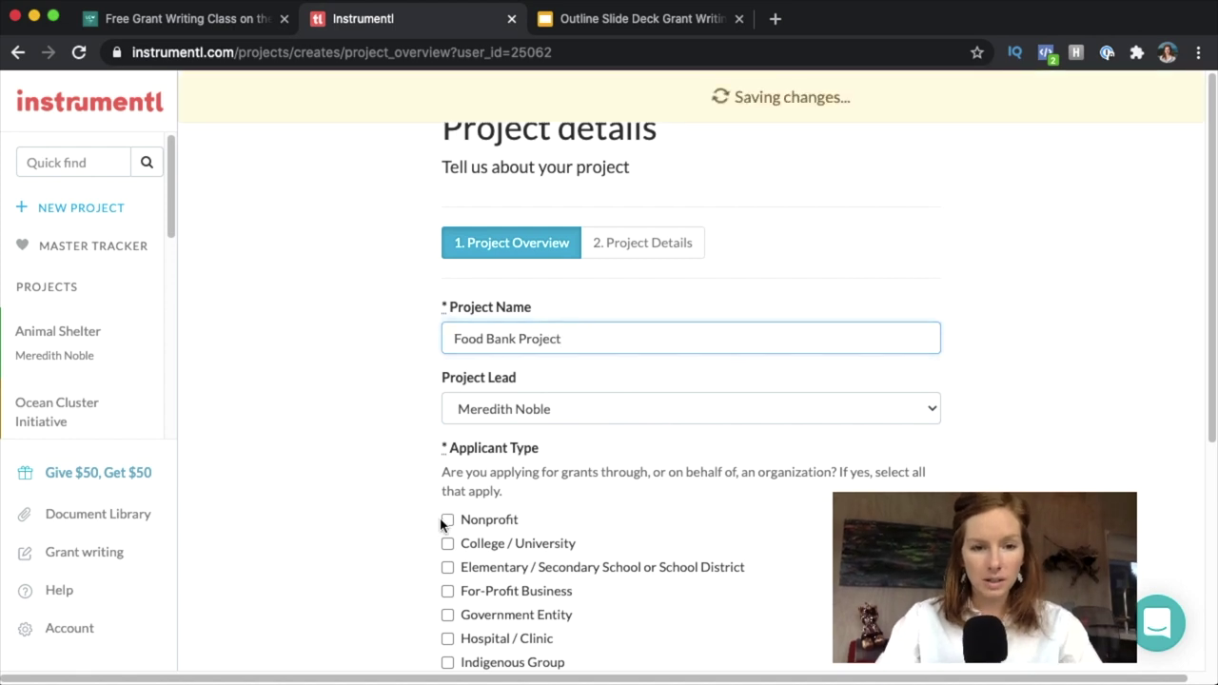
click(445, 520)
scroll(1206, 286, down, 1)
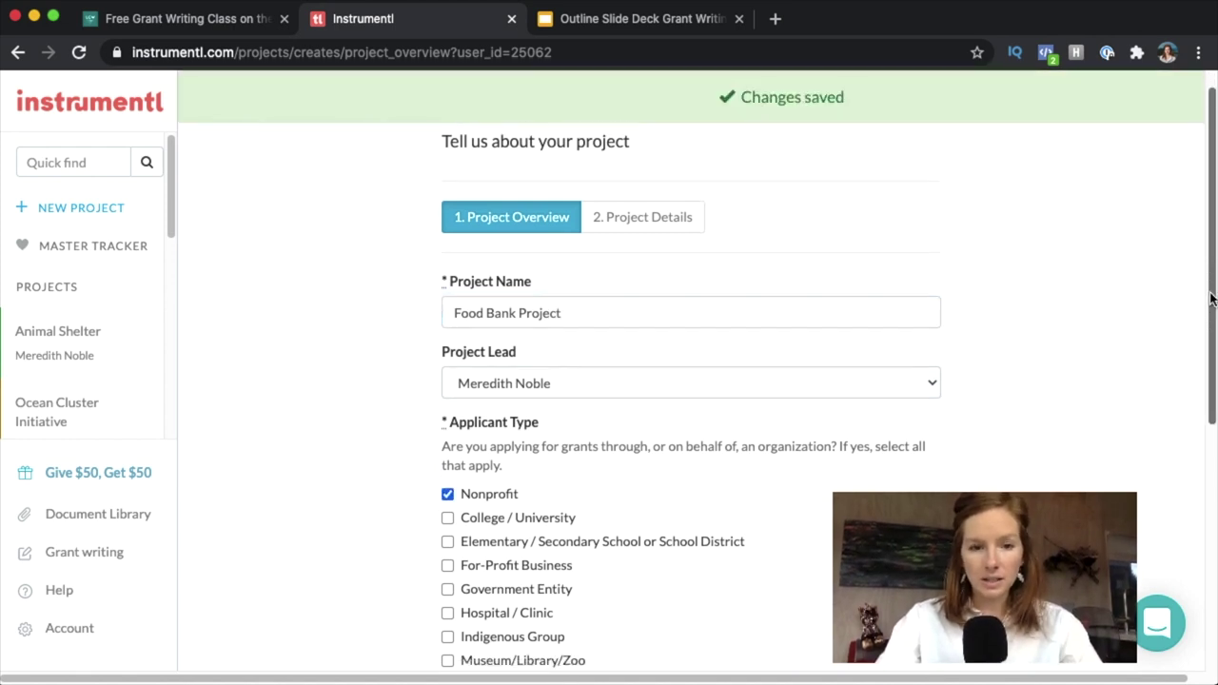
scroll(1210, 298, down, 5)
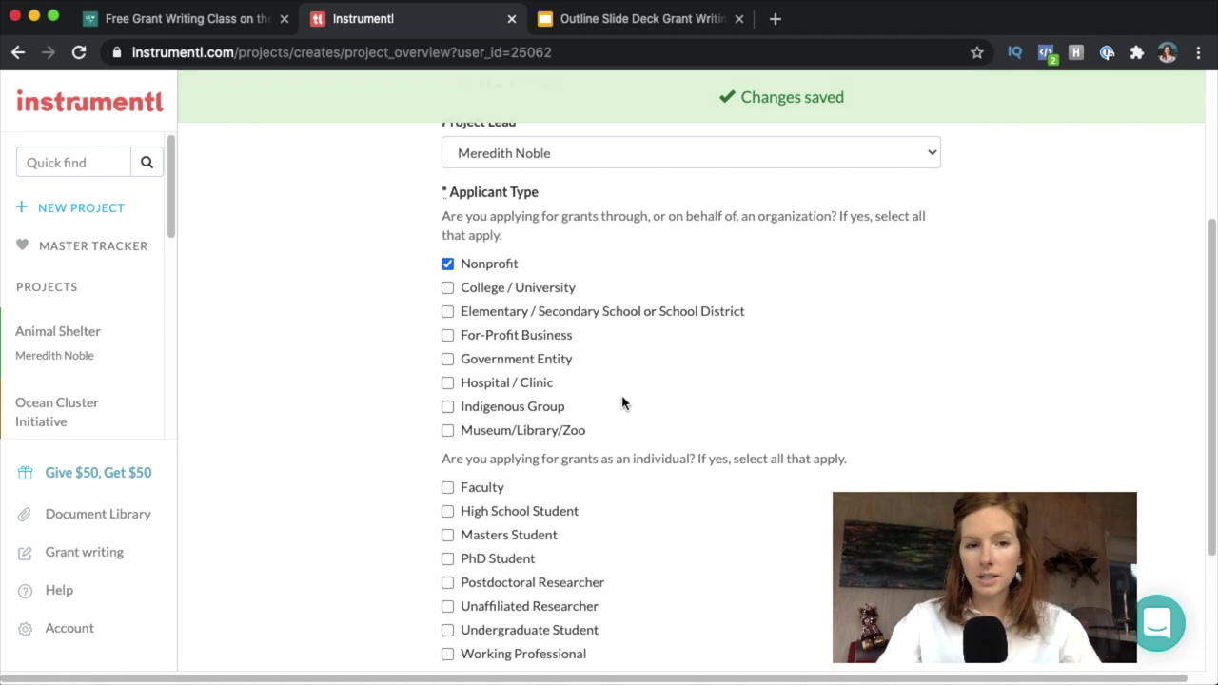
click(447, 361)
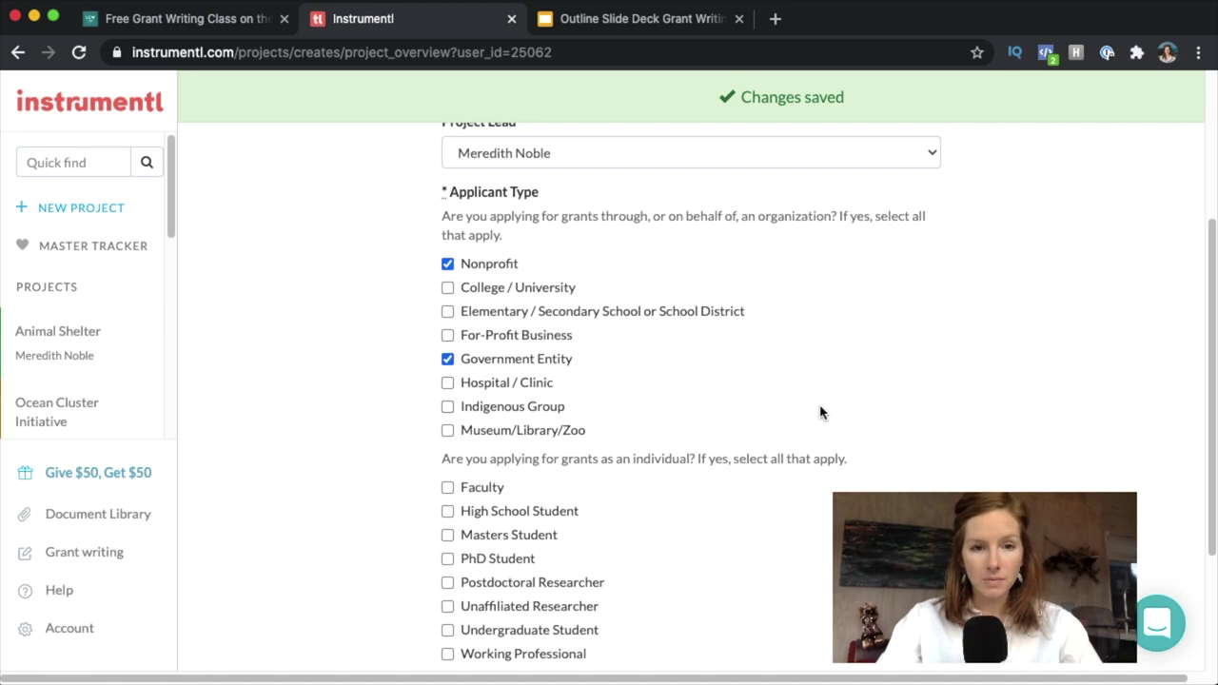
scroll(590, 385, down, 3)
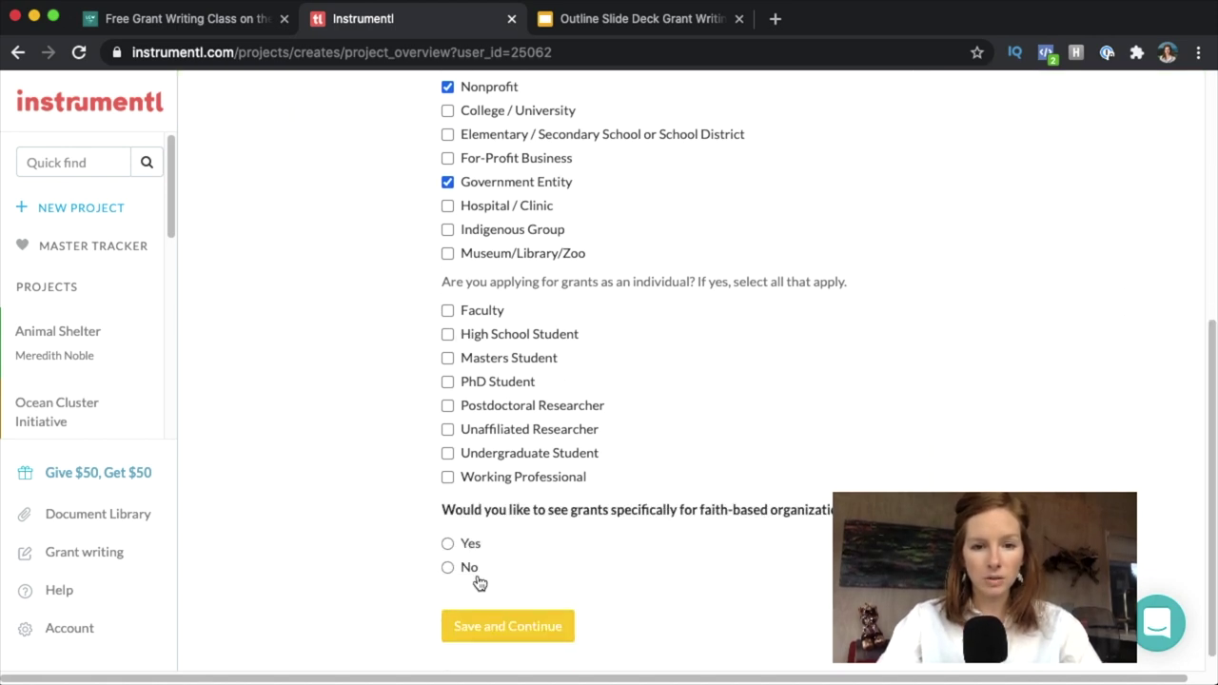
click(447, 567)
click(510, 625)
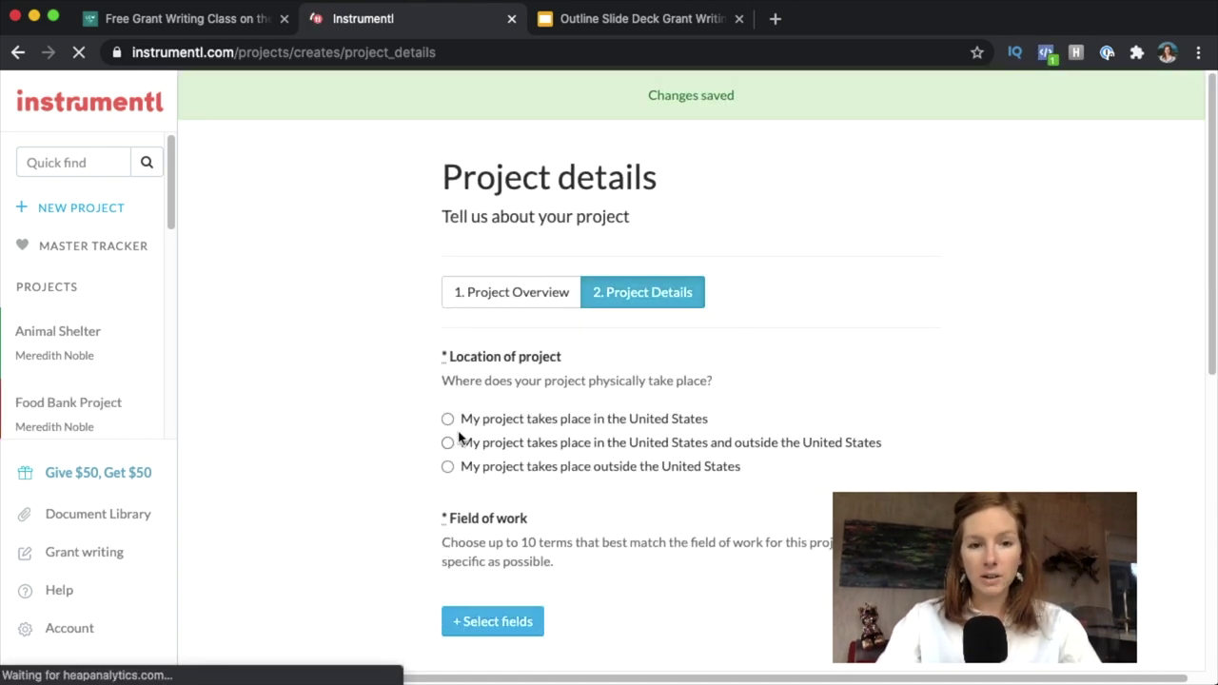
Limit the project location to the United States, Washington state, Spokane County.
click(447, 419)
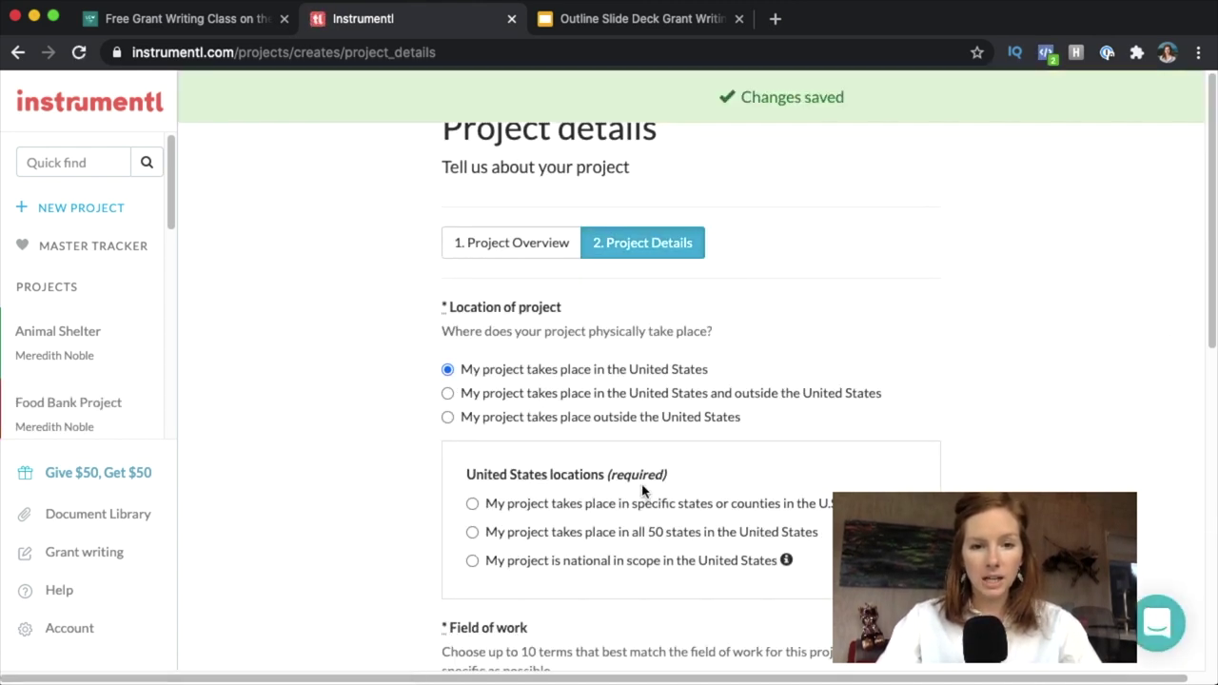
click(473, 504)
click(546, 539)
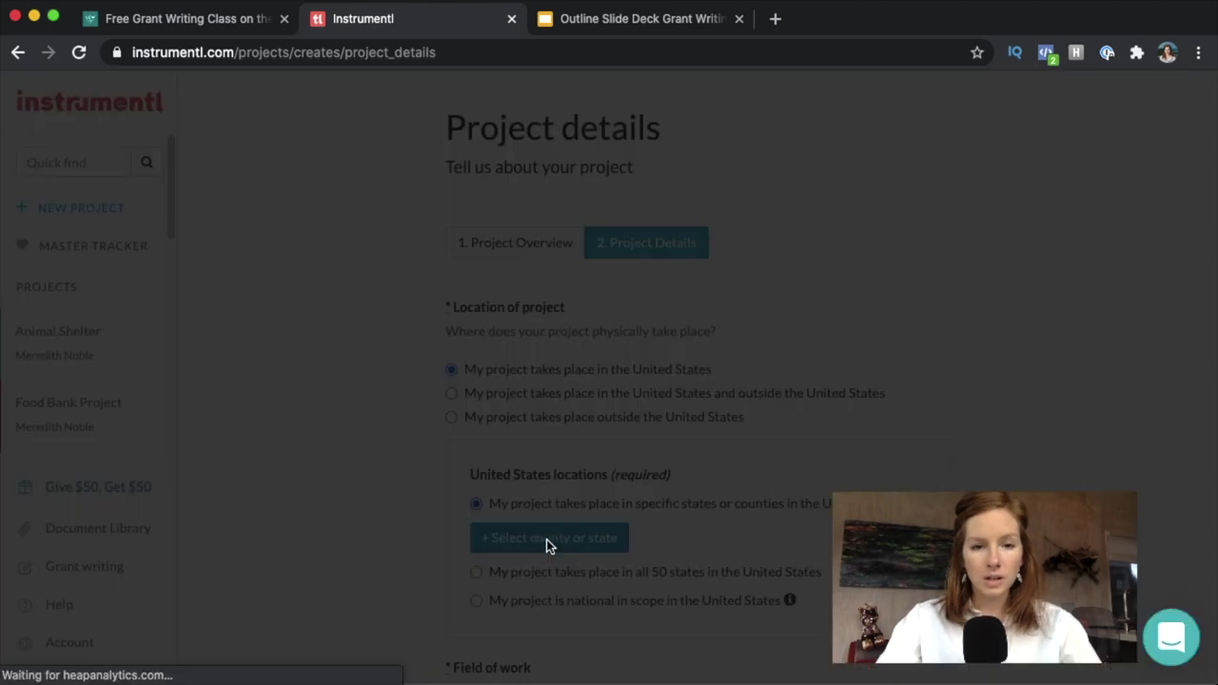
click(458, 205)
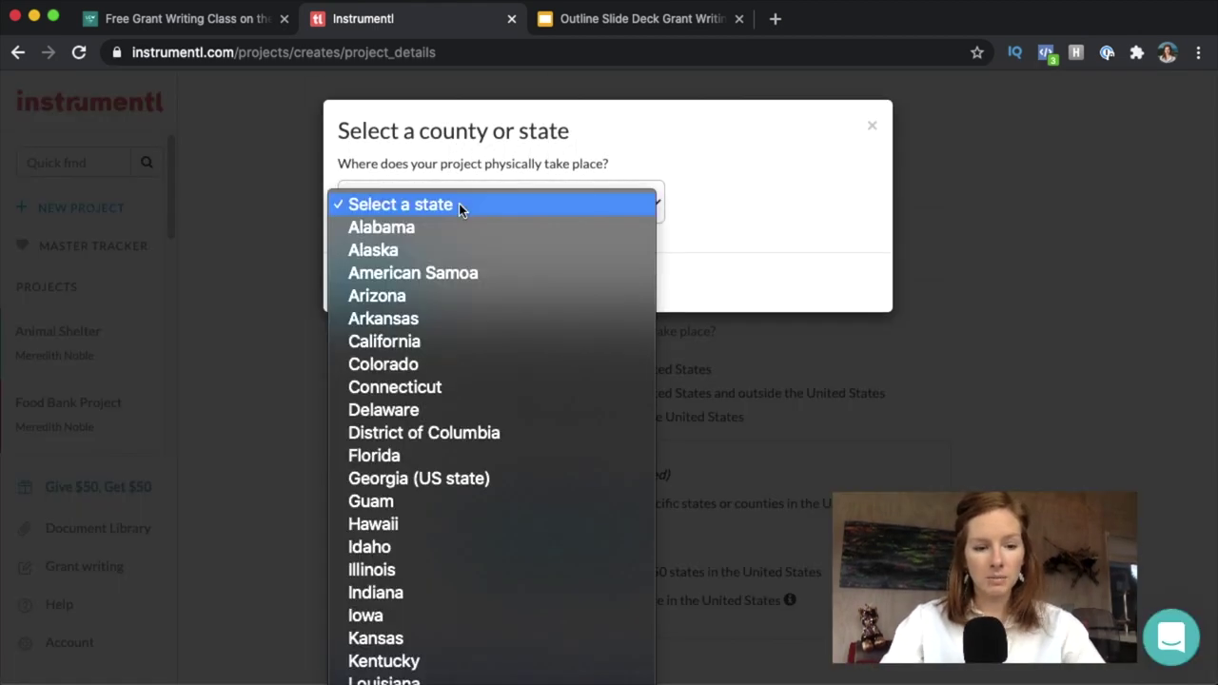
scroll(458, 209, down, 5)
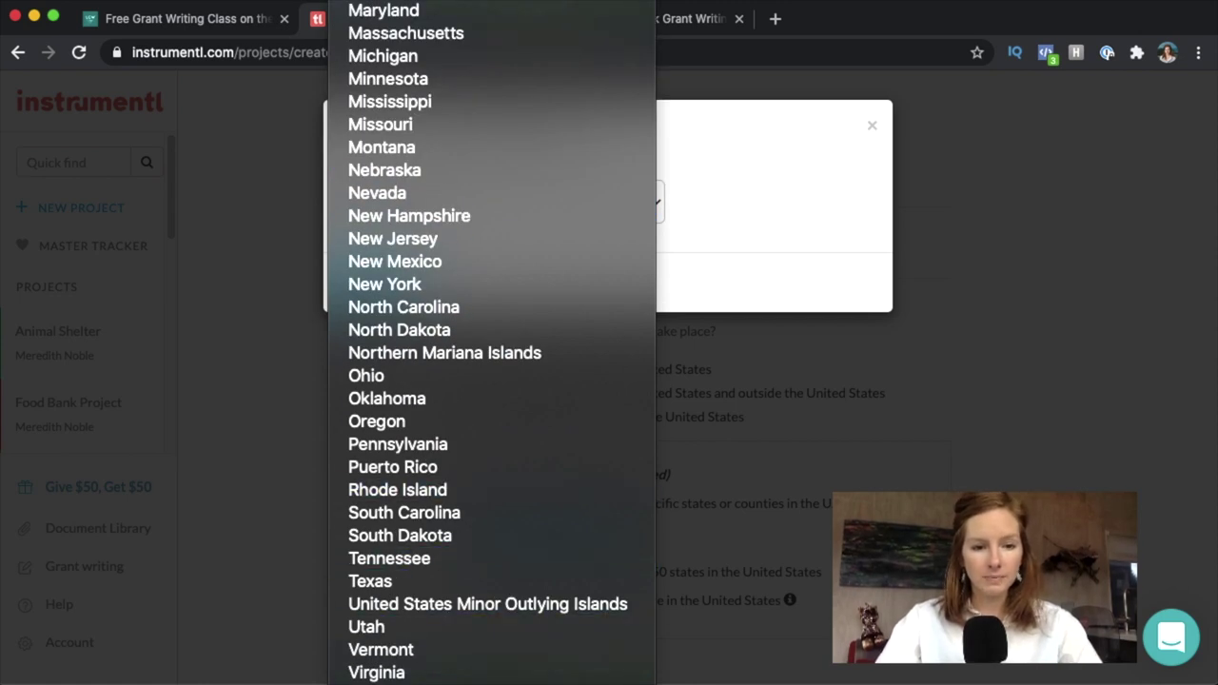
scroll(451, 628, down, 1)
click(451, 651)
click(445, 265)
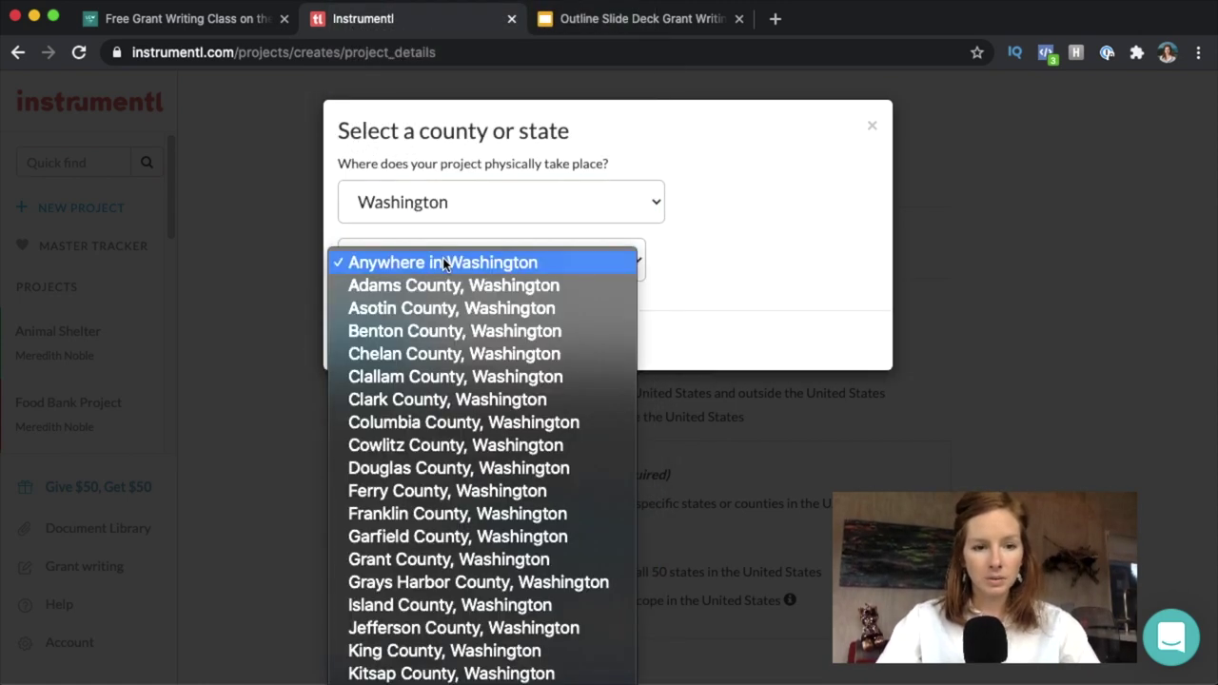
scroll(444, 264, down, 5)
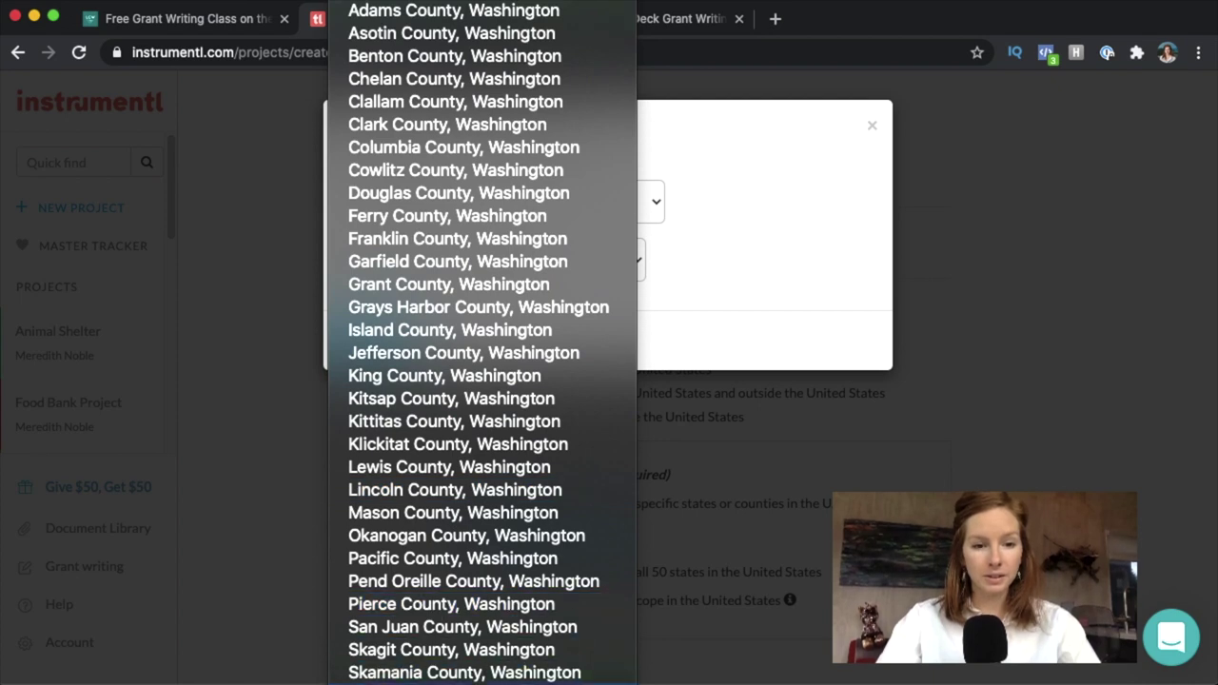
click(464, 672)
click(377, 342)
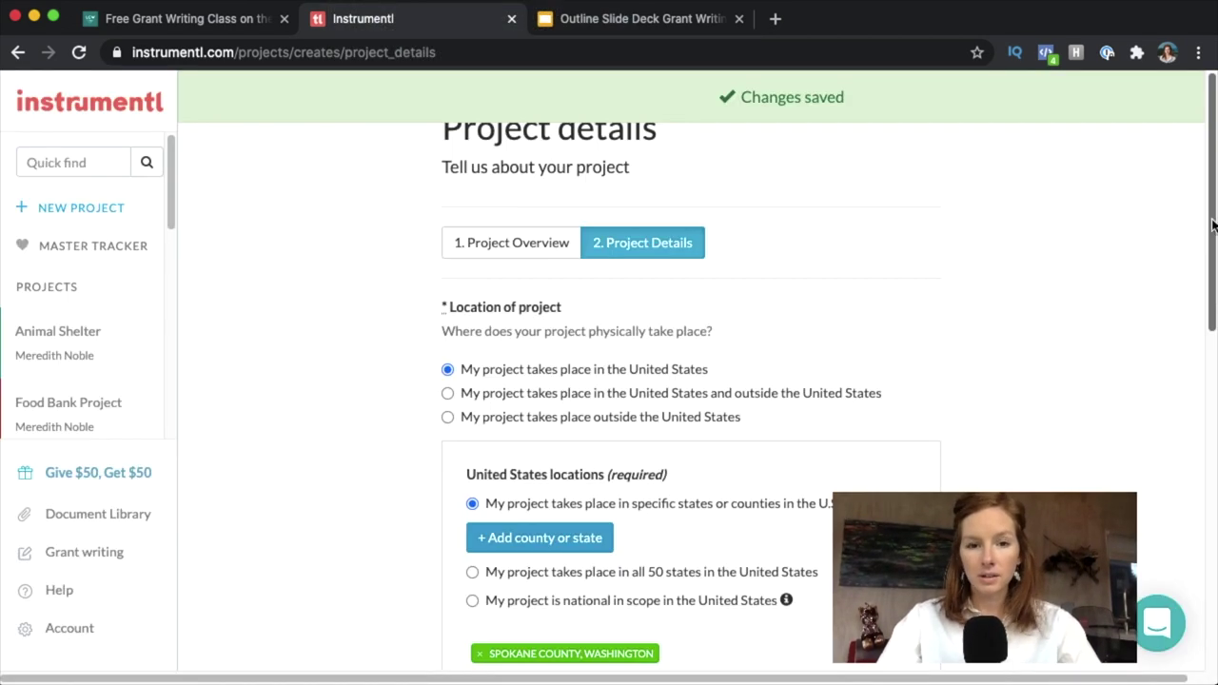
scroll(1212, 225, down, 6)
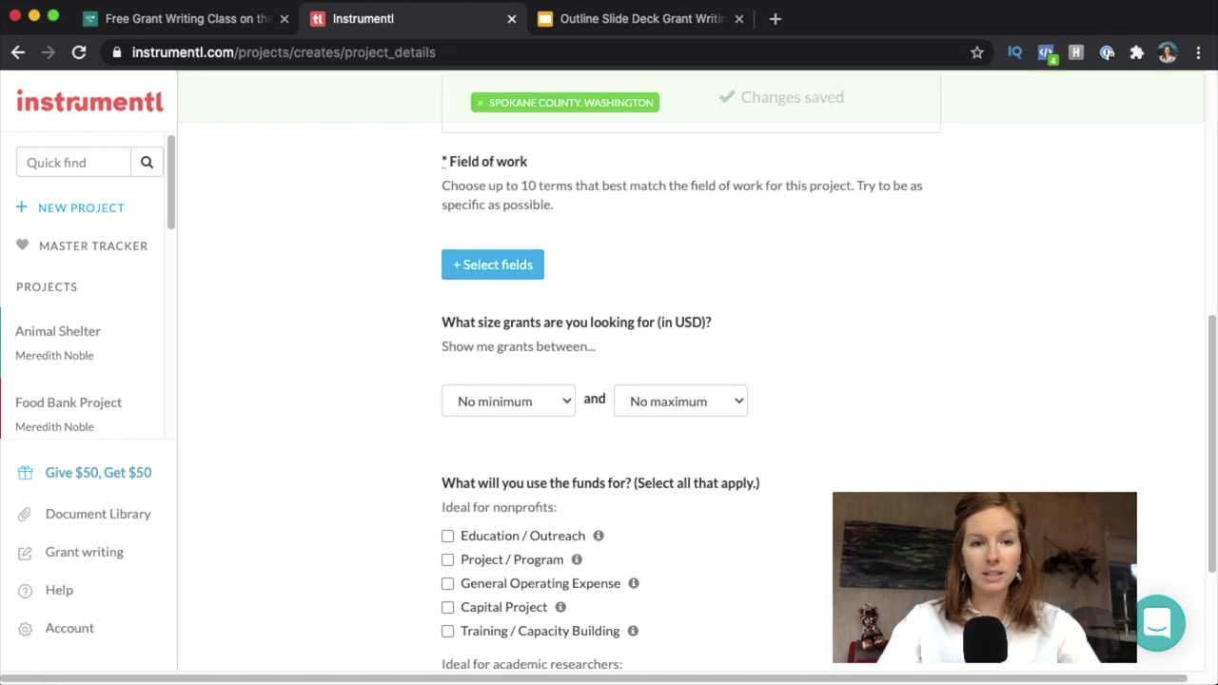
Search 'food' and select Food Access & Hunger, Food Delivery & Distribution Services, and Food Security.
click(512, 273)
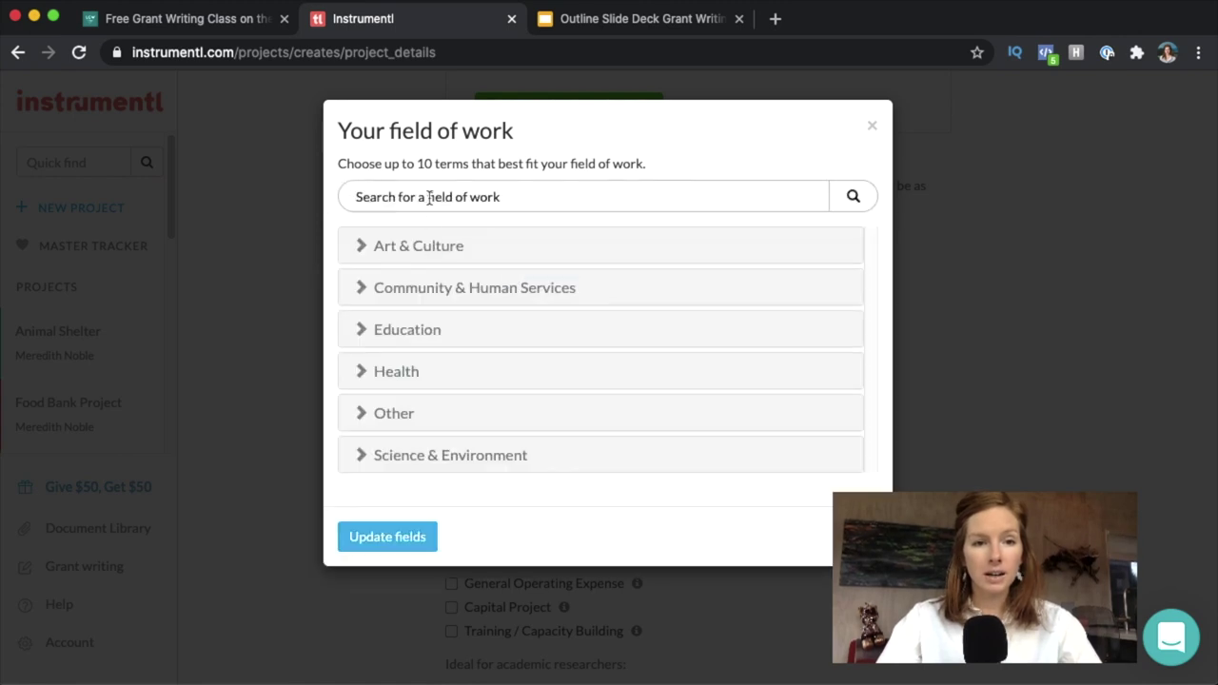
click(429, 197)
text(food)
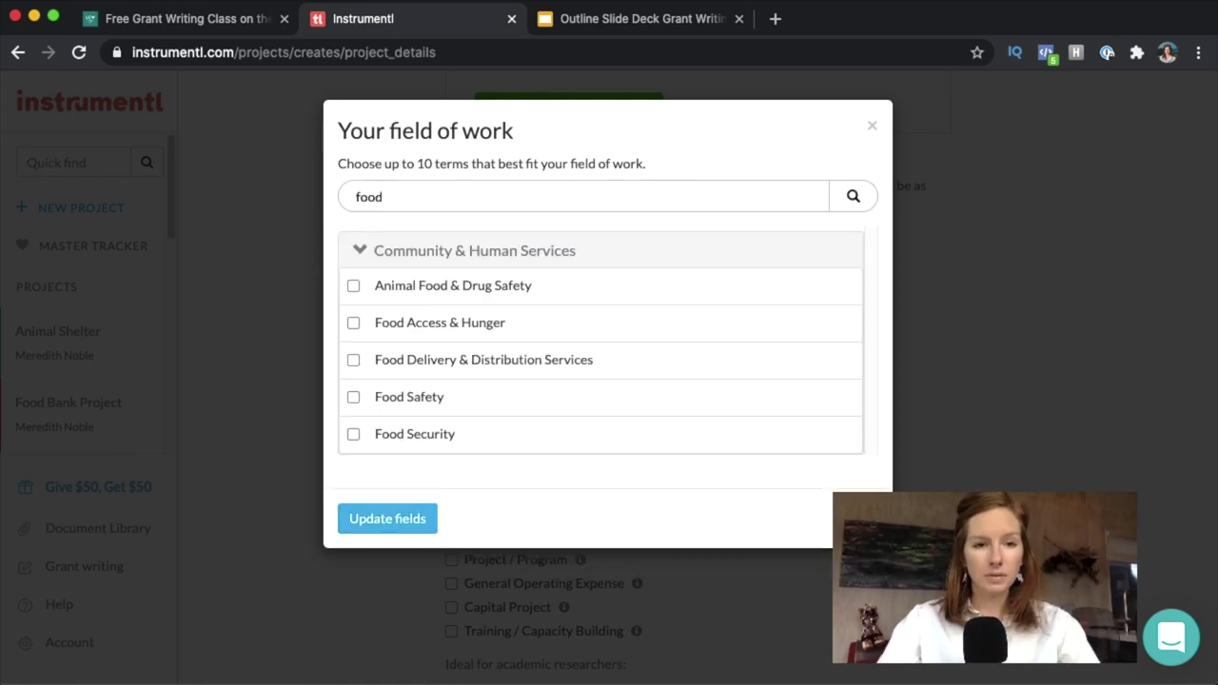
click(353, 323)
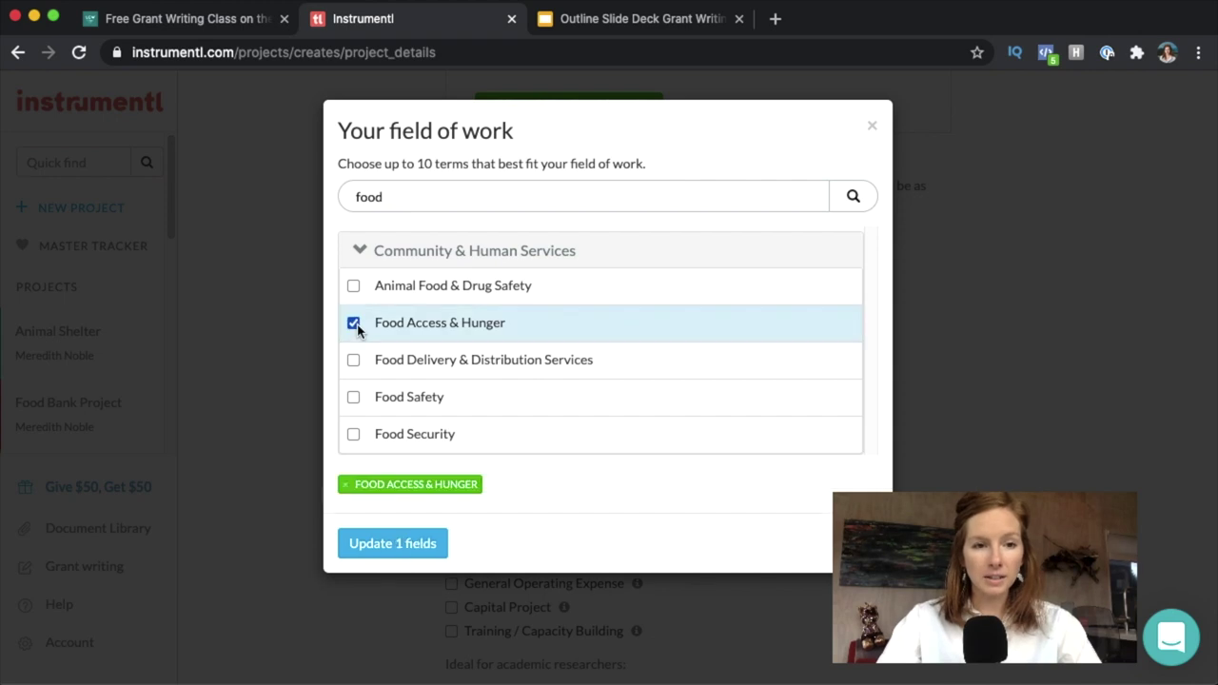
click(353, 362)
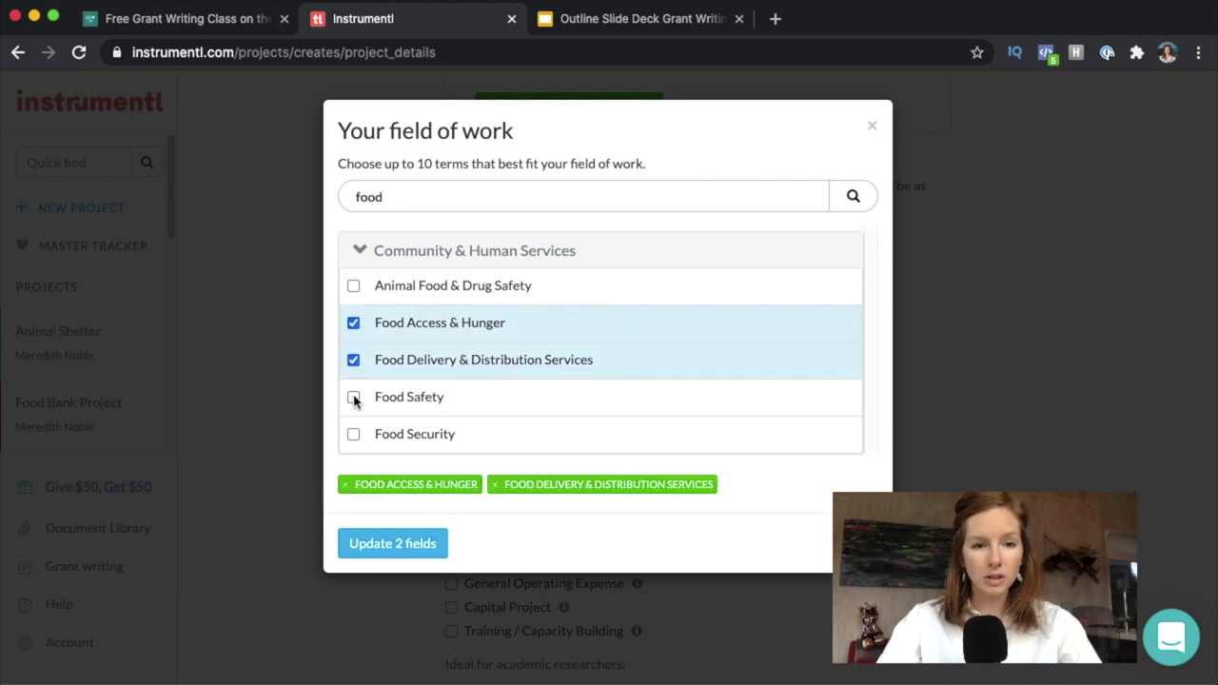
click(353, 435)
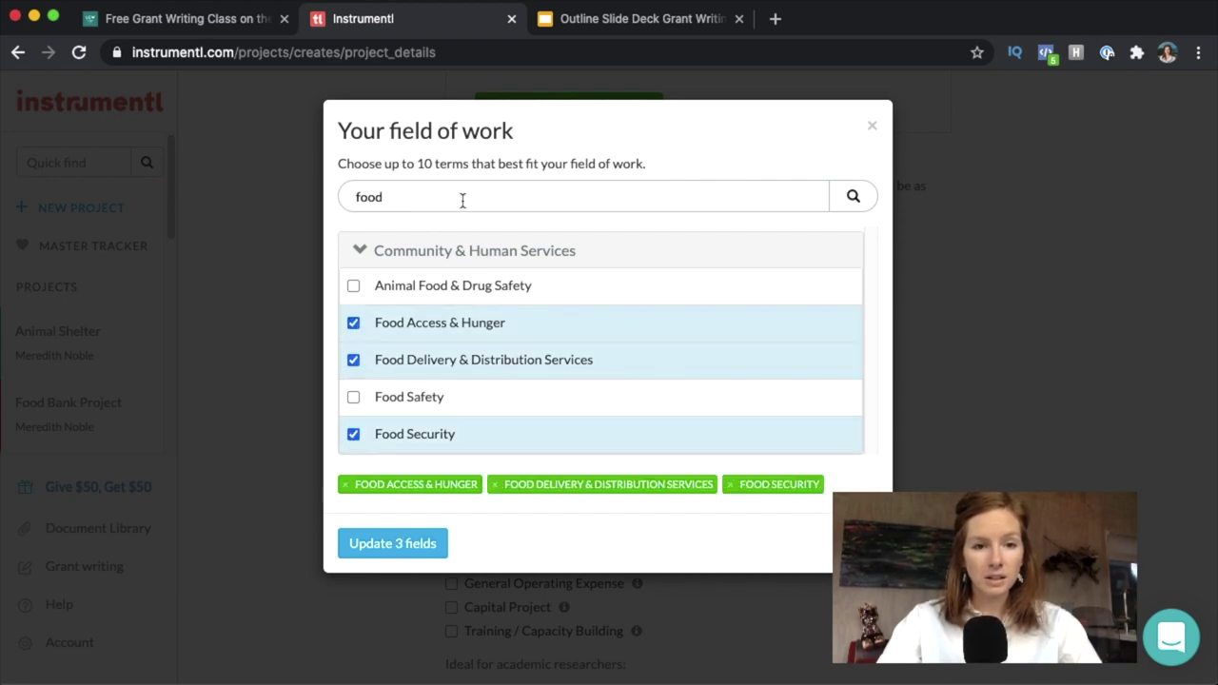
Search 'nut' and 'pove' to add Nutrition & Healthy Eating and Poverty Alleviation & Services.
drag(445, 193, 357, 192)
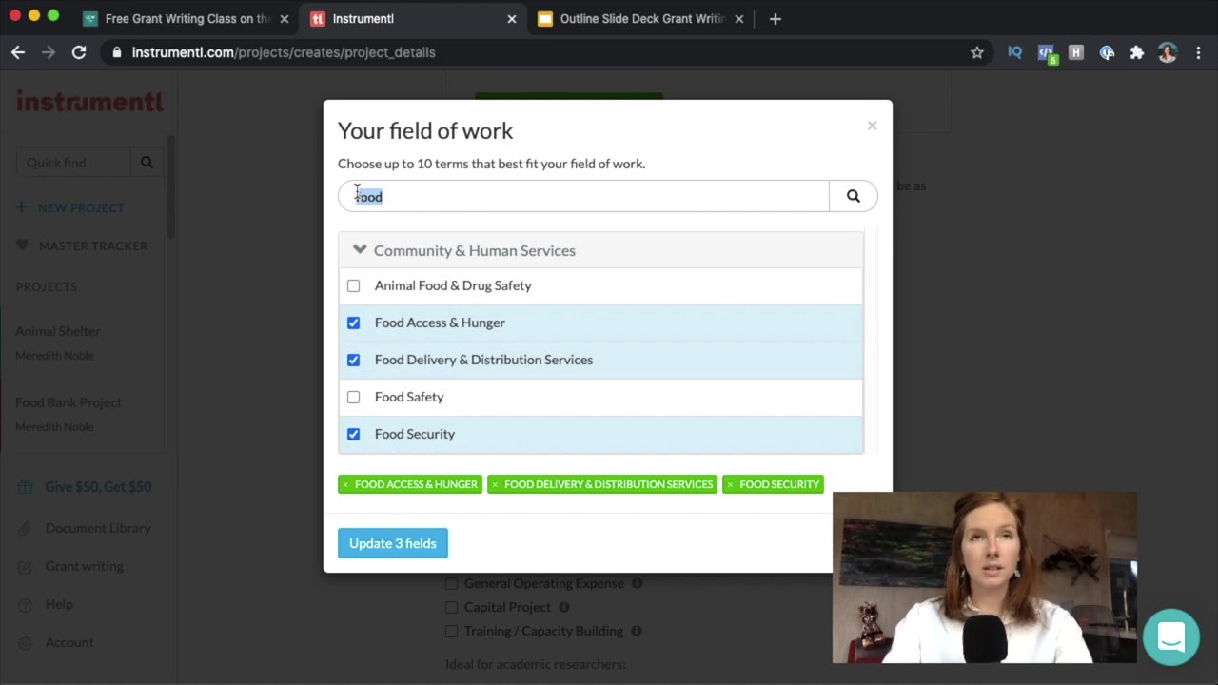
text(hung)
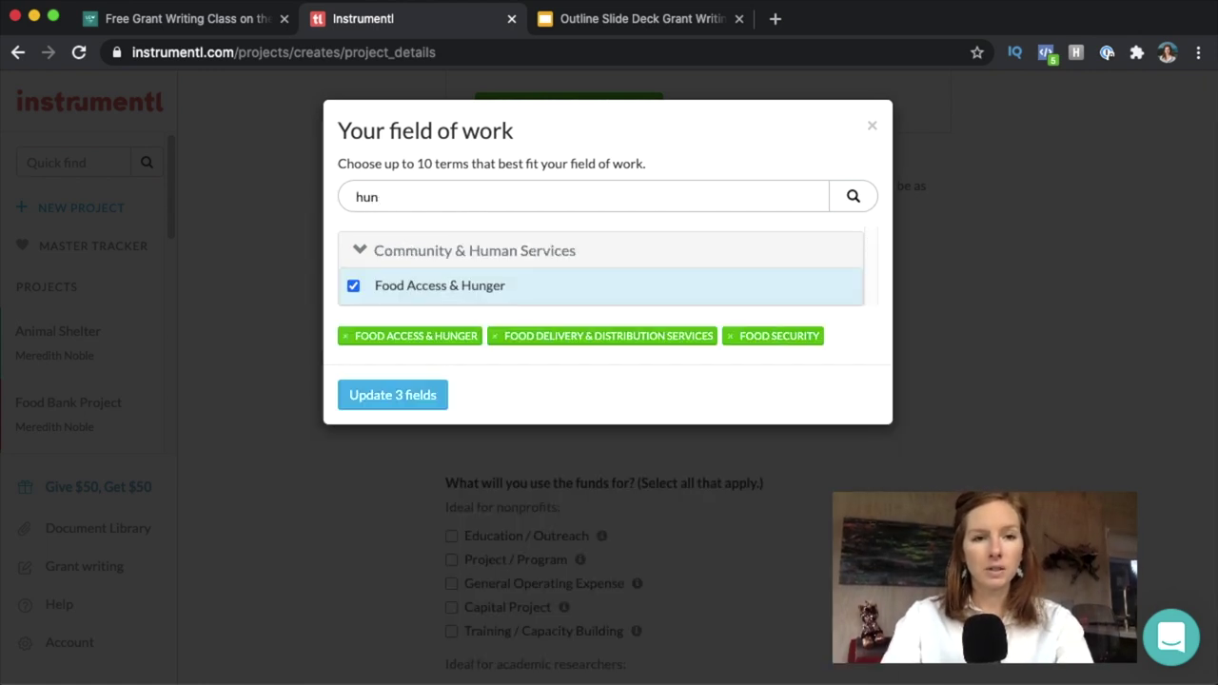
key(BackSpace)
key(BackSpace)
key(BackSpace)
text(nut)
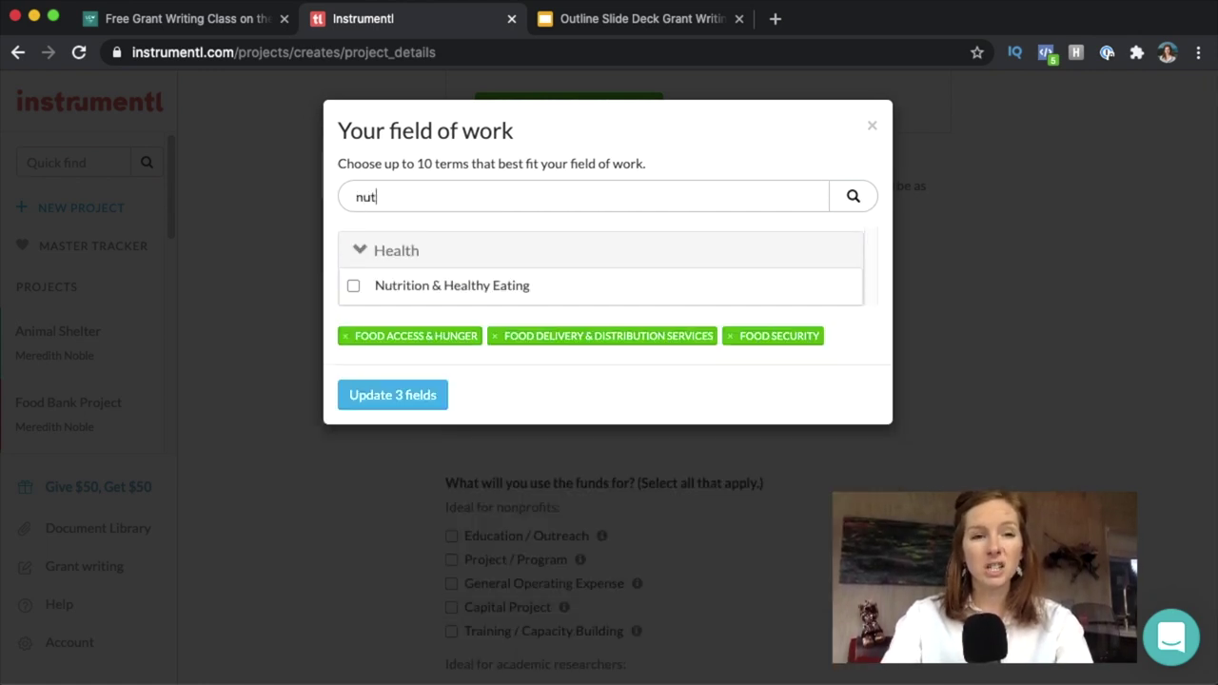
click(353, 286)
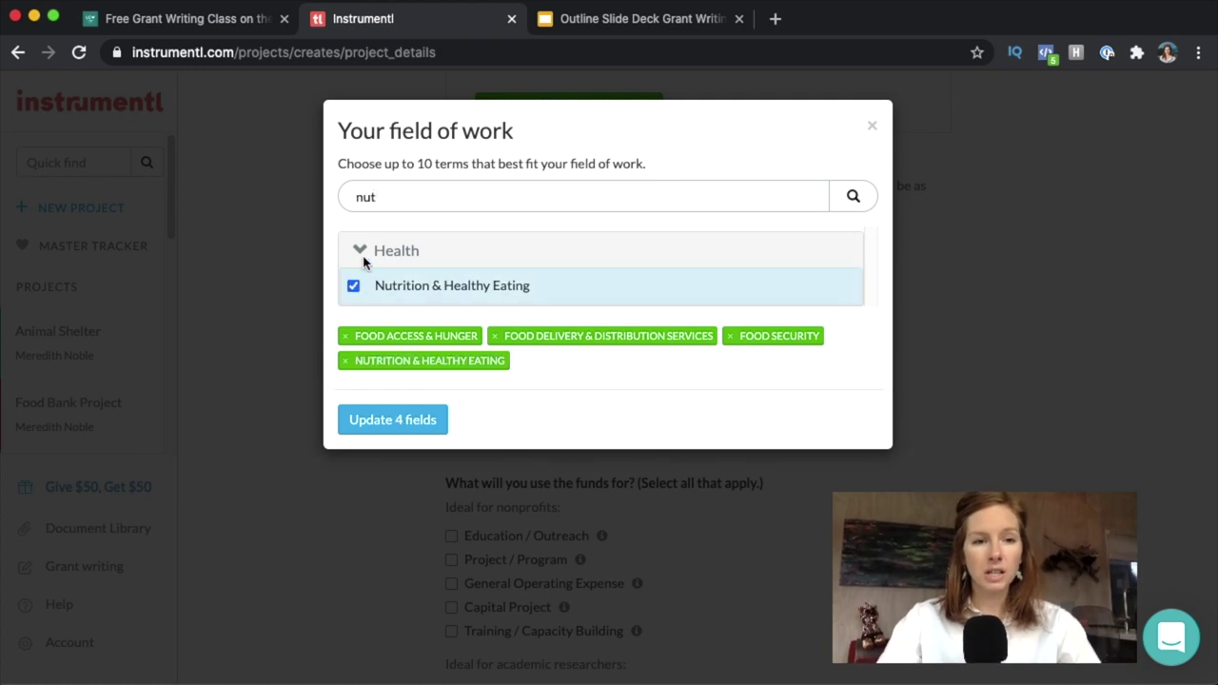
key(super+a)
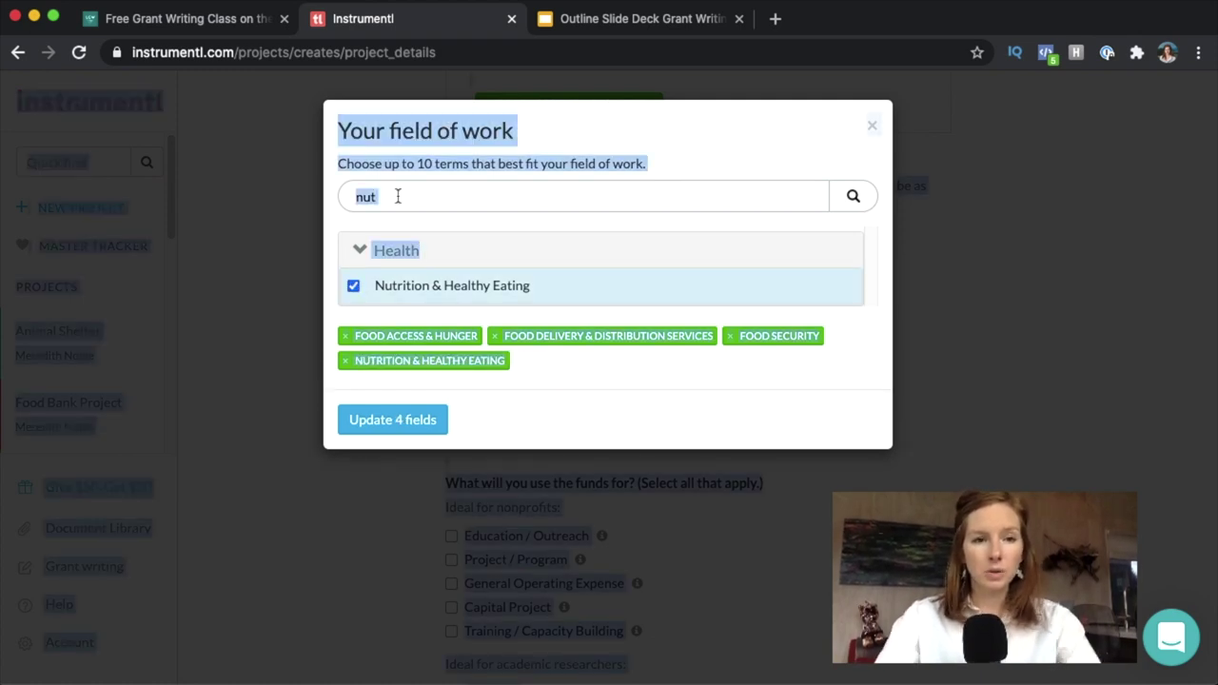
click(398, 196)
key(BackSpace)
key(BackSpace)
key(BackSpace)
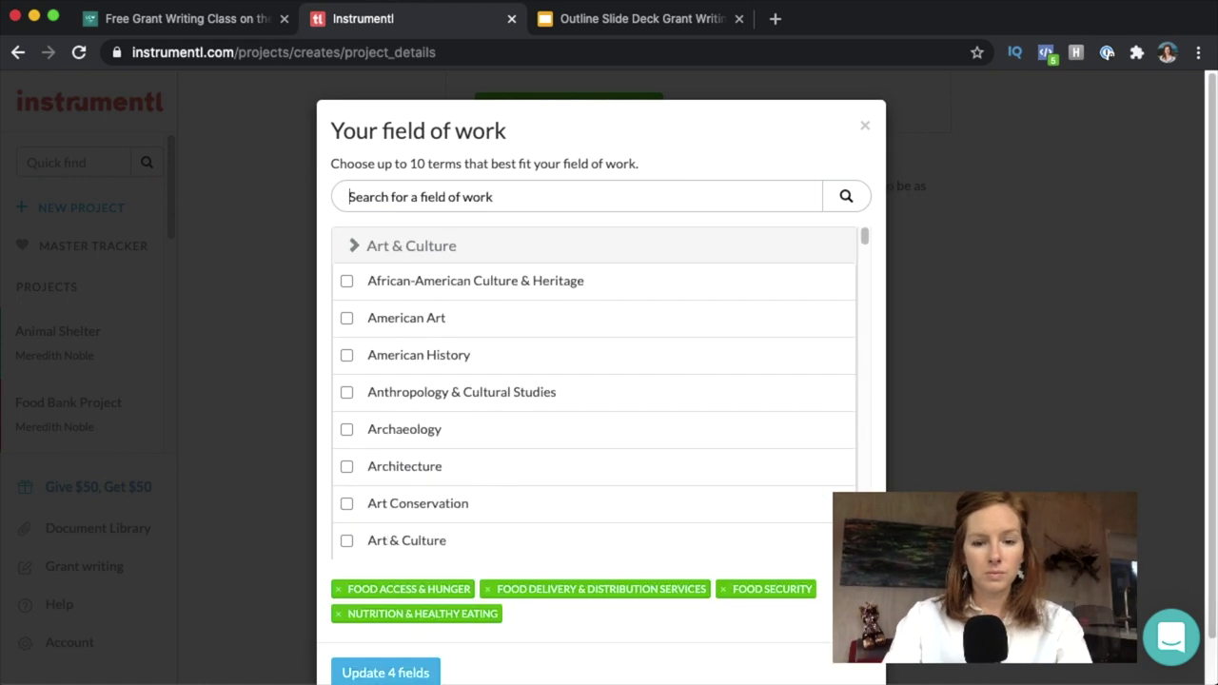
text(pove)
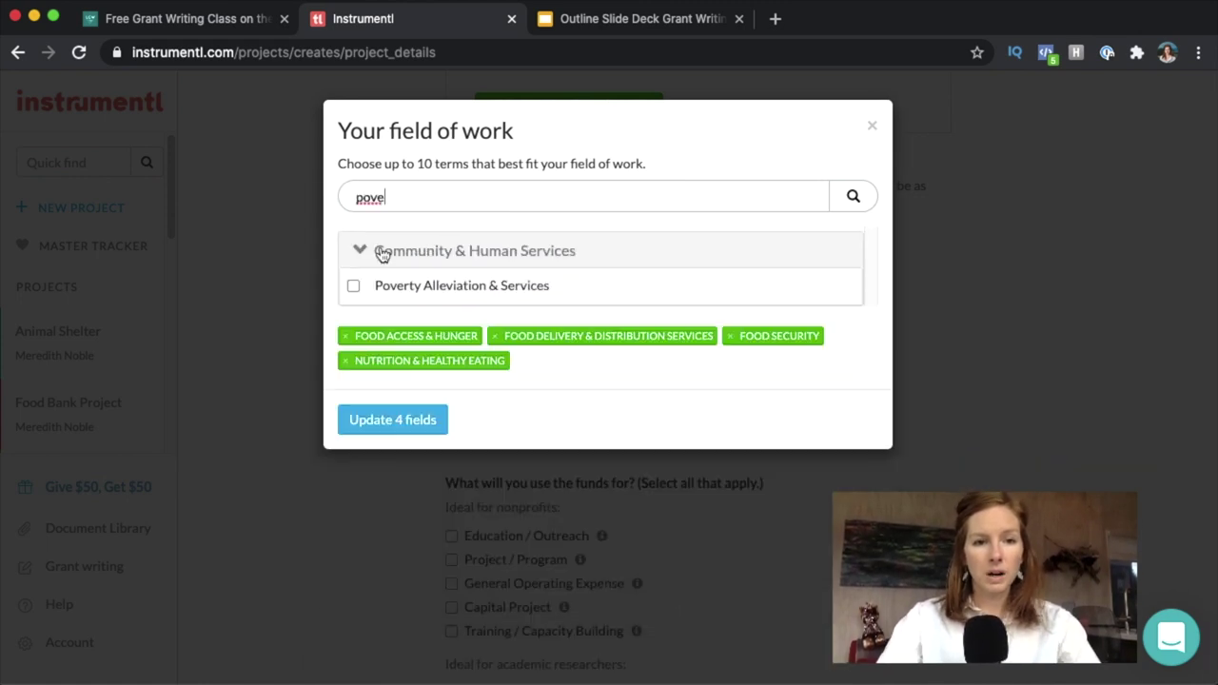
click(352, 287)
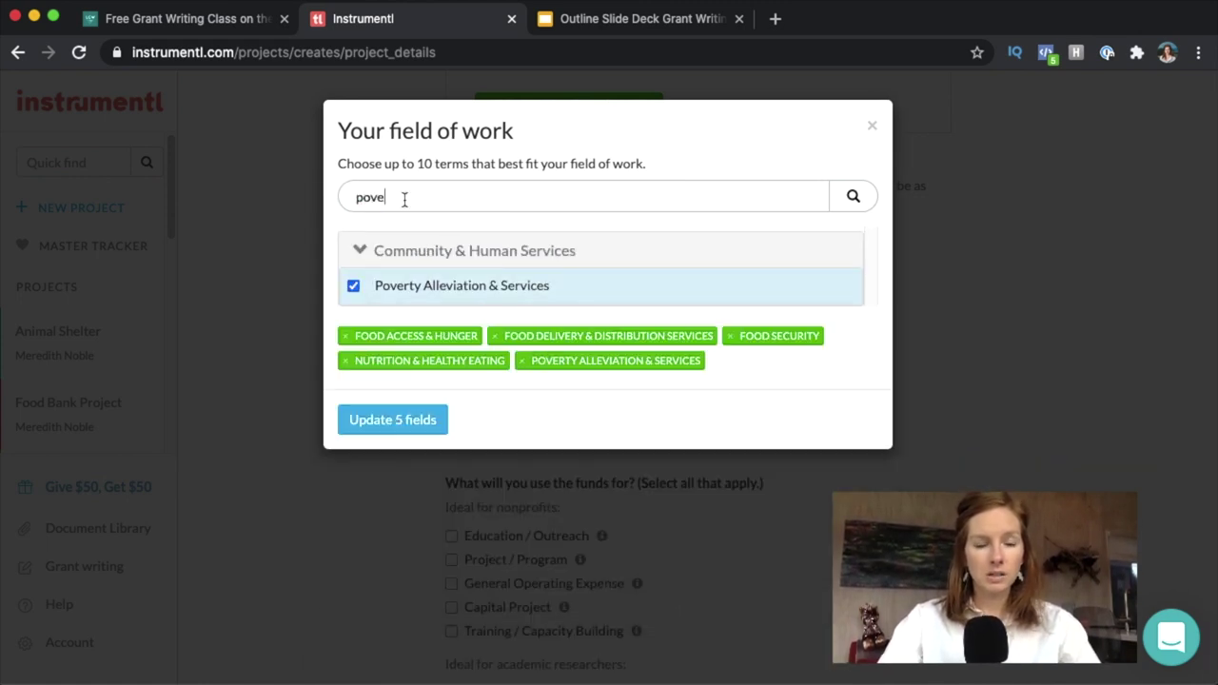
Clear the search, browse Community & Human Services, and apply the five fields of work.
key(BackSpace)
key(BackSpace)
key(BackSpace)
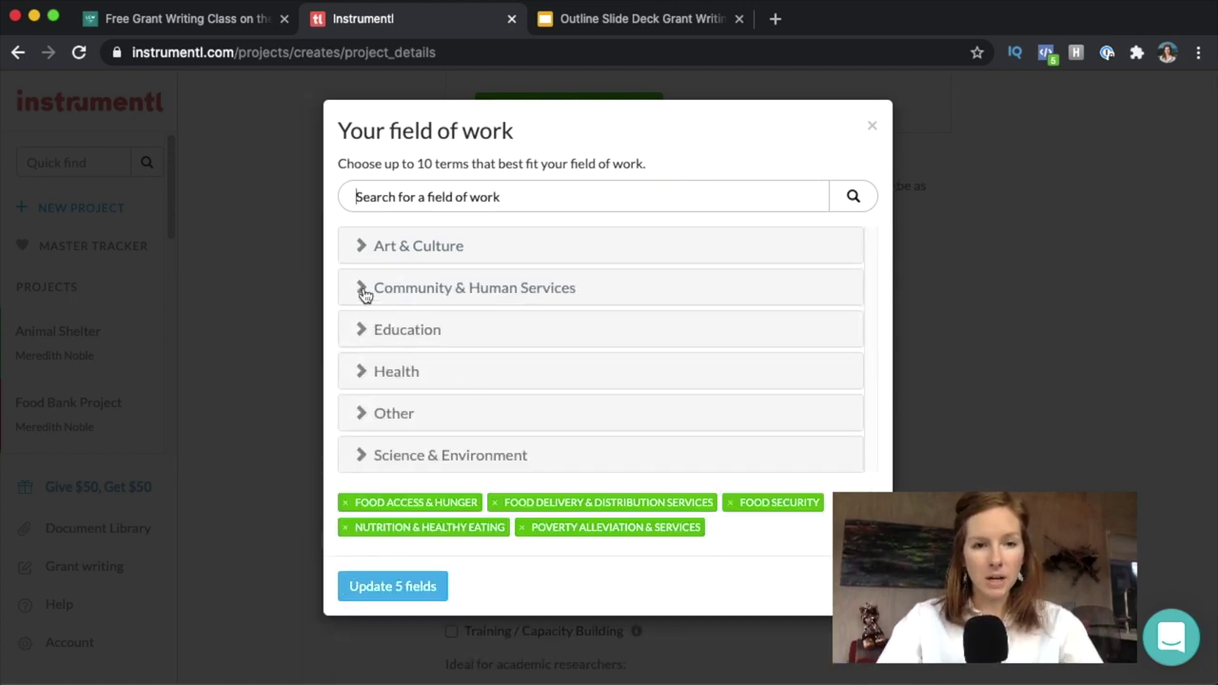
click(363, 290)
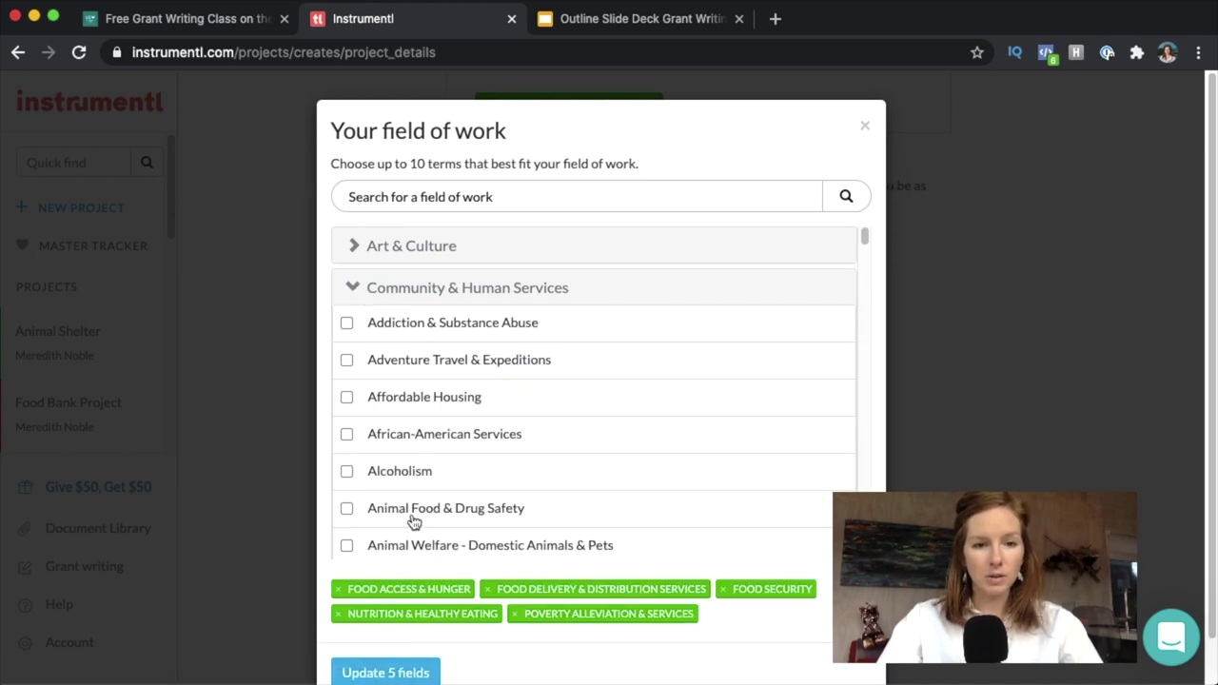
click(354, 289)
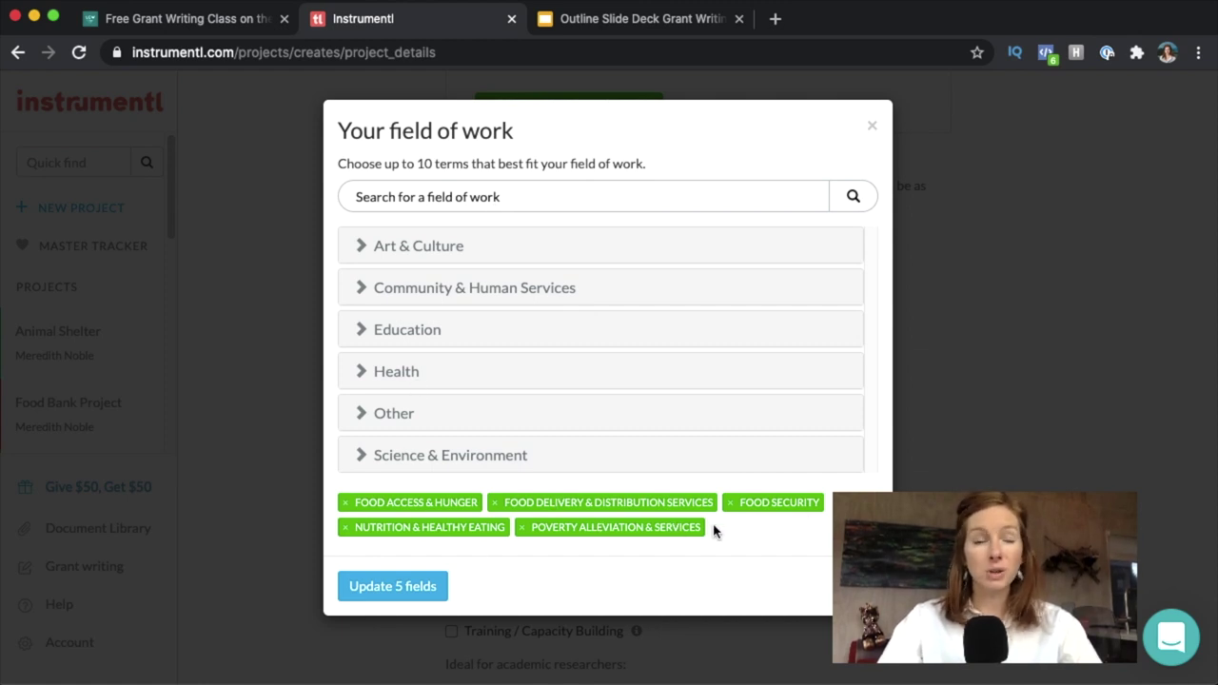
click(401, 586)
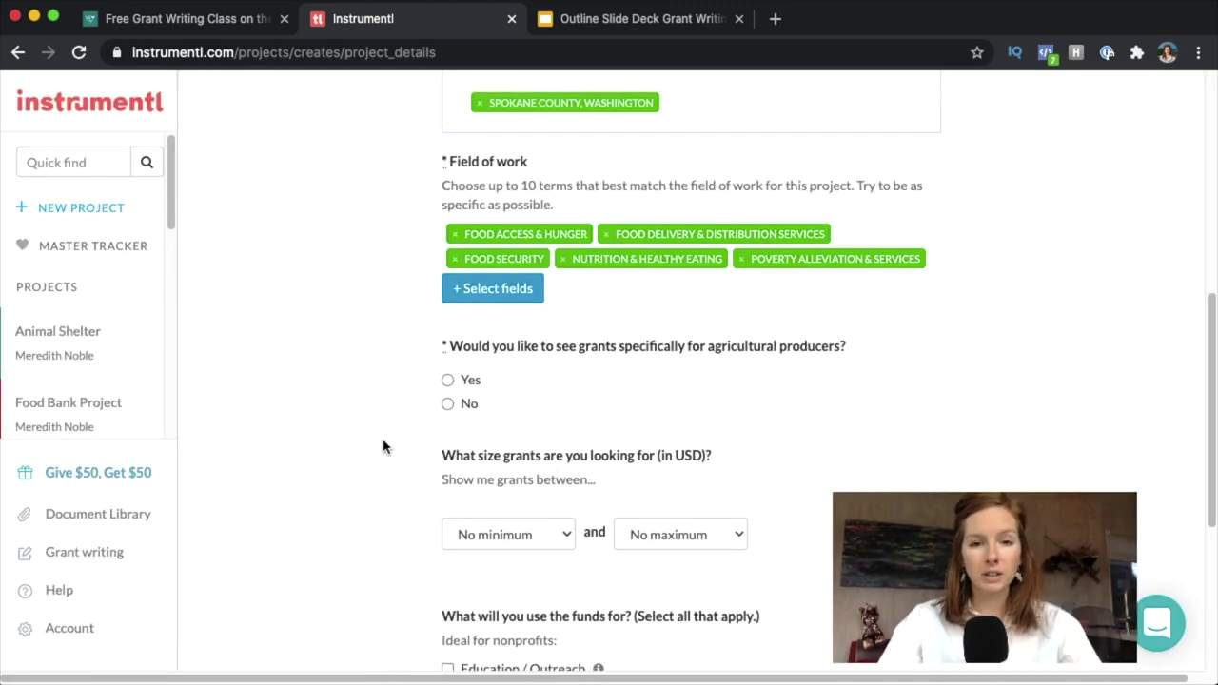
Answer No to agricultural-producer grants and set grant size to $5k minimum with no maximum.
click(448, 403)
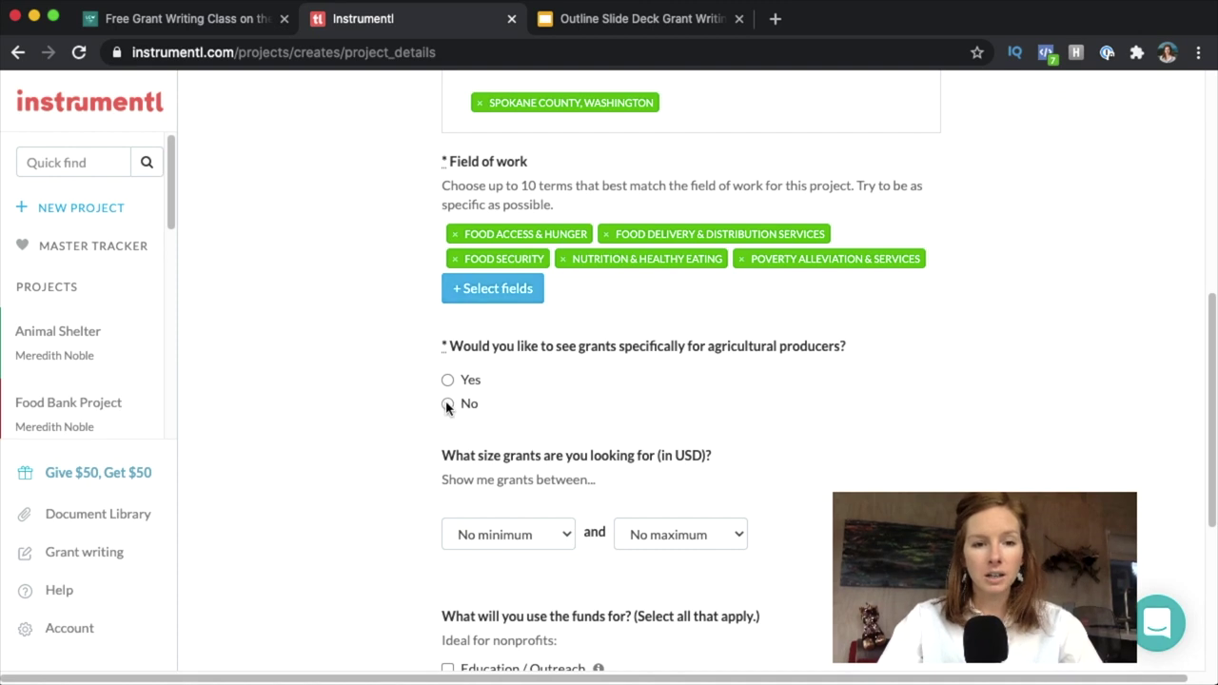
click(545, 534)
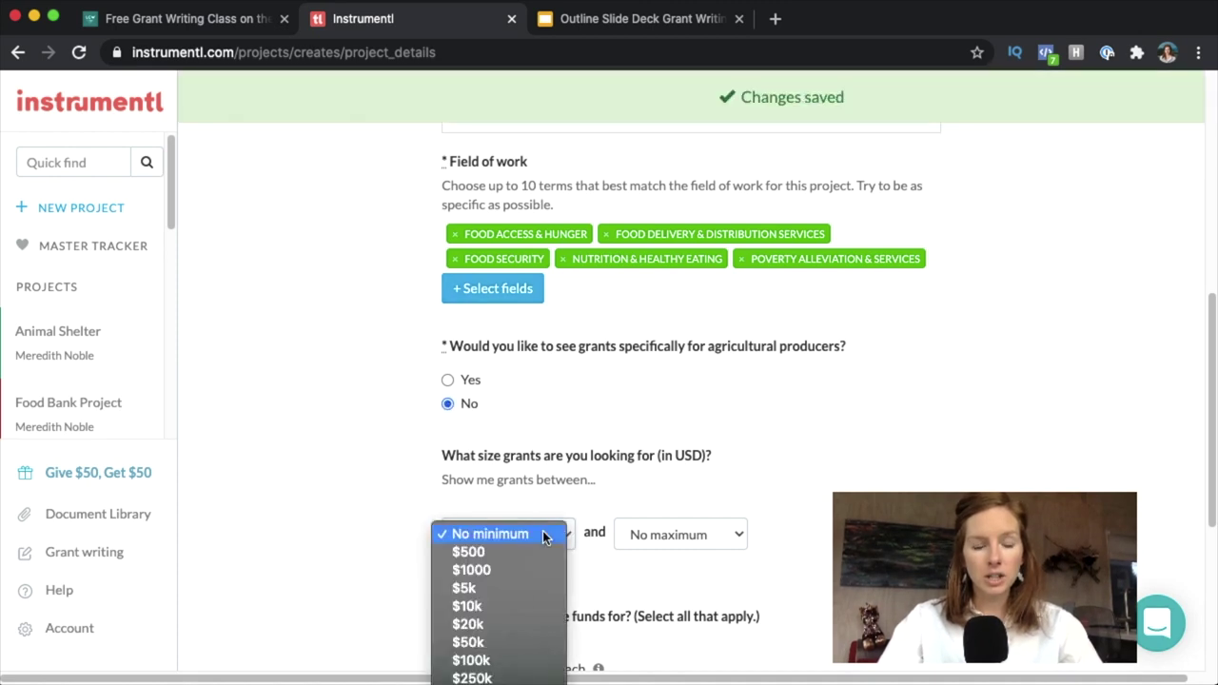
click(516, 587)
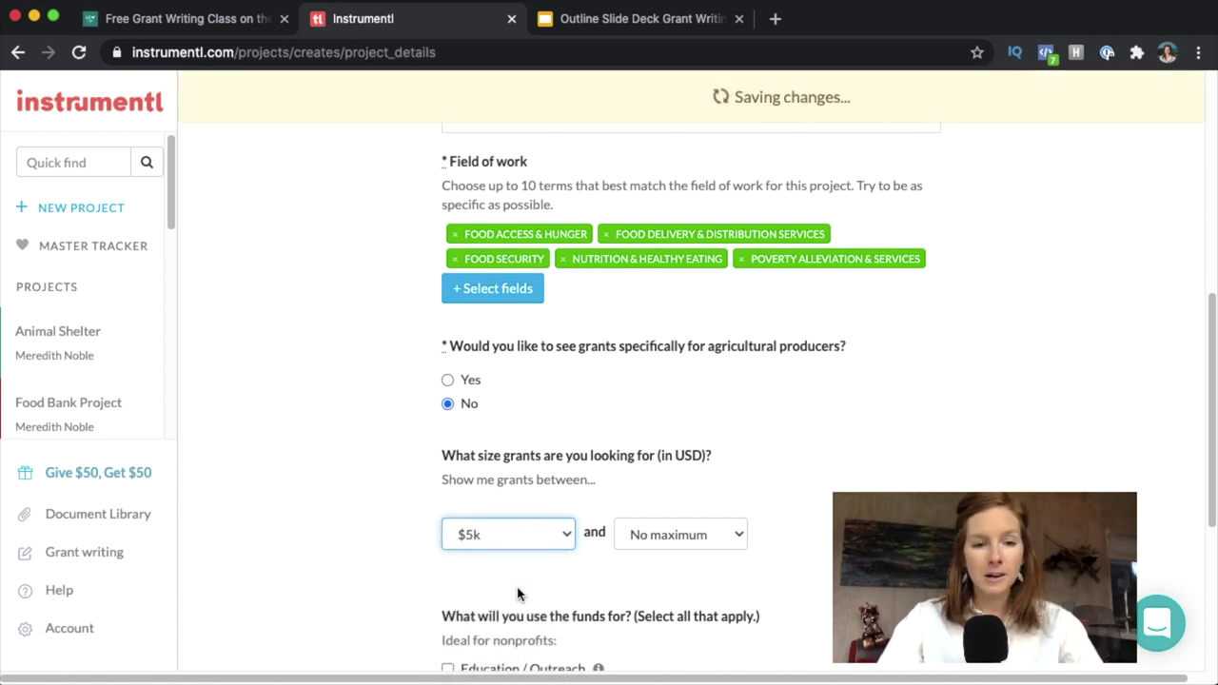
click(658, 536)
click(683, 533)
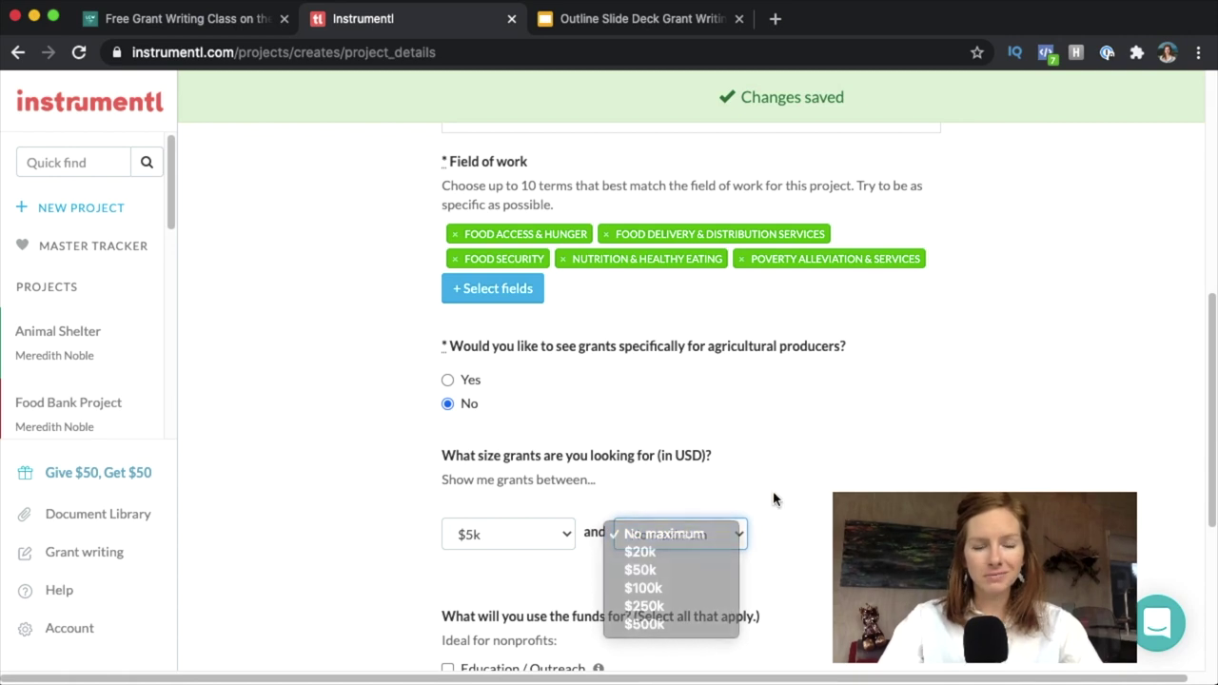
drag(1210, 399, 1168, 567)
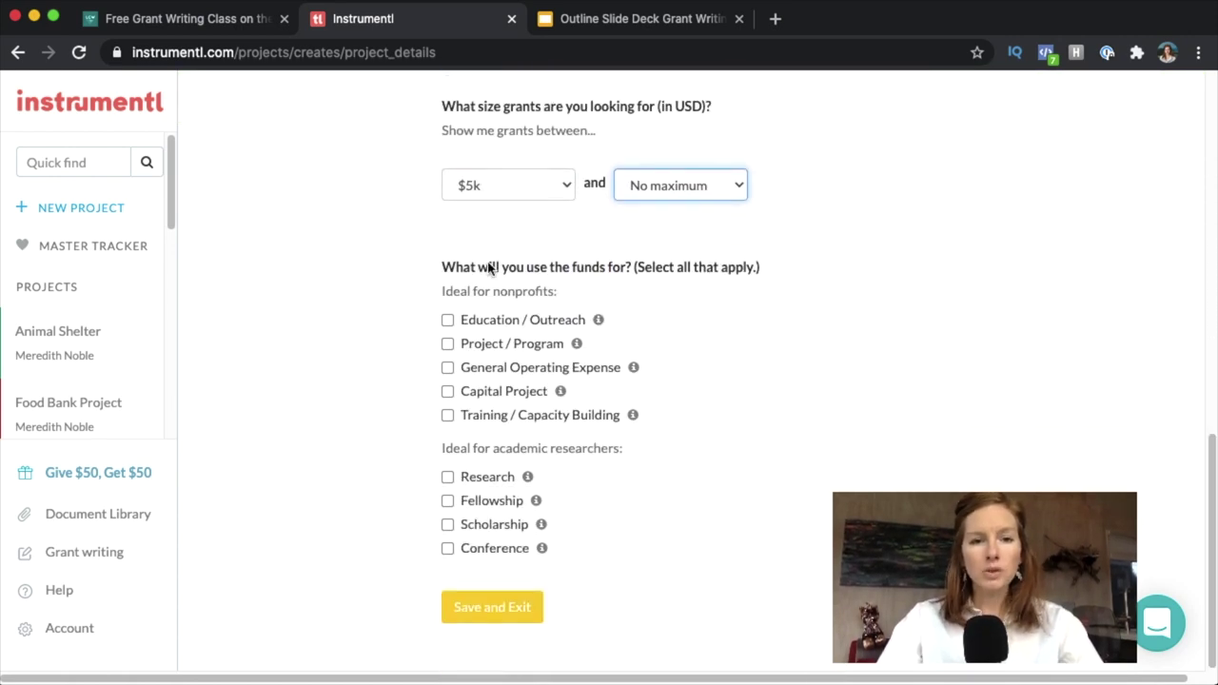
Tick Education / Outreach, Project / Program, General Operating Expense, Capital Project, Training / Capacity Building uses, and save.
click(447, 320)
click(448, 368)
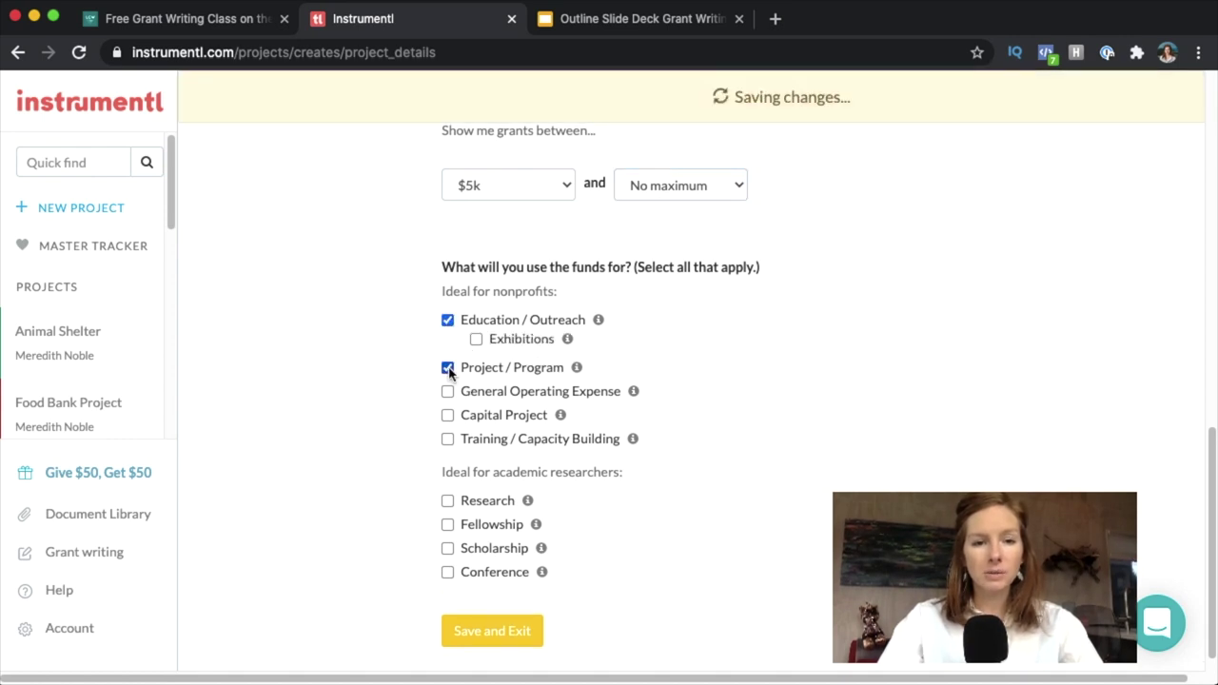
click(447, 392)
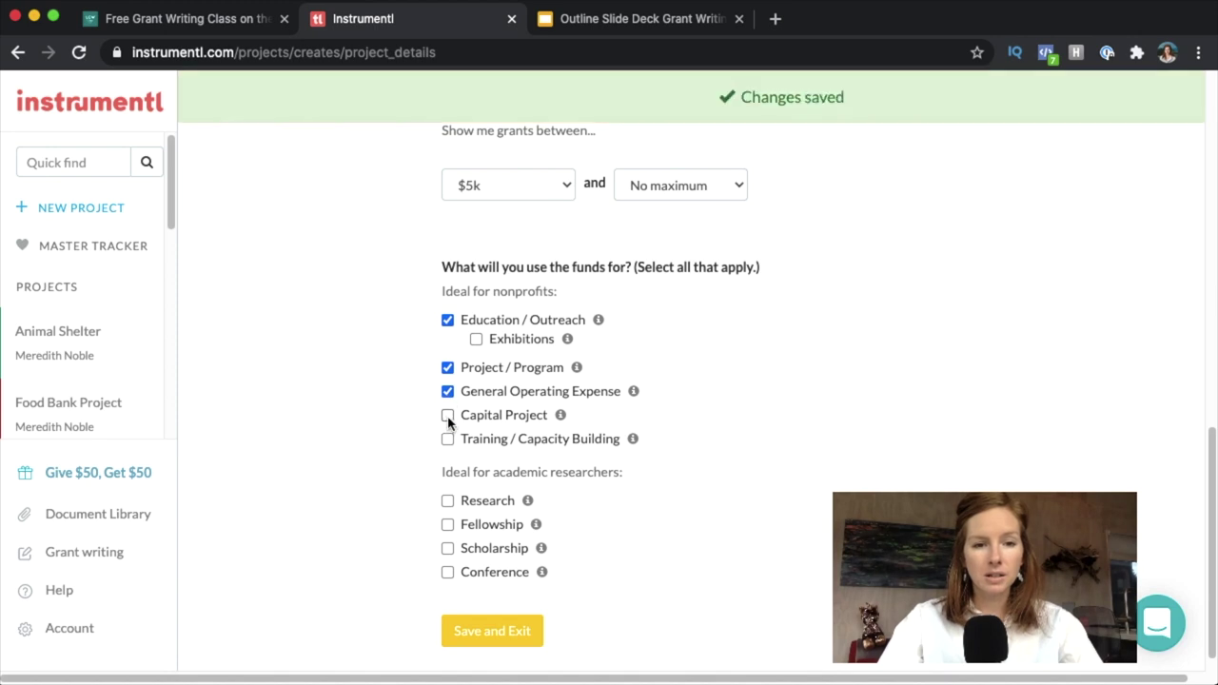
click(447, 416)
click(447, 439)
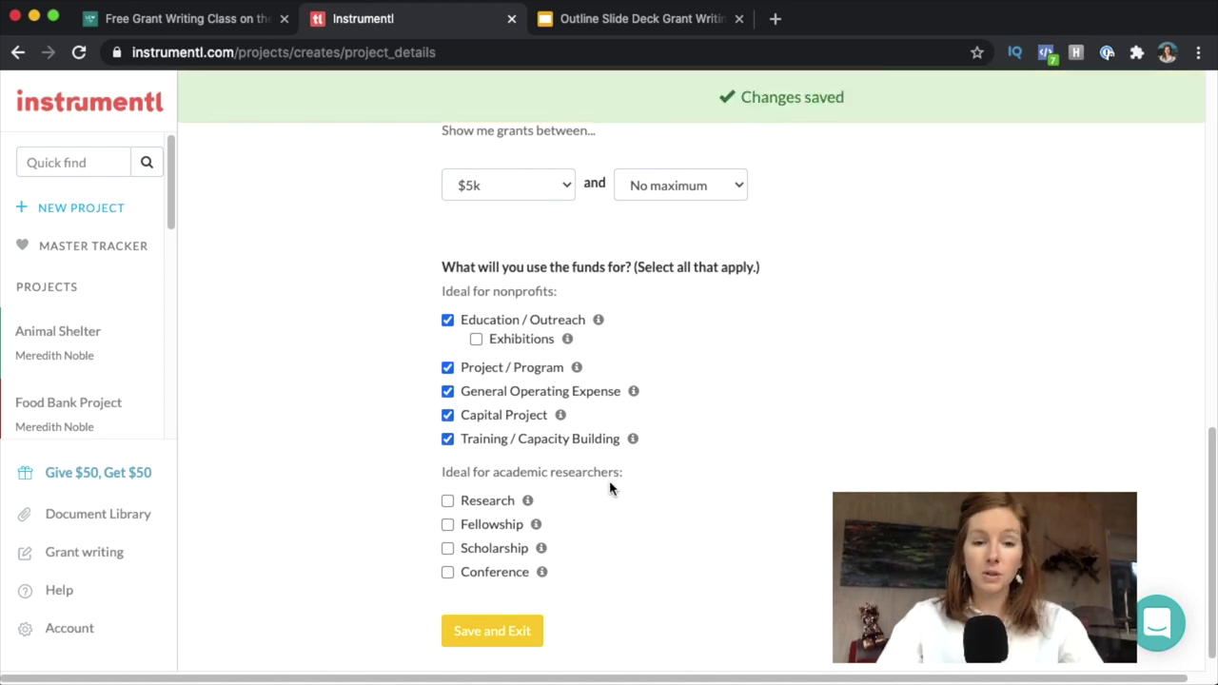
click(523, 629)
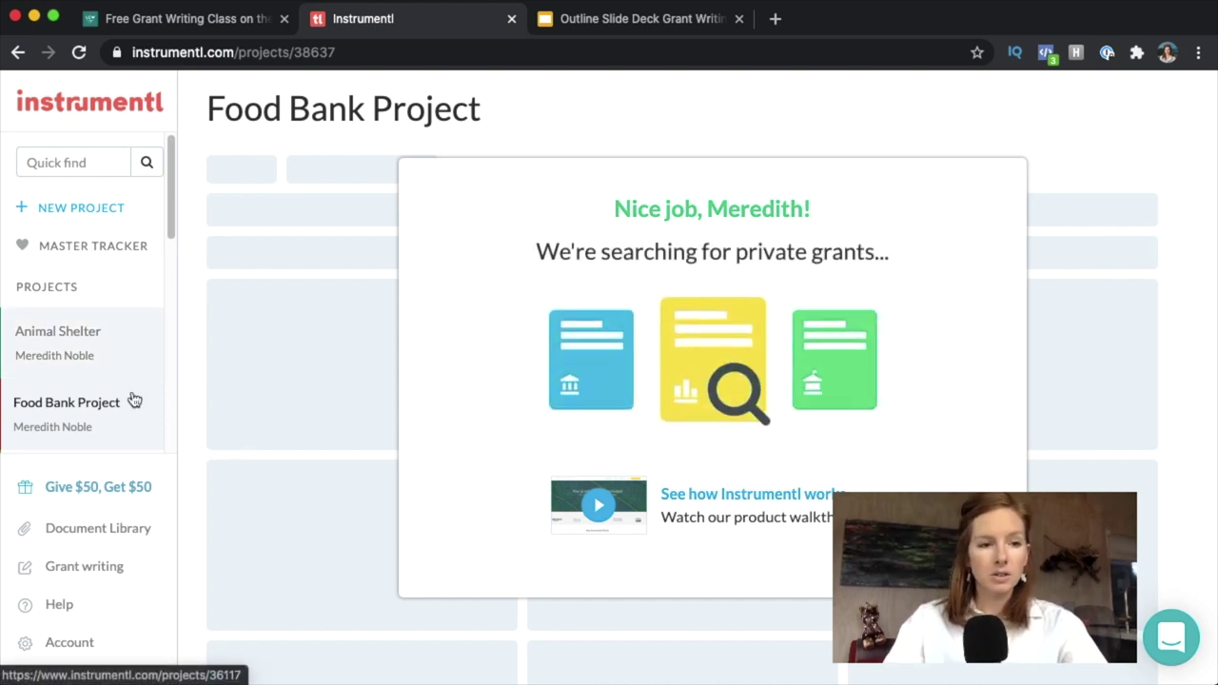
Show the Animal Shelter project's 279 grant matches.
click(57, 341)
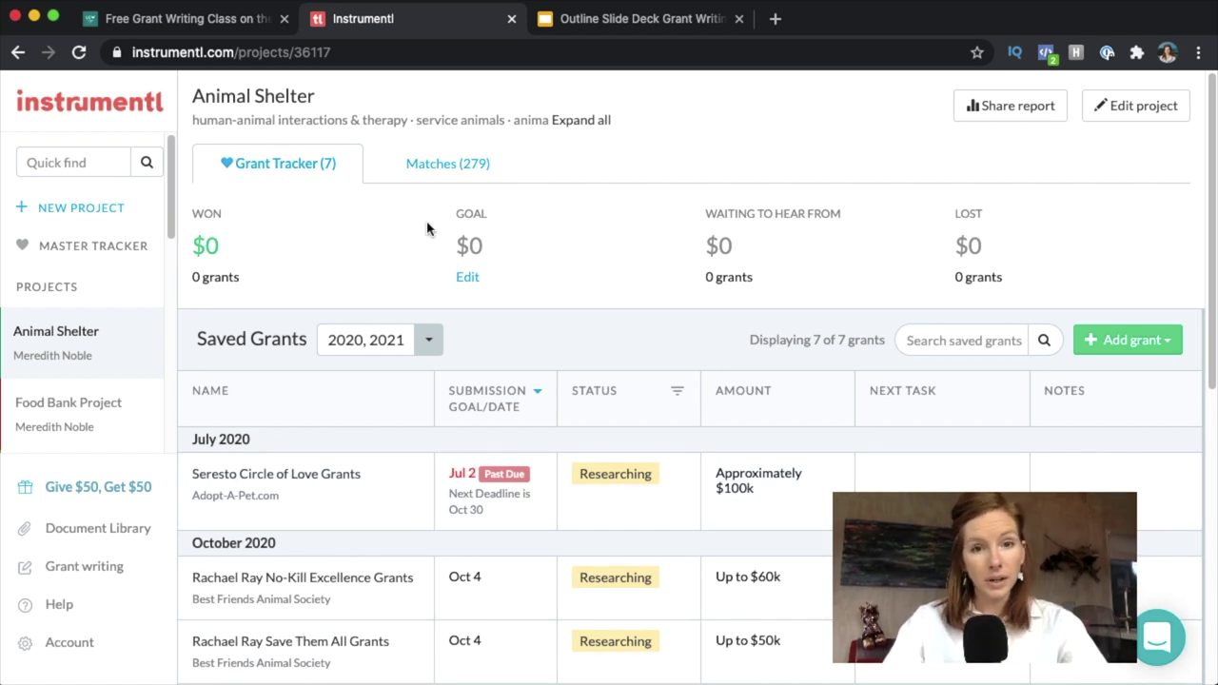
click(447, 163)
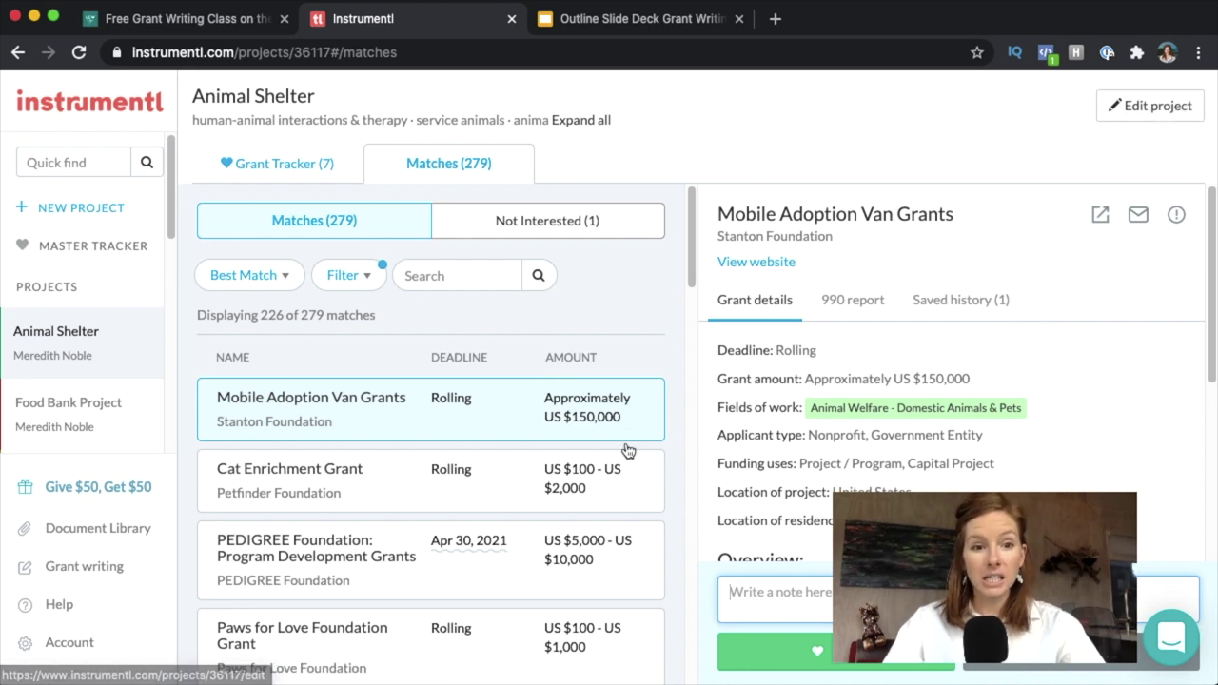
Read the Mobile Adoption Van Grants eligibility details and open its Save to Grant Tracker dialog.
mouse_move(911, 416)
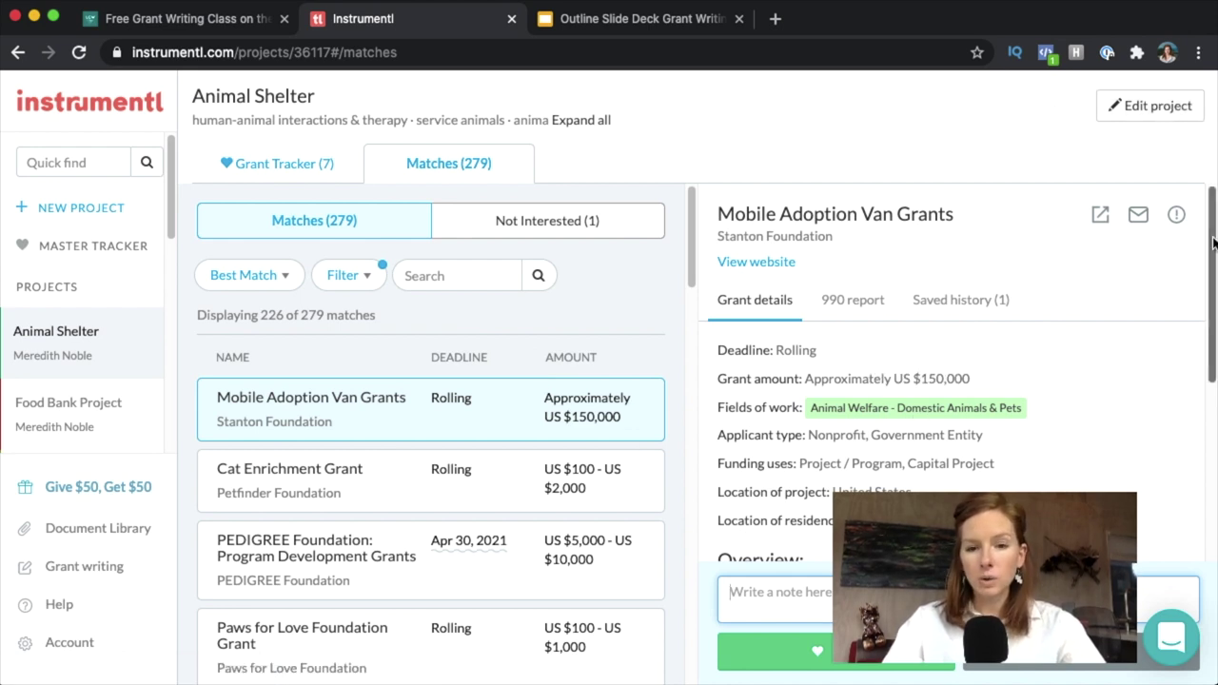
drag(1212, 243, 1210, 559)
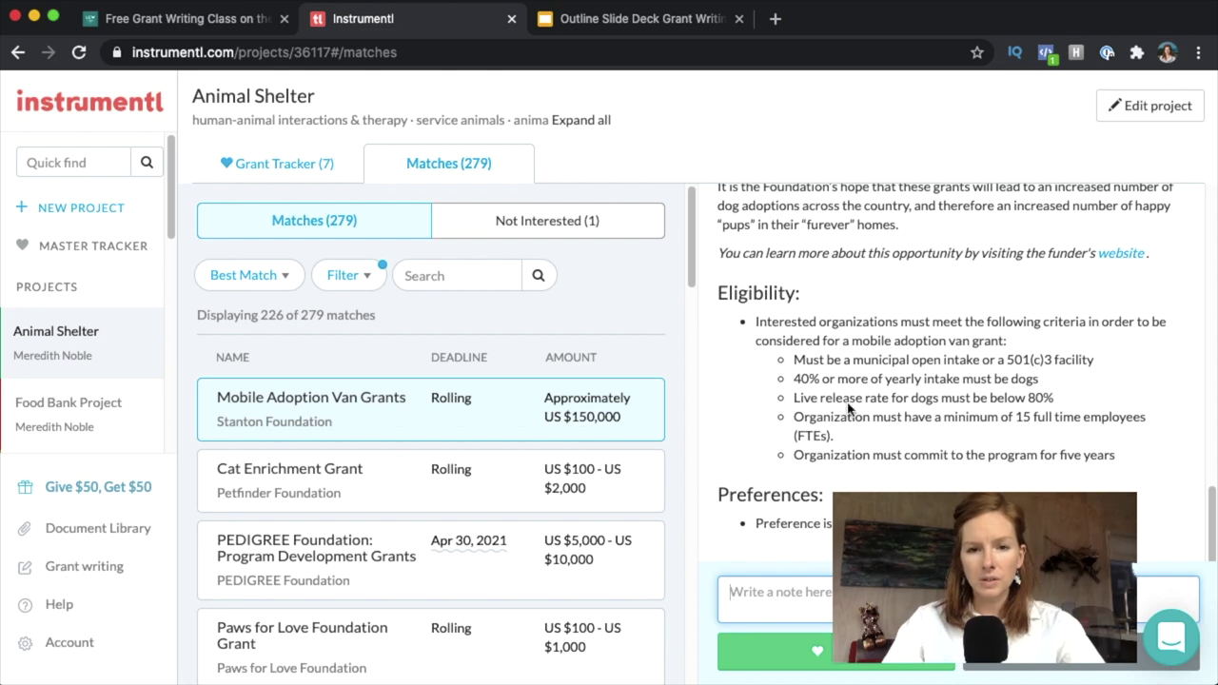
click(808, 610)
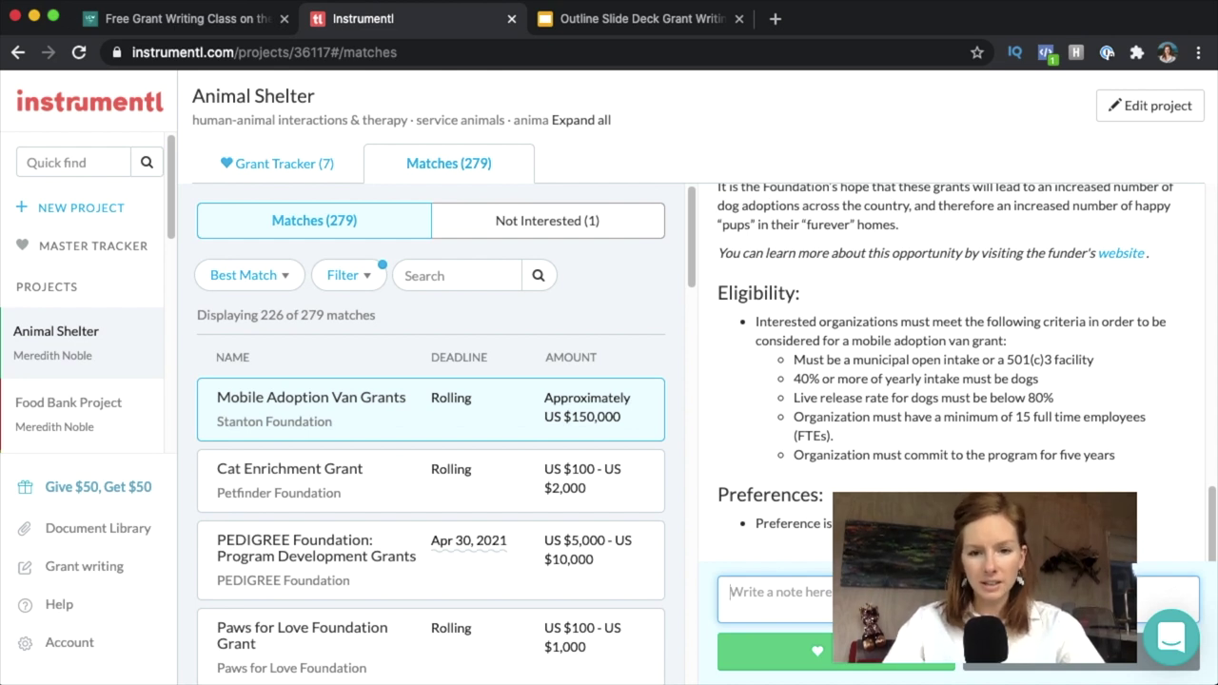
click(851, 661)
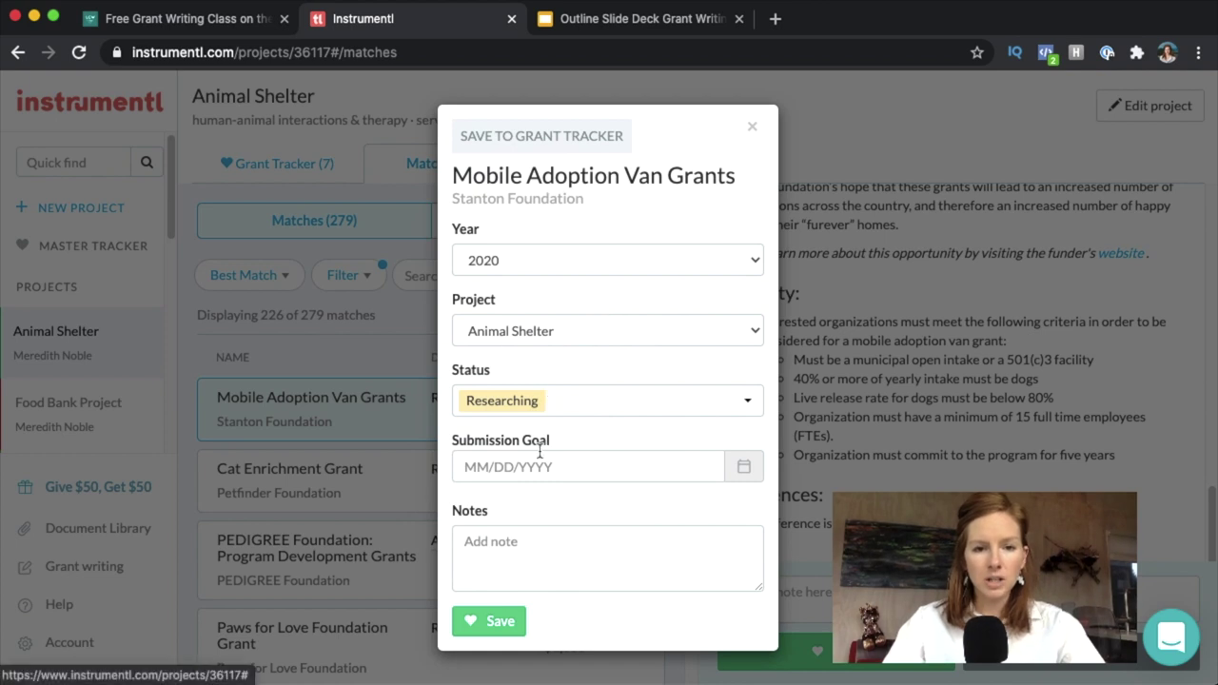
Save Mobile Adoption Van Grants to the Animal Shelter tracker for 2020, keeping status Researching.
click(518, 404)
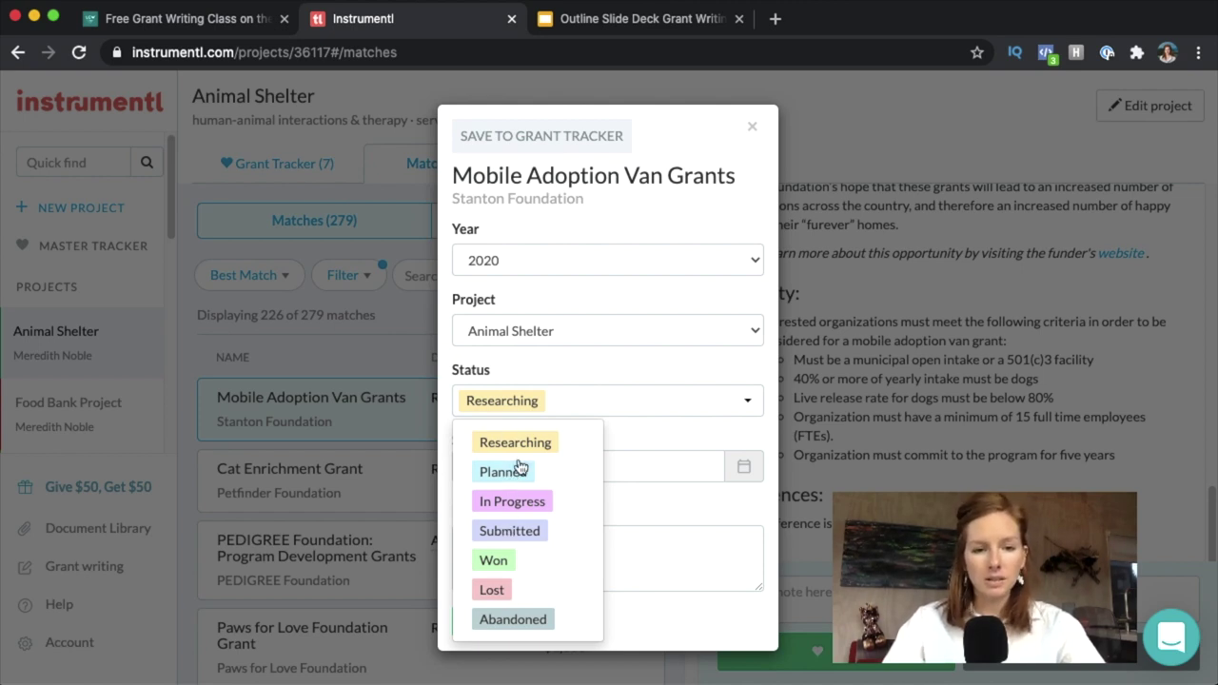
click(584, 412)
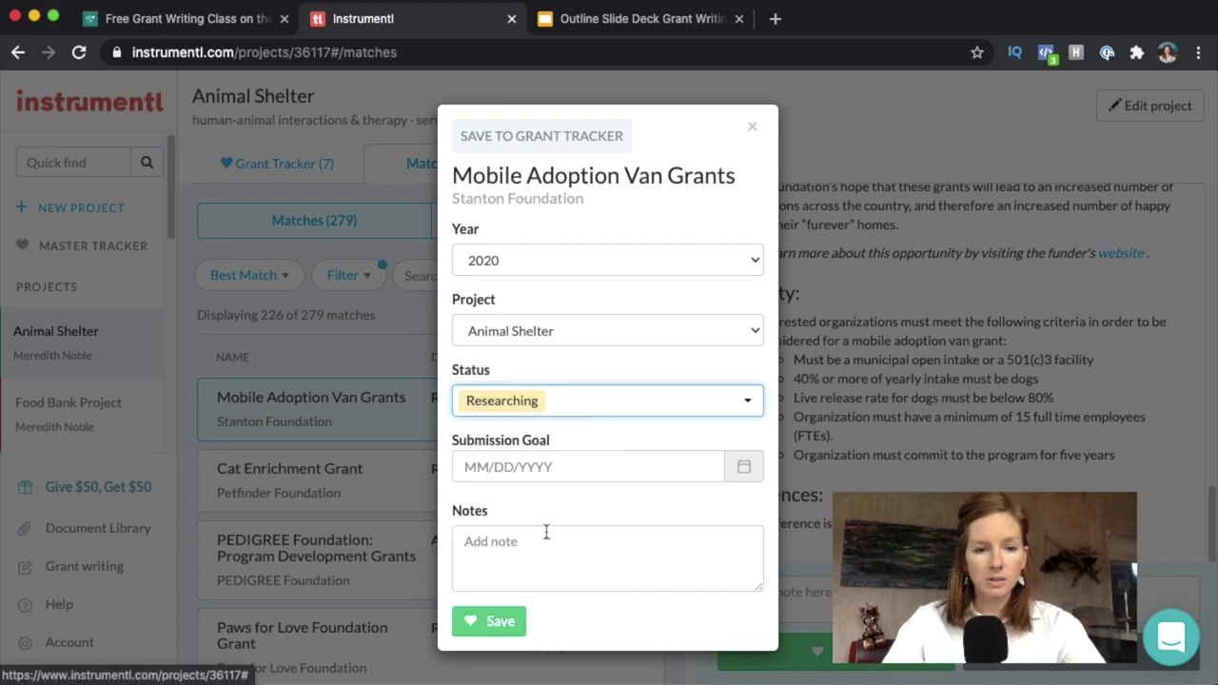
click(494, 620)
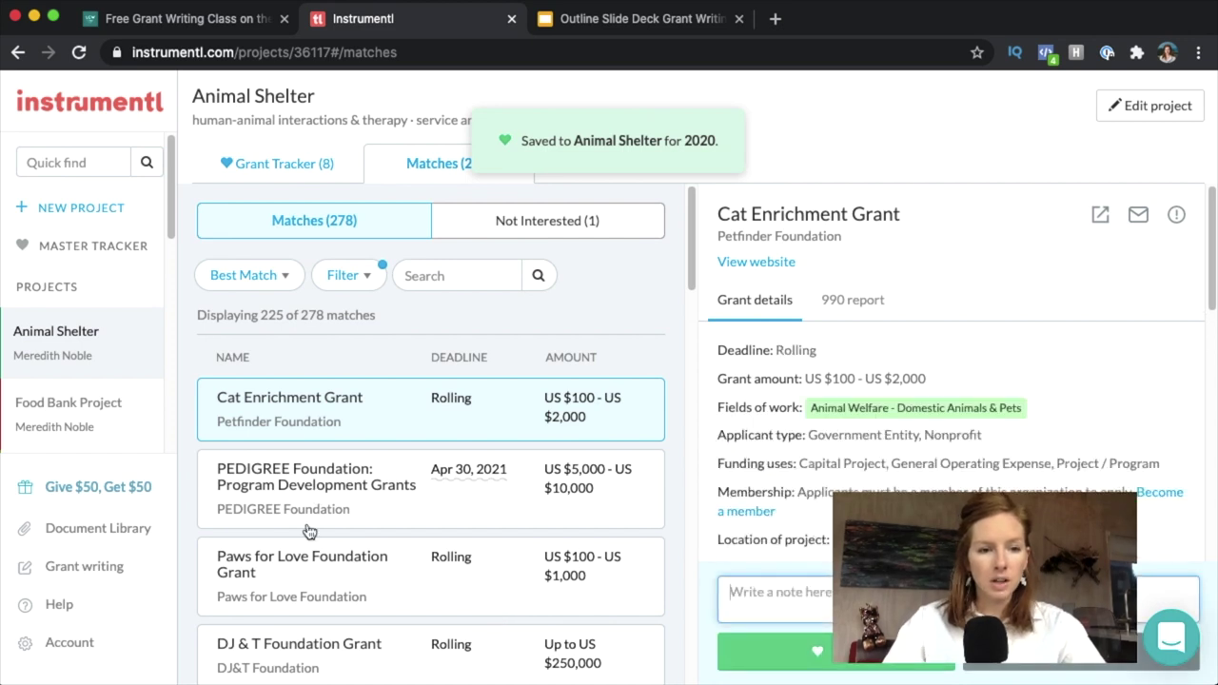
View the Paws for Love Foundation Grant's 990 report and expand the grant into a new tab.
click(298, 568)
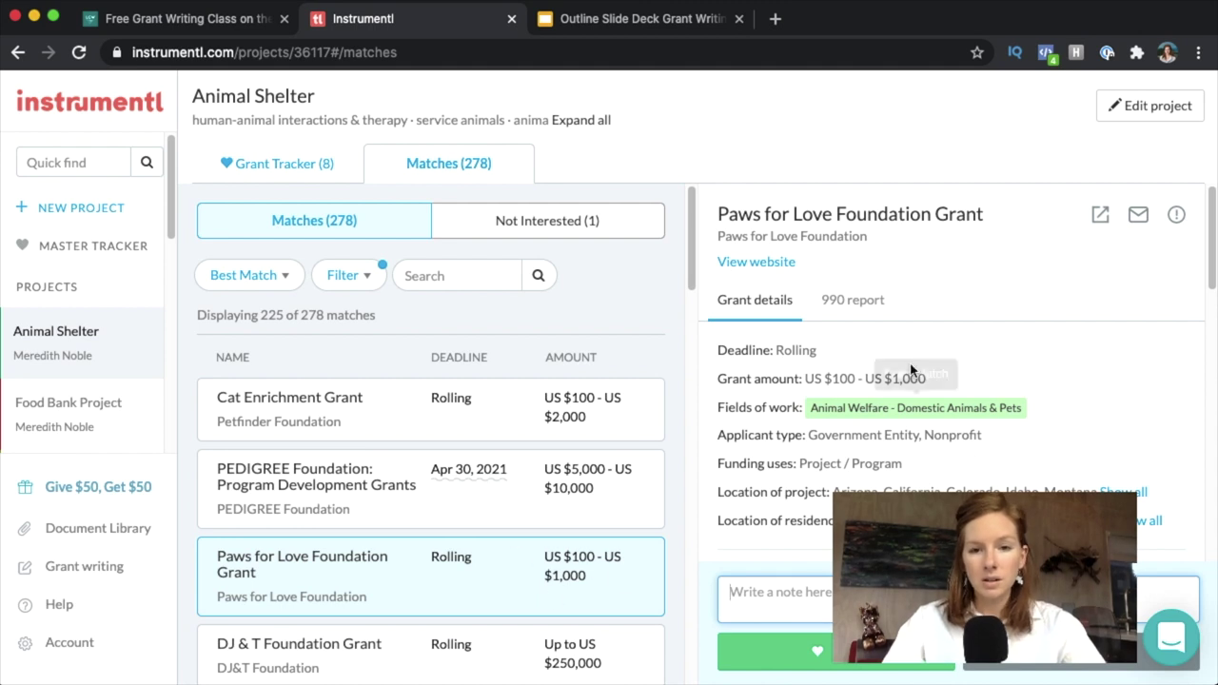
click(866, 302)
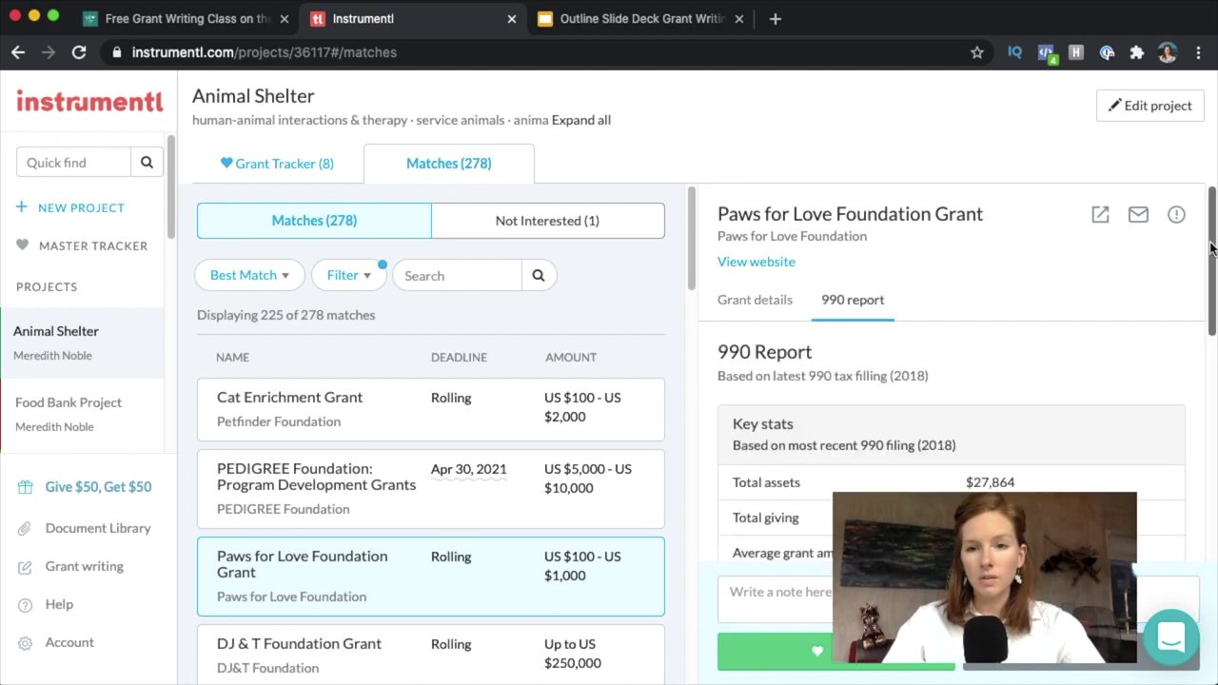
click(1100, 214)
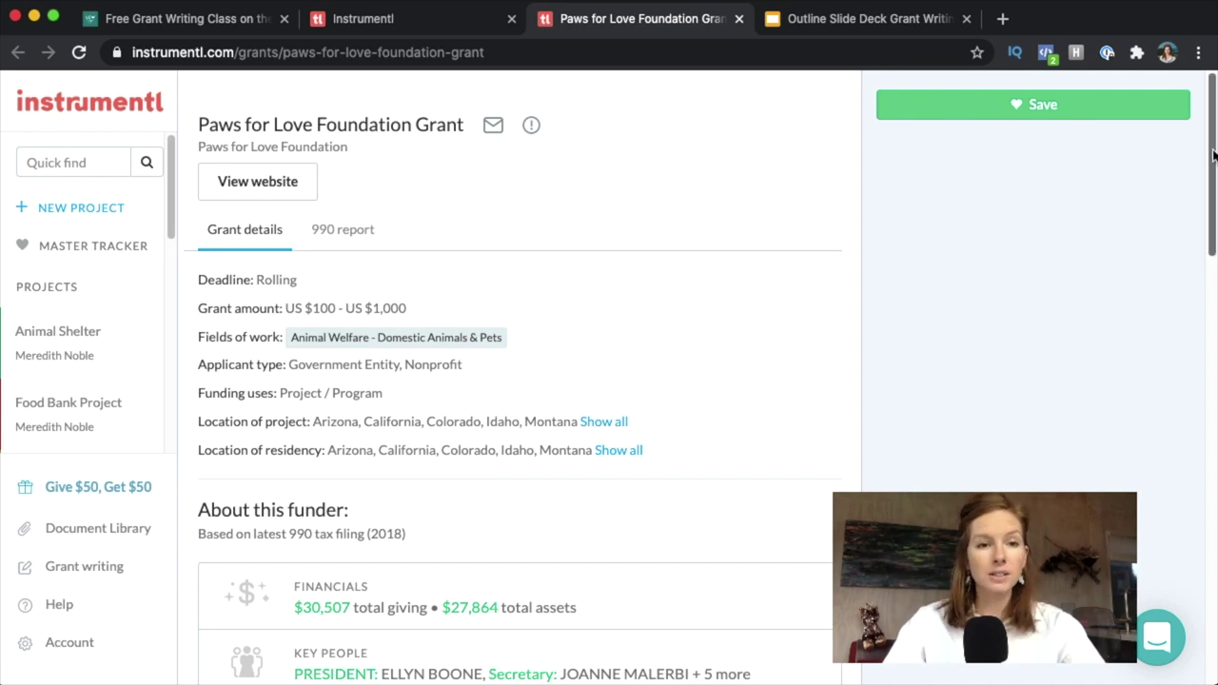
Examine the Paws for Love full 990 report and Giving chart, then return to the Animal Shelter matches.
drag(1213, 155, 1213, 249)
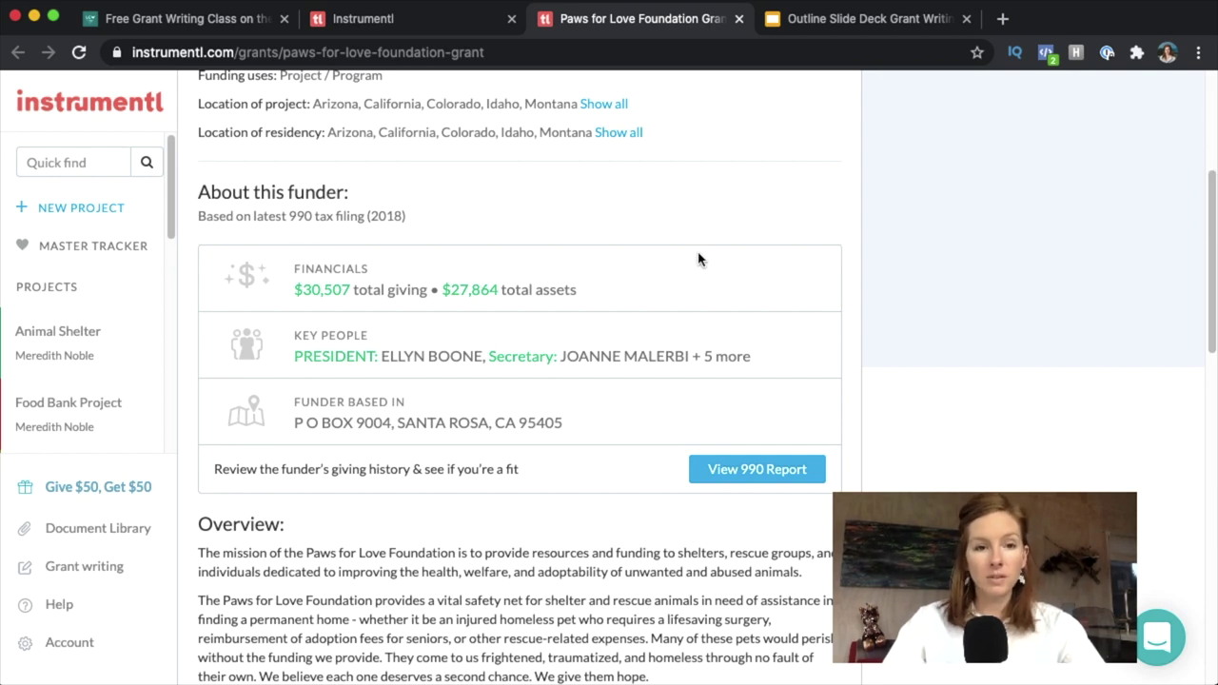
click(784, 469)
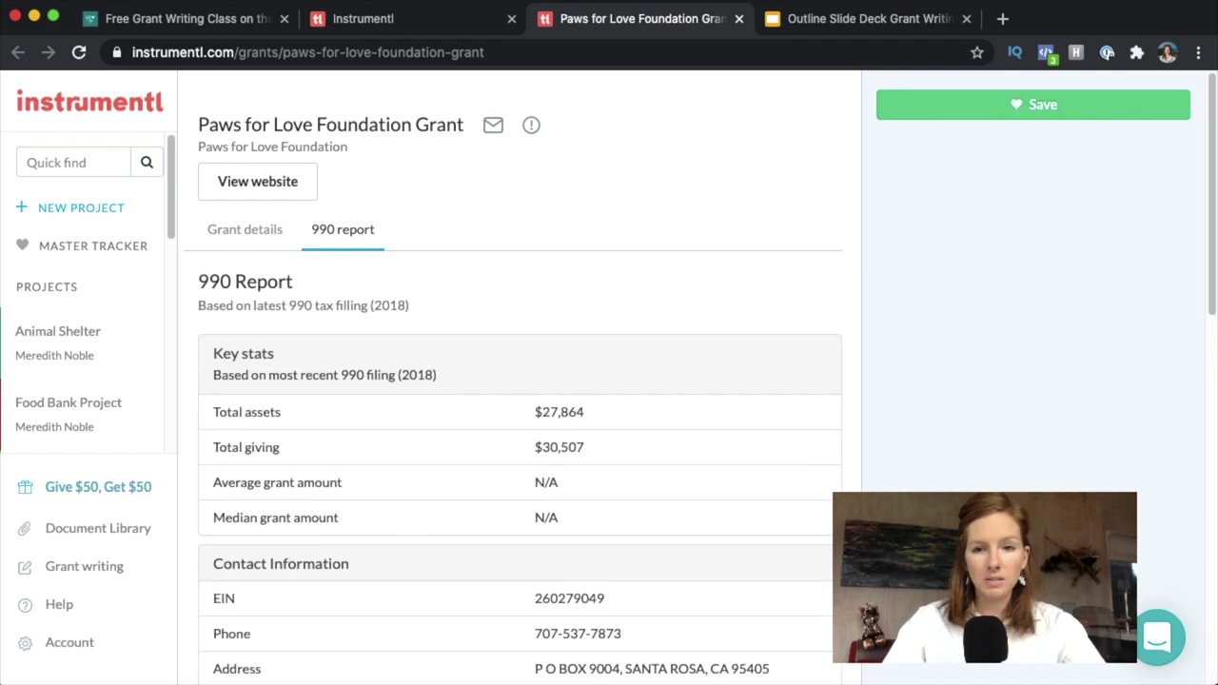
drag(1212, 205, 1215, 562)
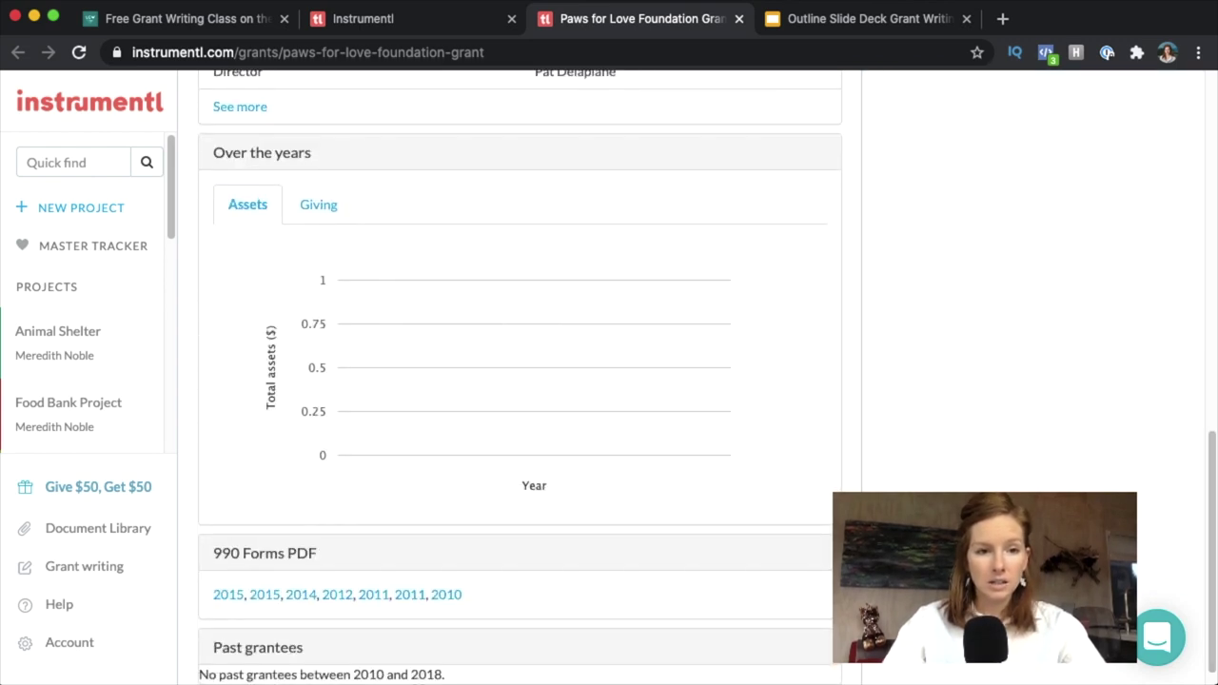
click(317, 207)
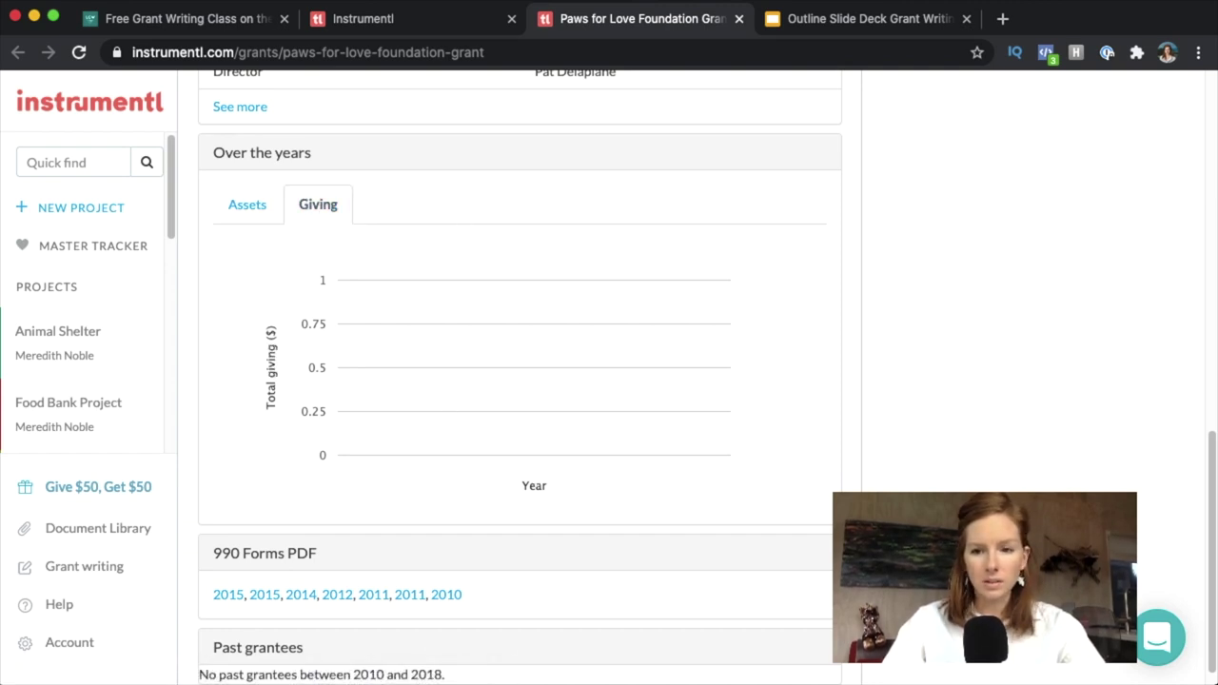
drag(1214, 463, 1214, 100)
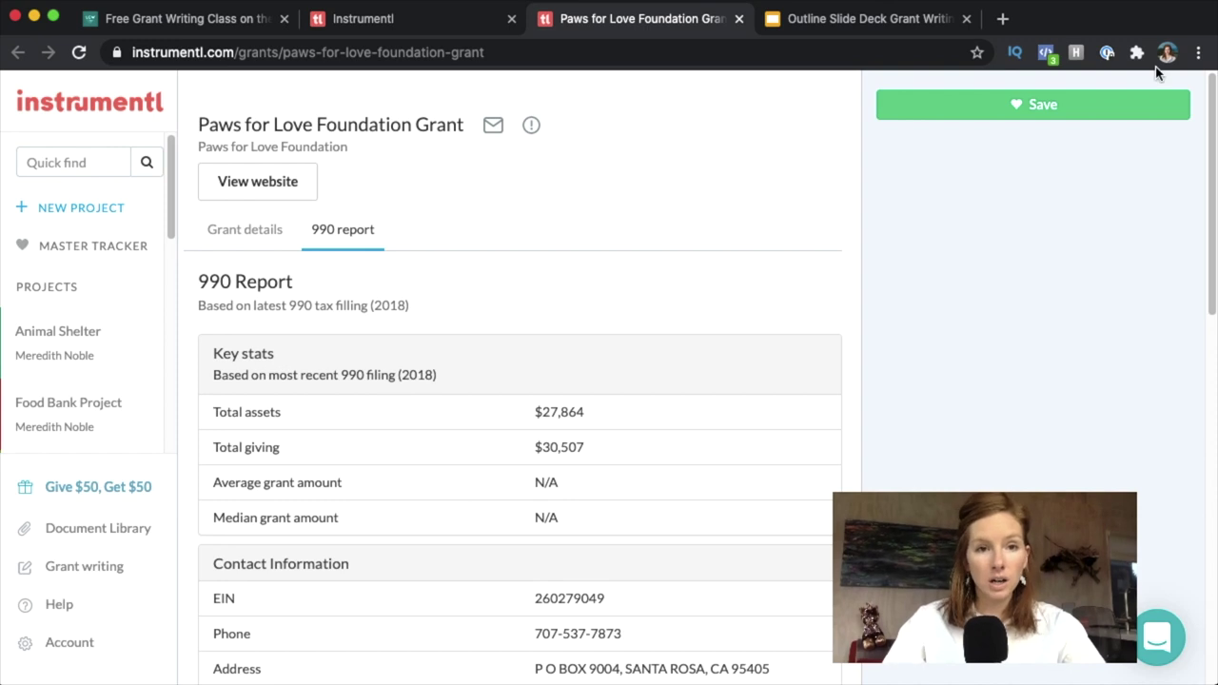
click(440, 18)
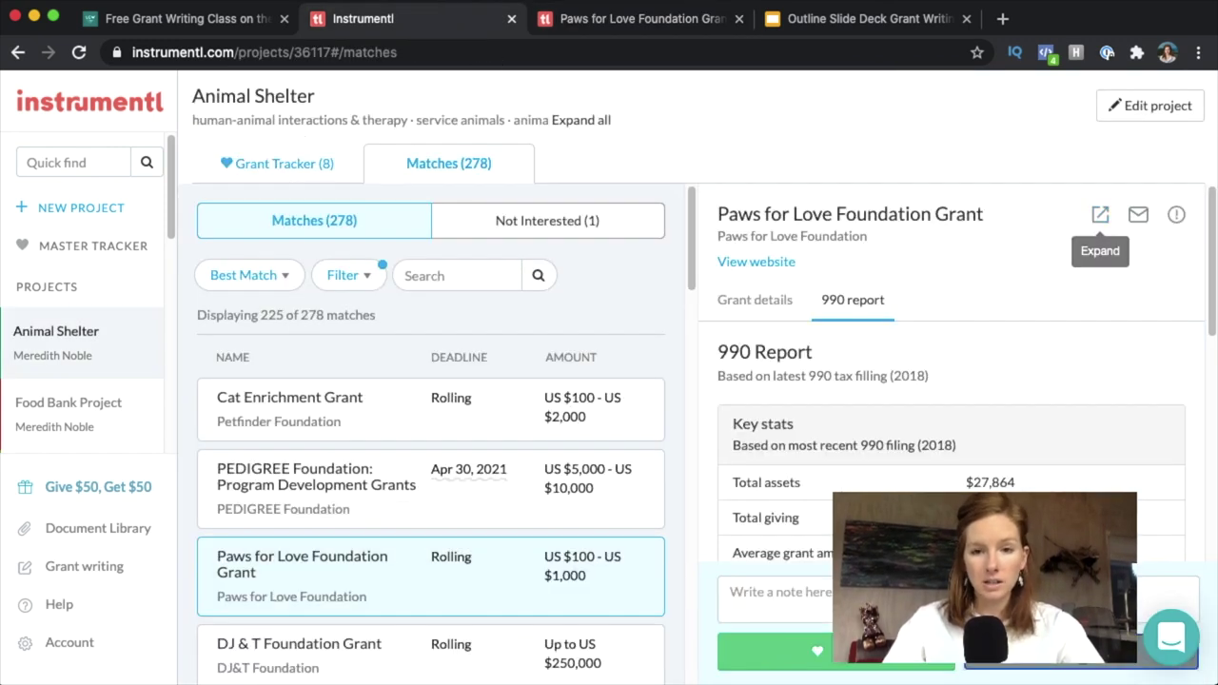
Mark Paws for Love as not interested and show the PEDIGREE Foundation grant's details.
click(1047, 652)
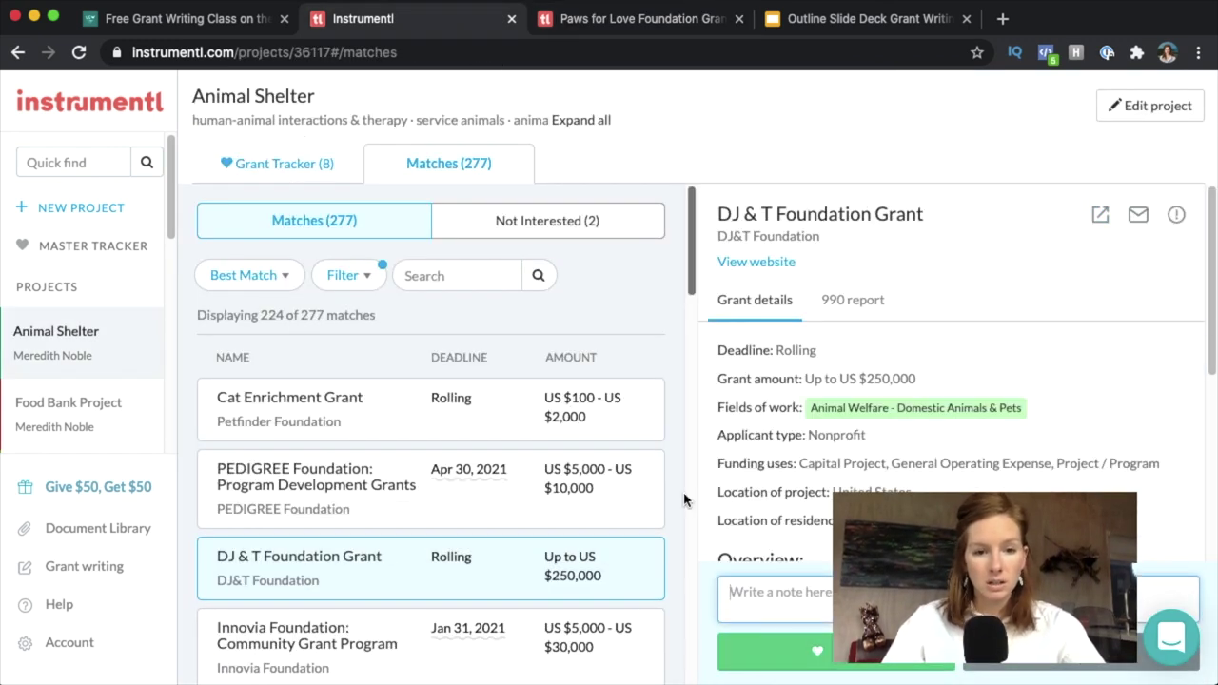
click(267, 485)
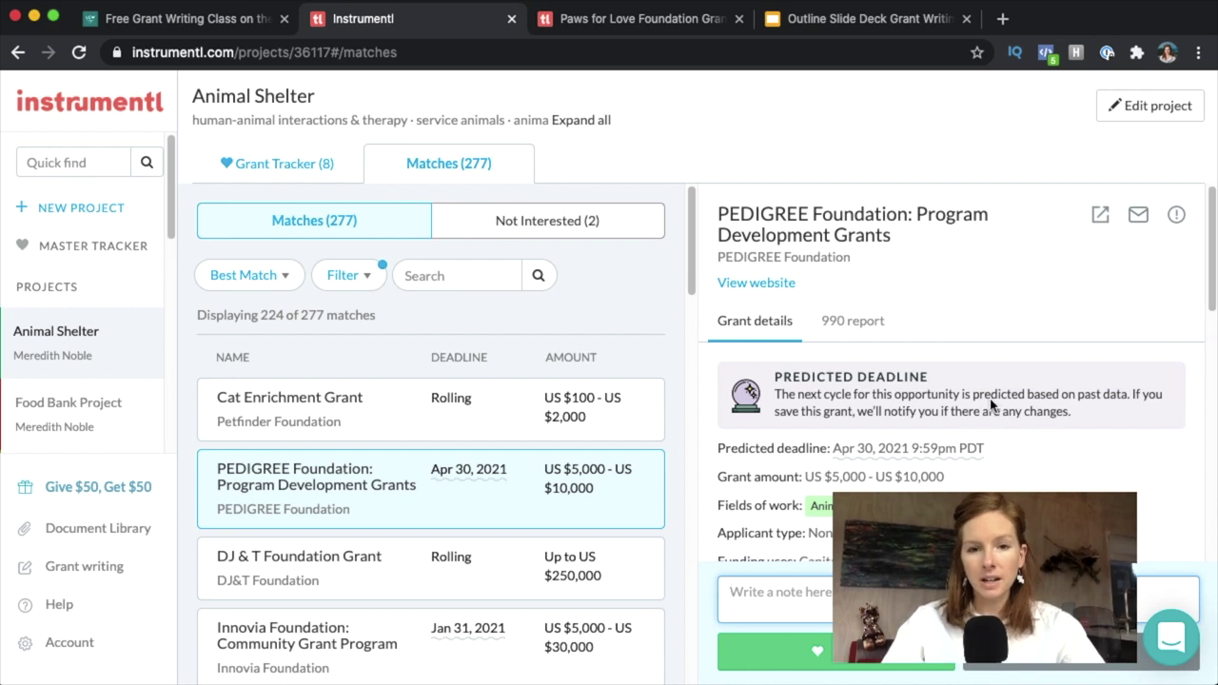
scroll(1213, 281, down, 1)
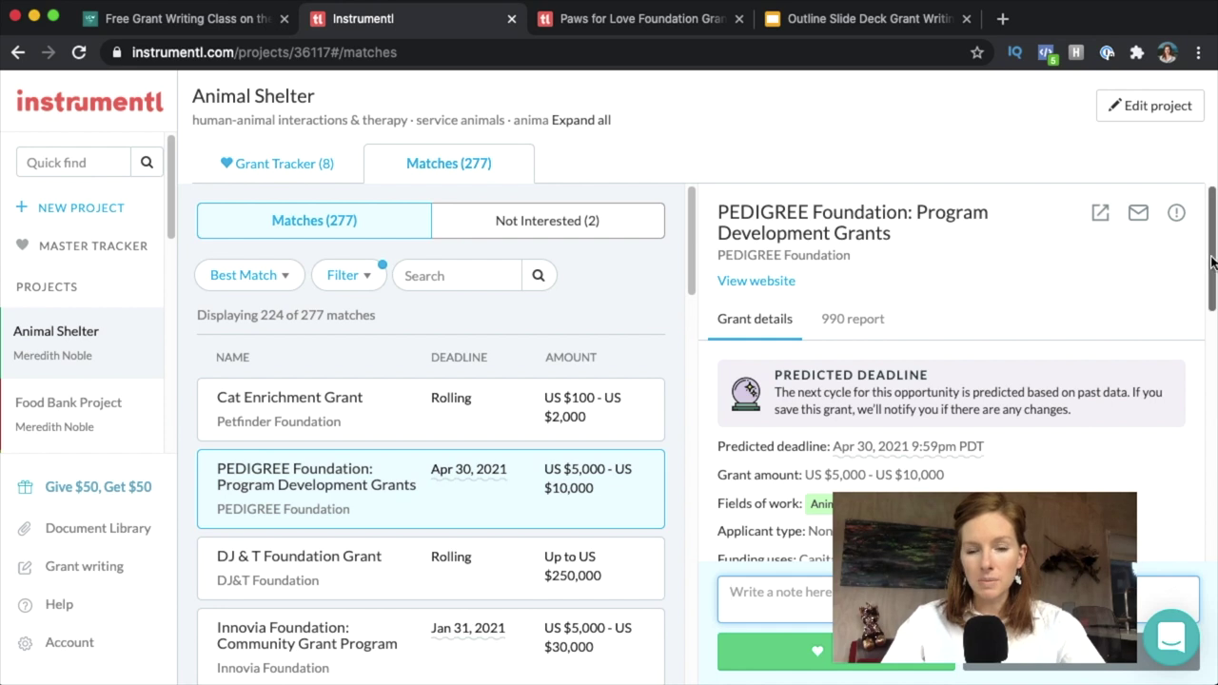
scroll(1213, 254, down, 5)
Show PEDIGREE's 990 report and expand the grant onto its own page.
mouse_move(885, 276)
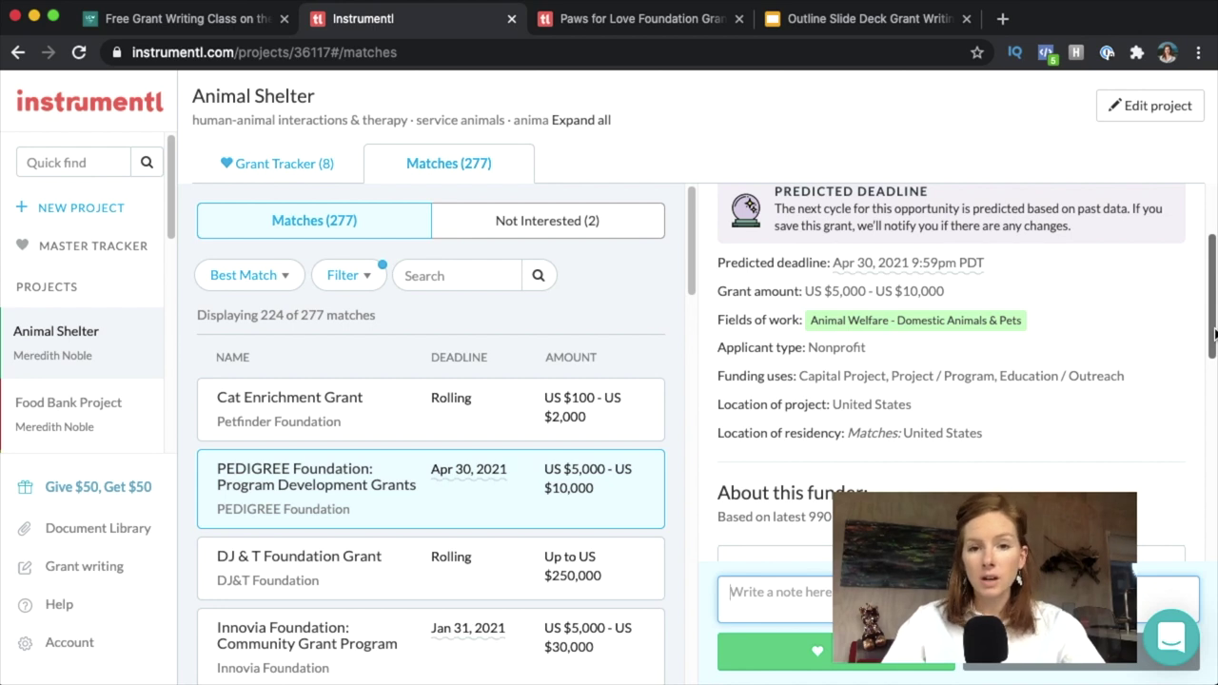
drag(1214, 332, 1214, 403)
click(814, 521)
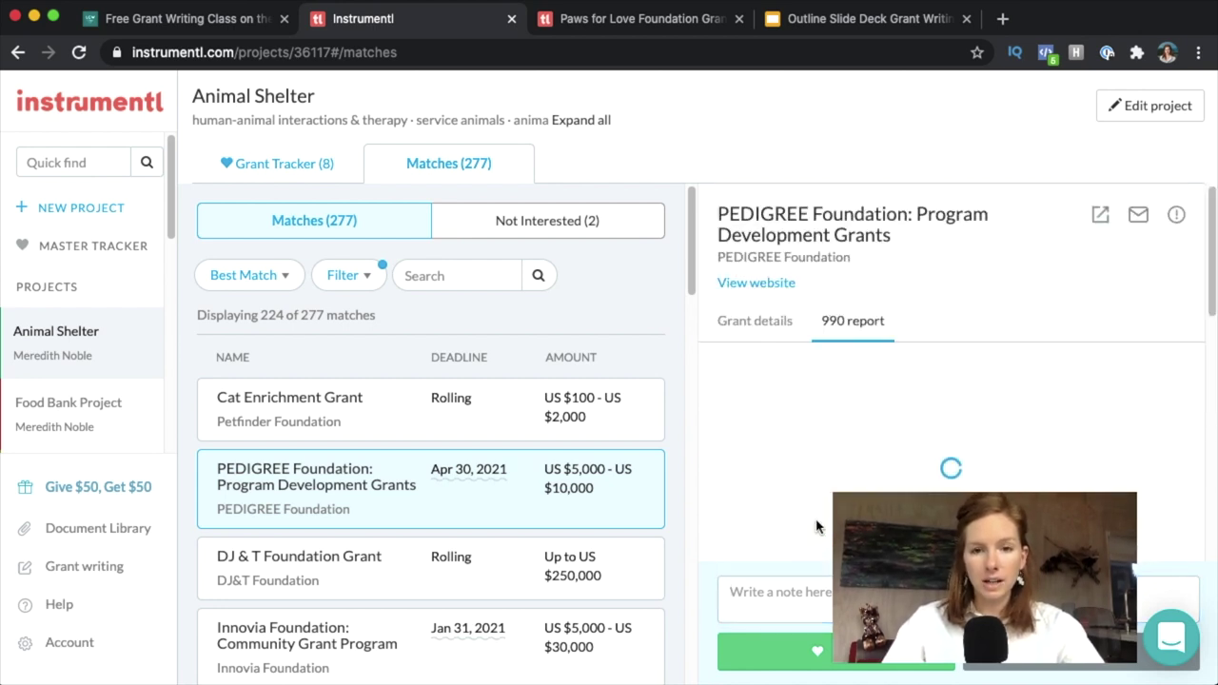
click(1100, 214)
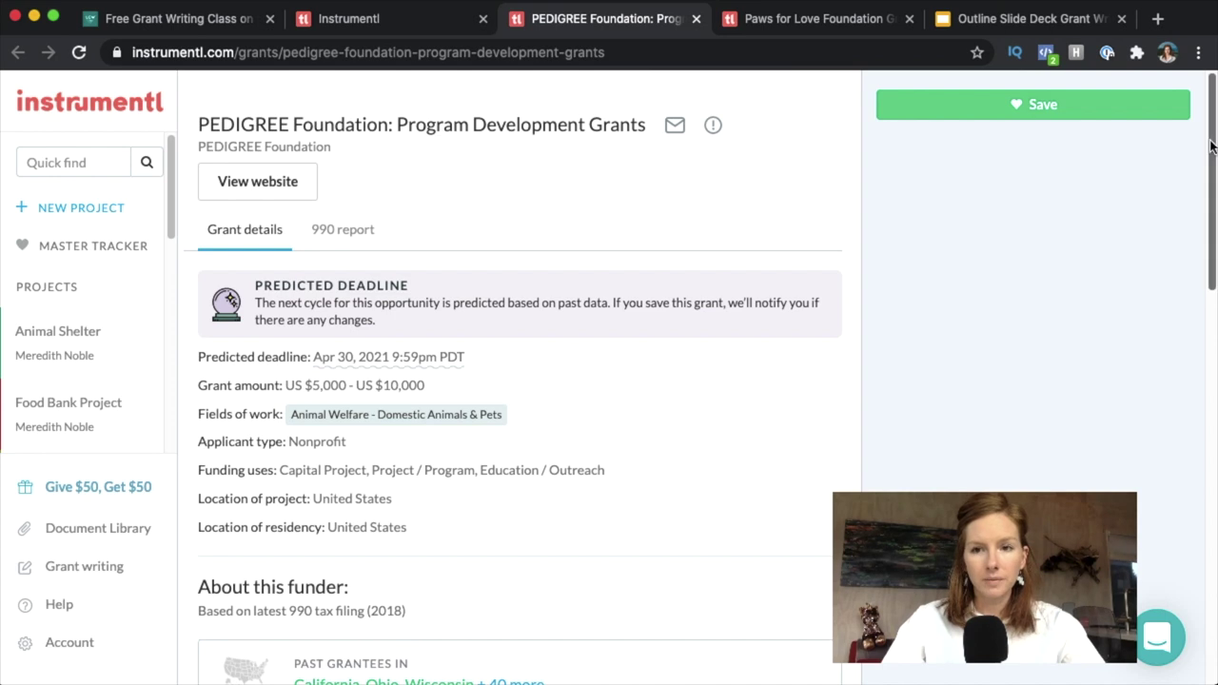
Open the PEDIGREE funder's full 990 report and scroll down to Over the years.
scroll(1204, 178, down, 5)
scroll(742, 409, down, 2)
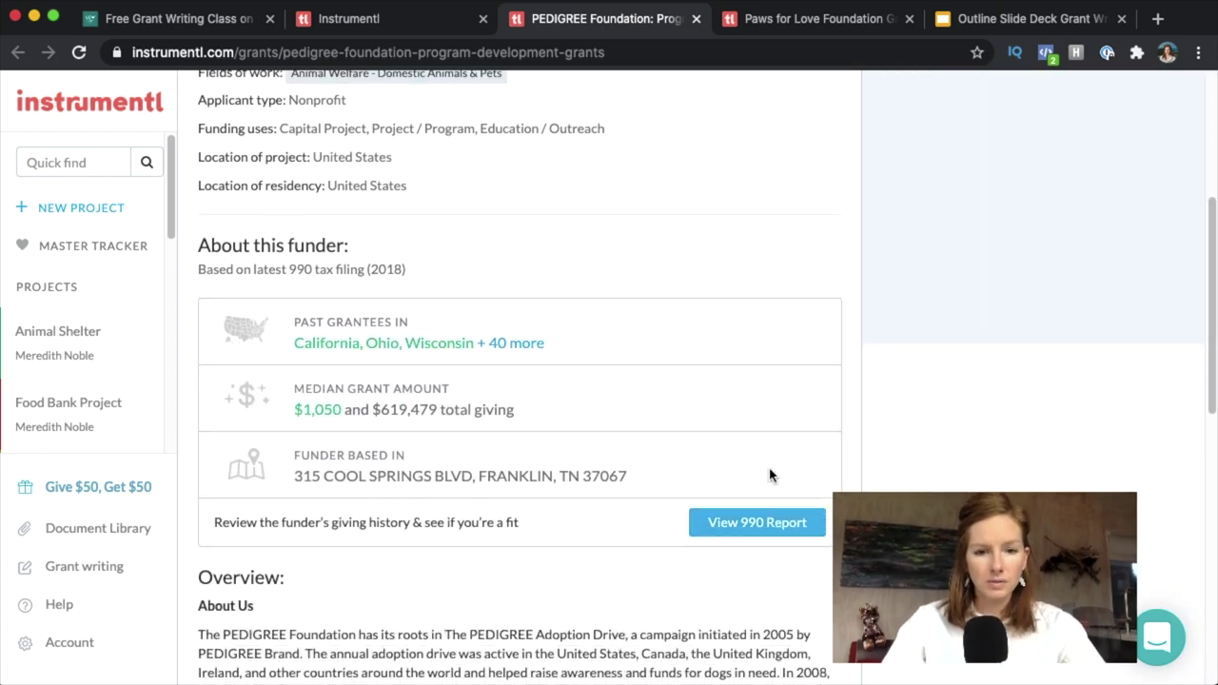
click(761, 522)
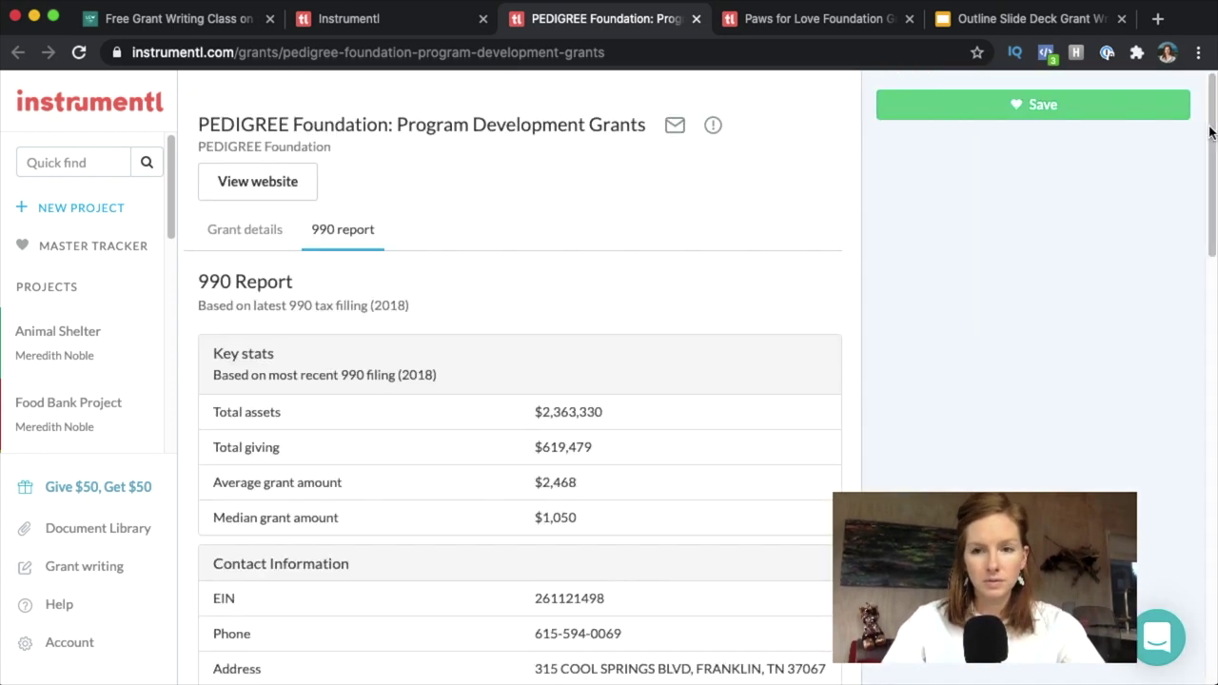
drag(1212, 105, 1212, 111)
scroll(1212, 111, down, 4)
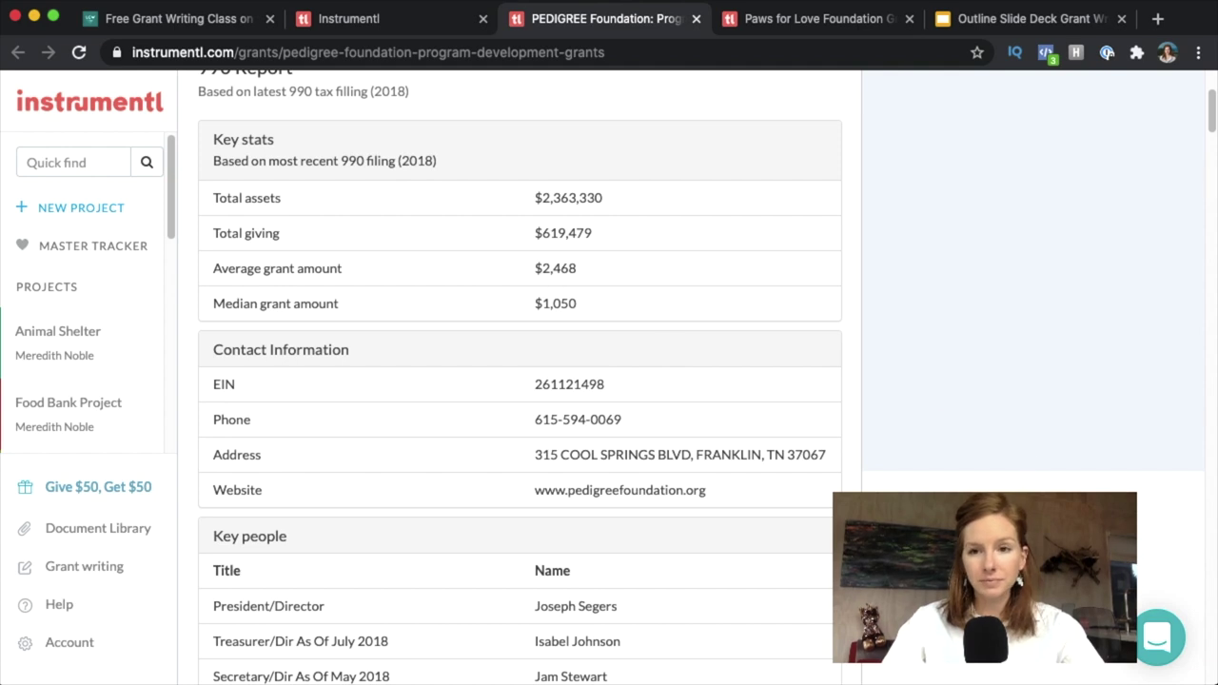
drag(1213, 124, 1213, 157)
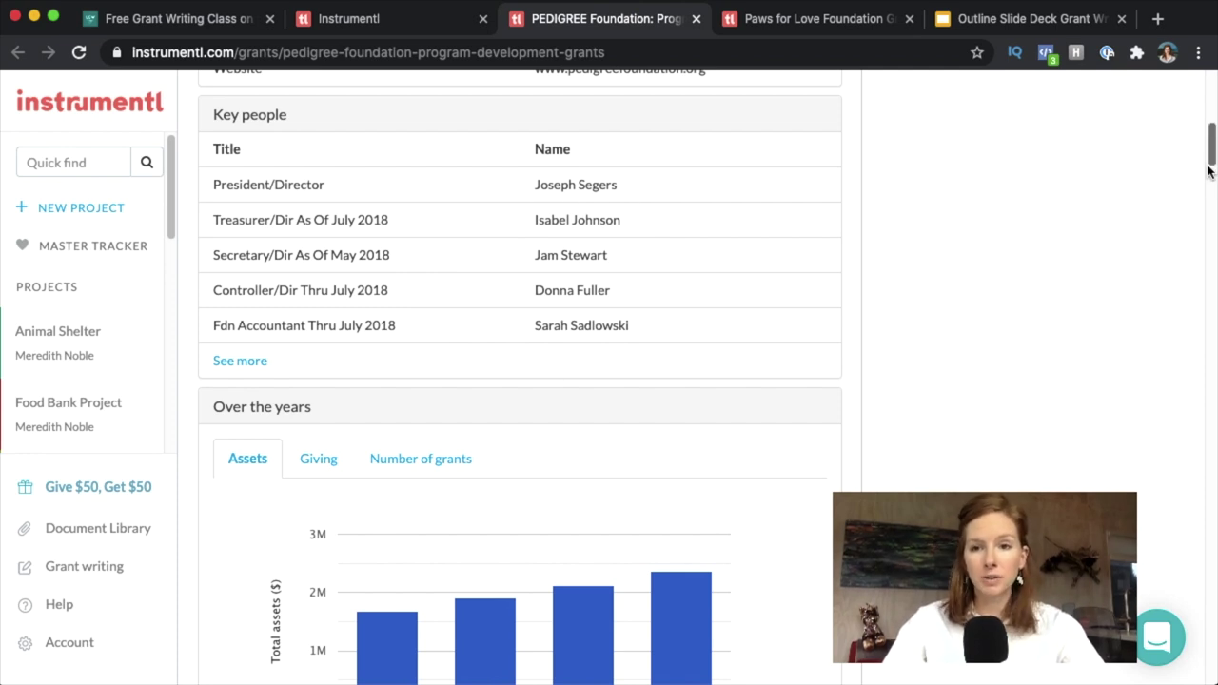
scroll(1213, 161, down, 5)
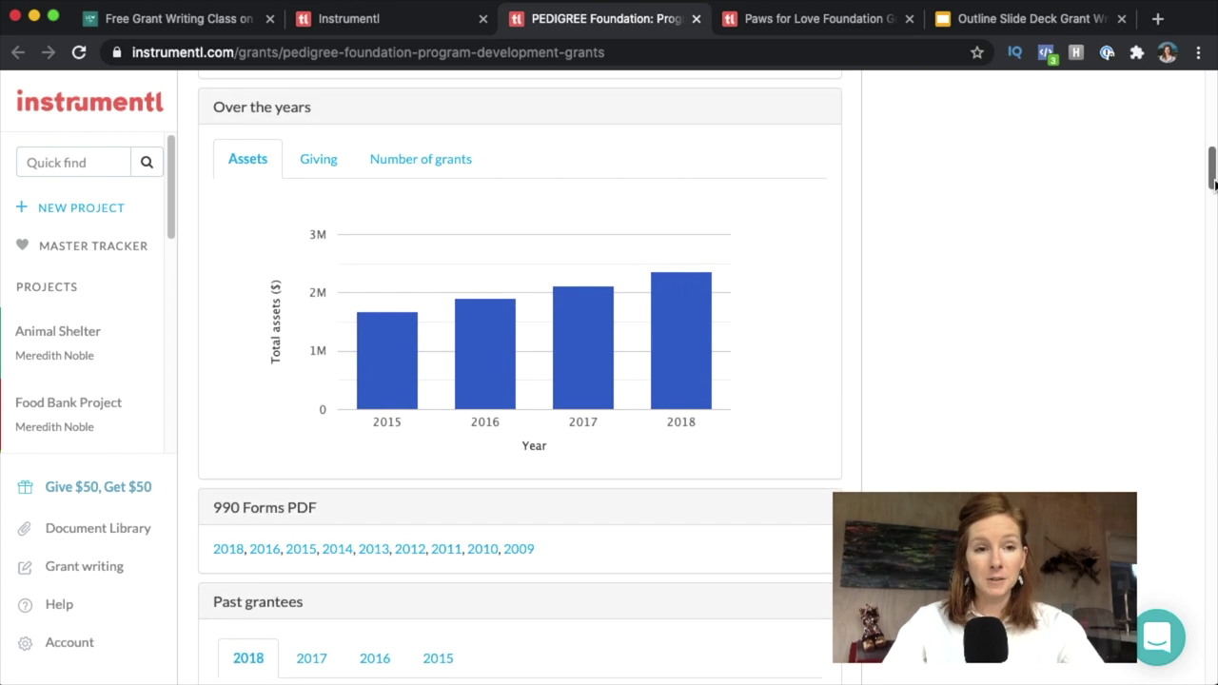
Chart PEDIGREE's yearly giving, then its number of grants per year.
mouse_move(378, 407)
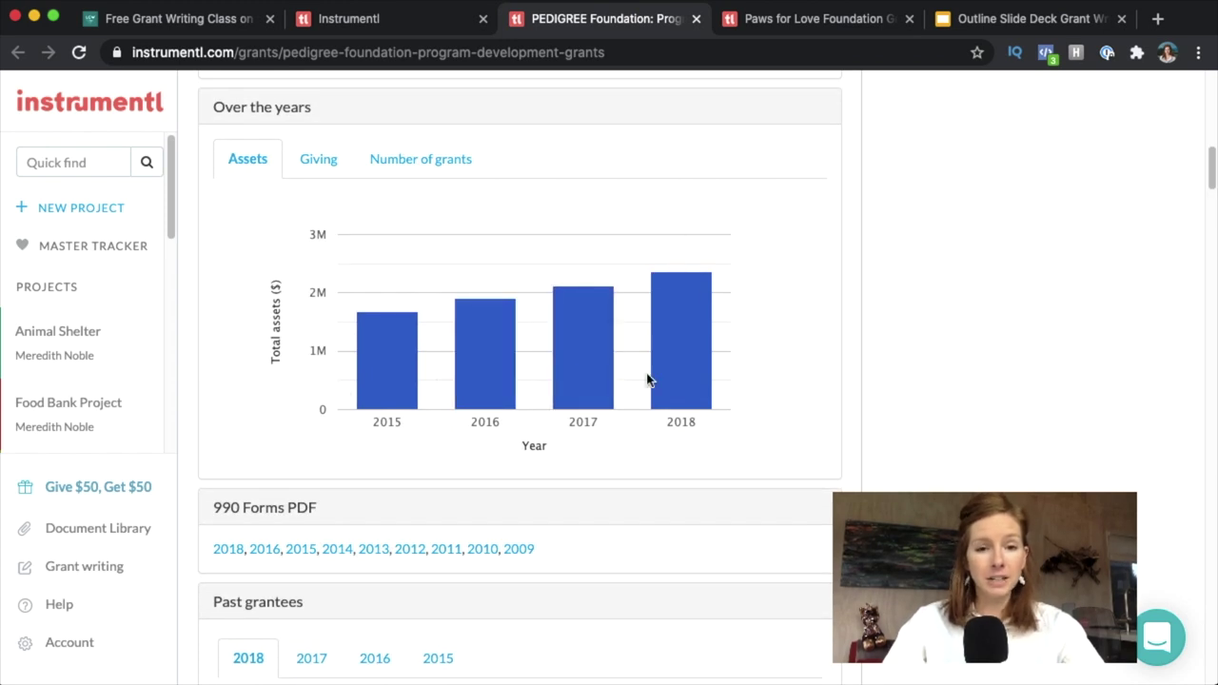
mouse_move(594, 341)
click(317, 161)
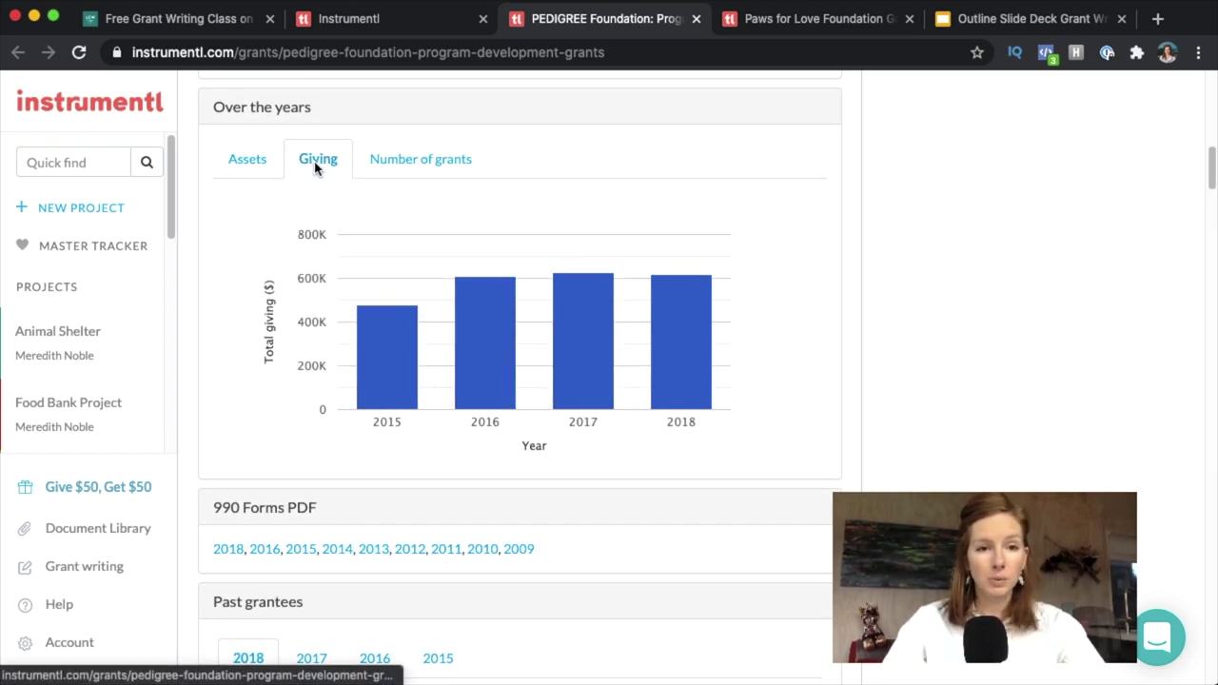
mouse_move(361, 303)
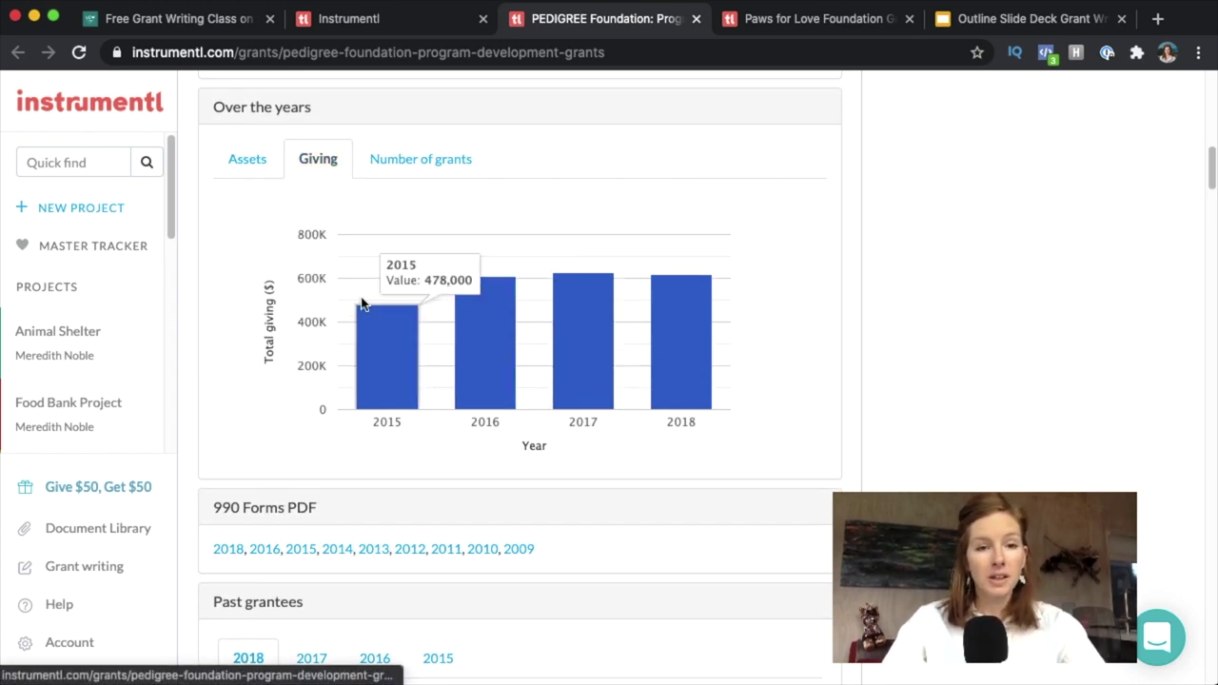
click(428, 161)
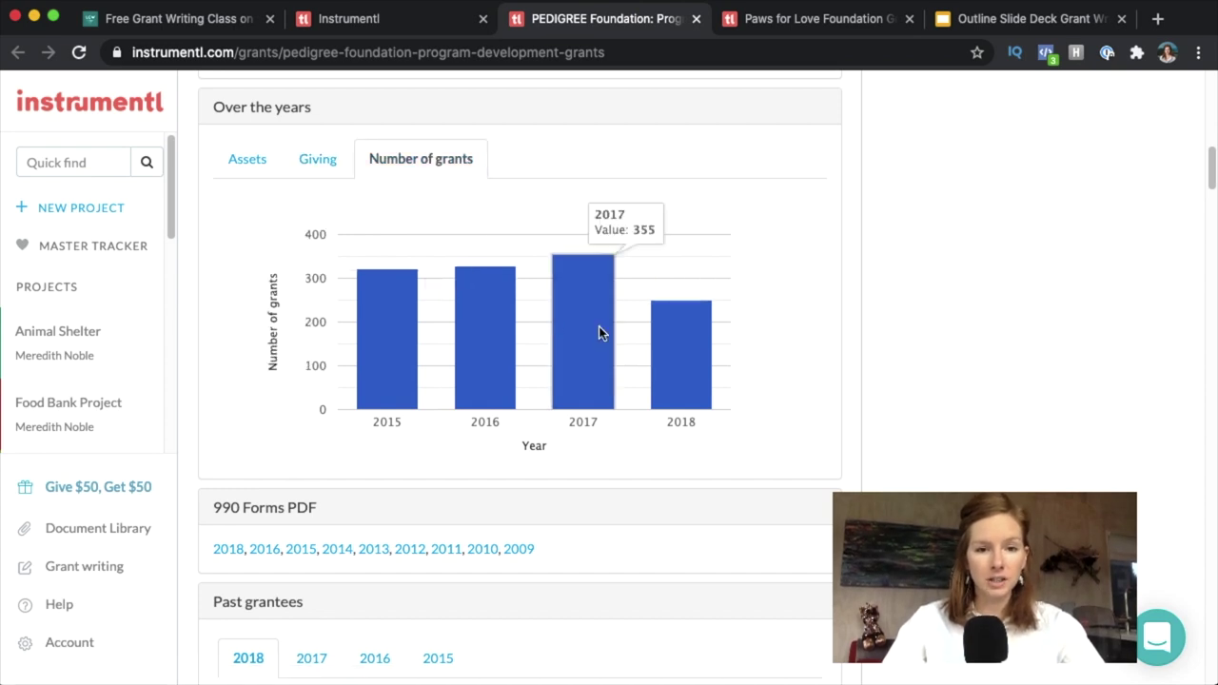
mouse_move(692, 342)
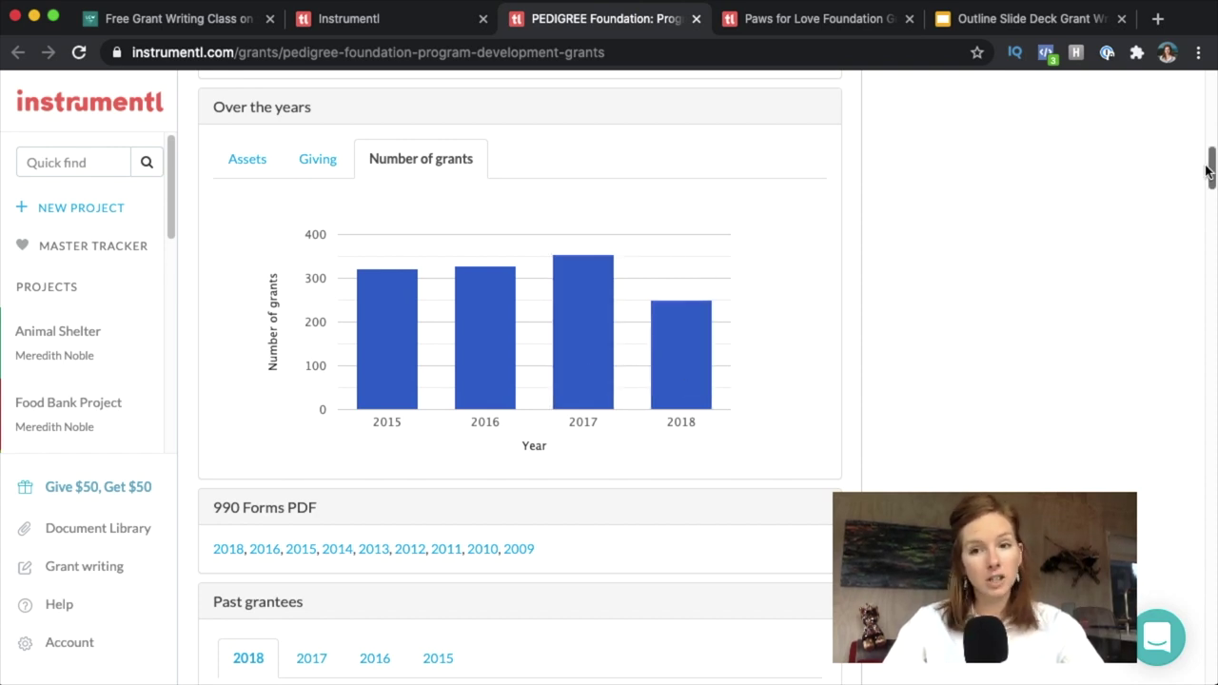
Limit PEDIGREE's past grants to Washington, leaving three animal rescue grants.
drag(1212, 172, 1213, 198)
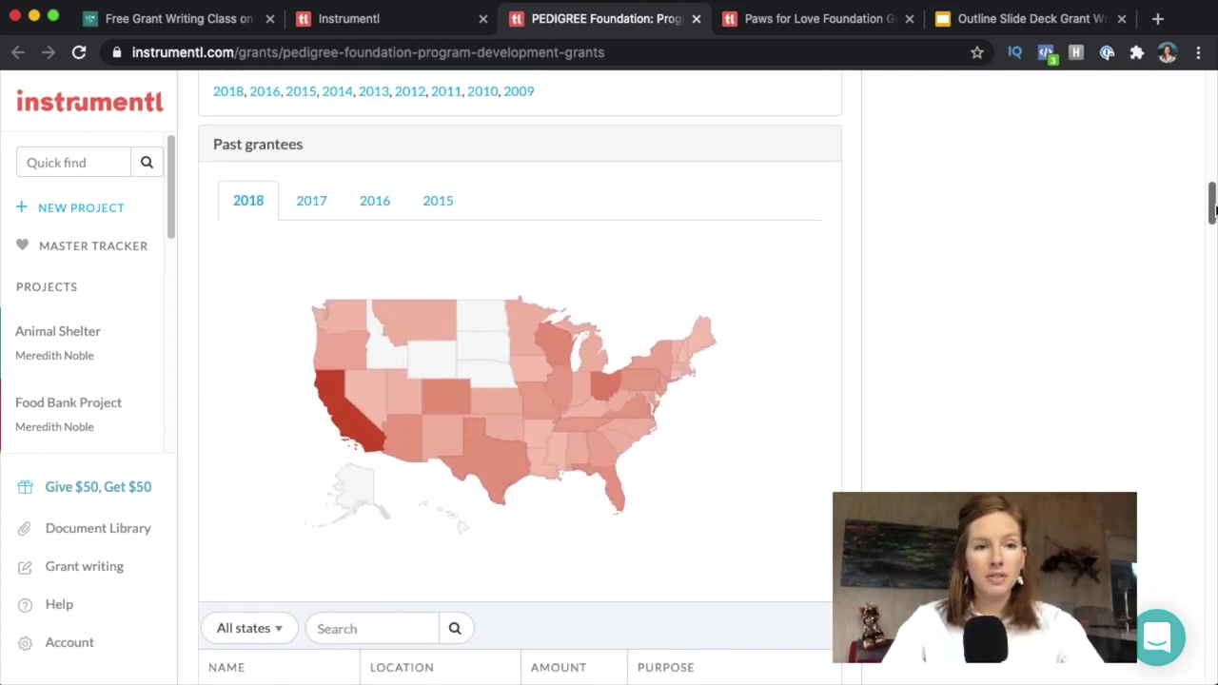
mouse_move(383, 427)
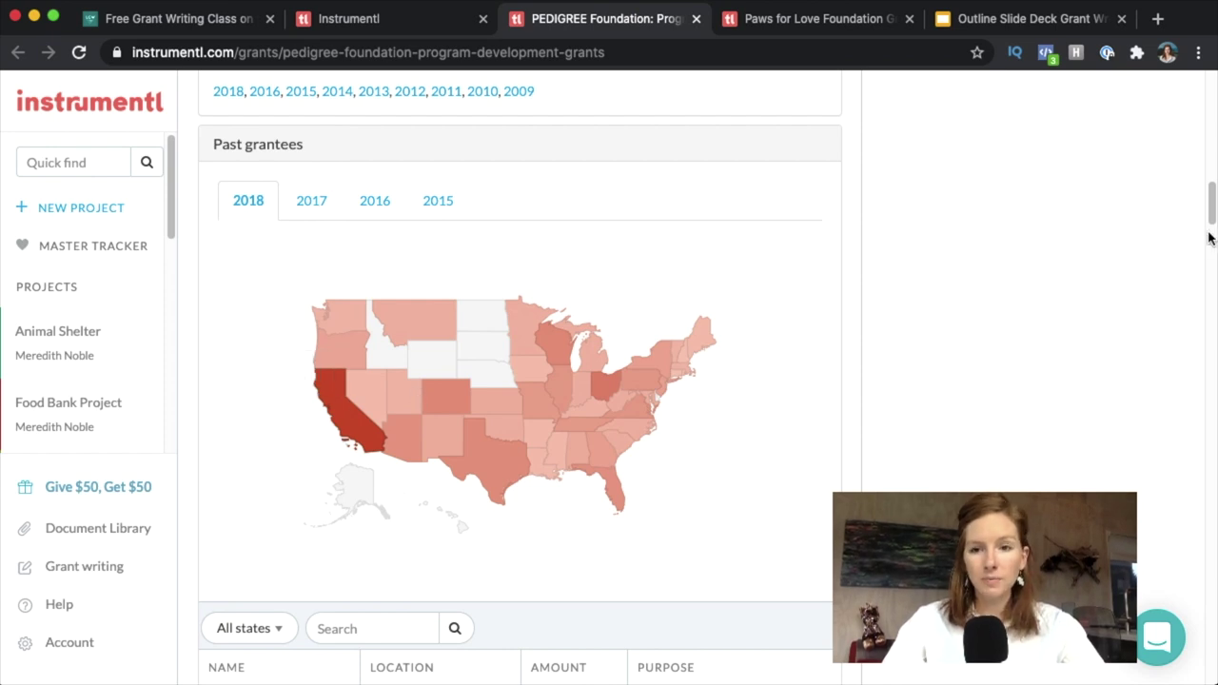
drag(1212, 219, 1212, 252)
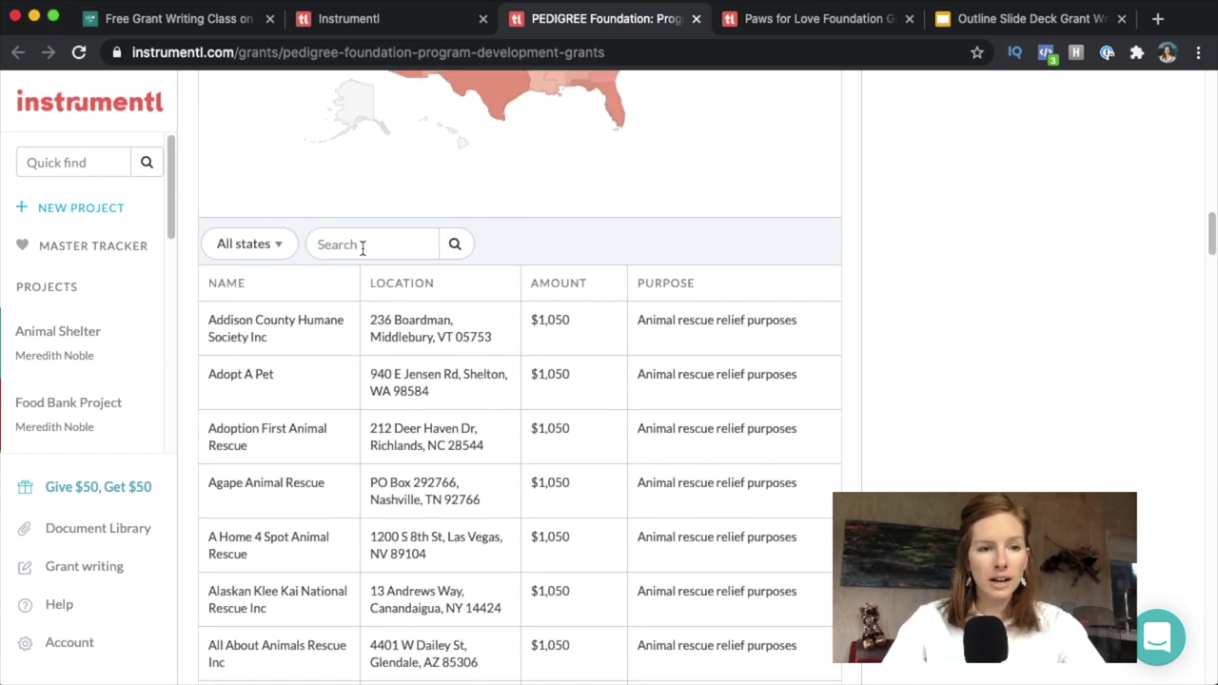
click(250, 245)
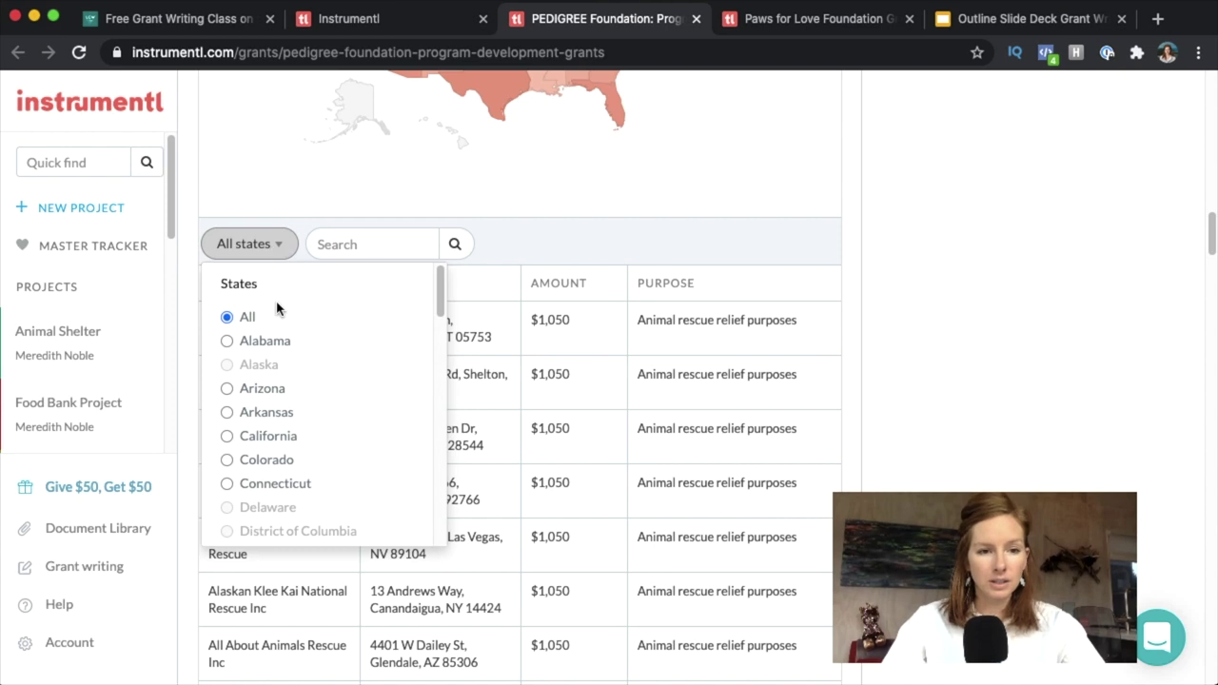
drag(442, 290, 456, 498)
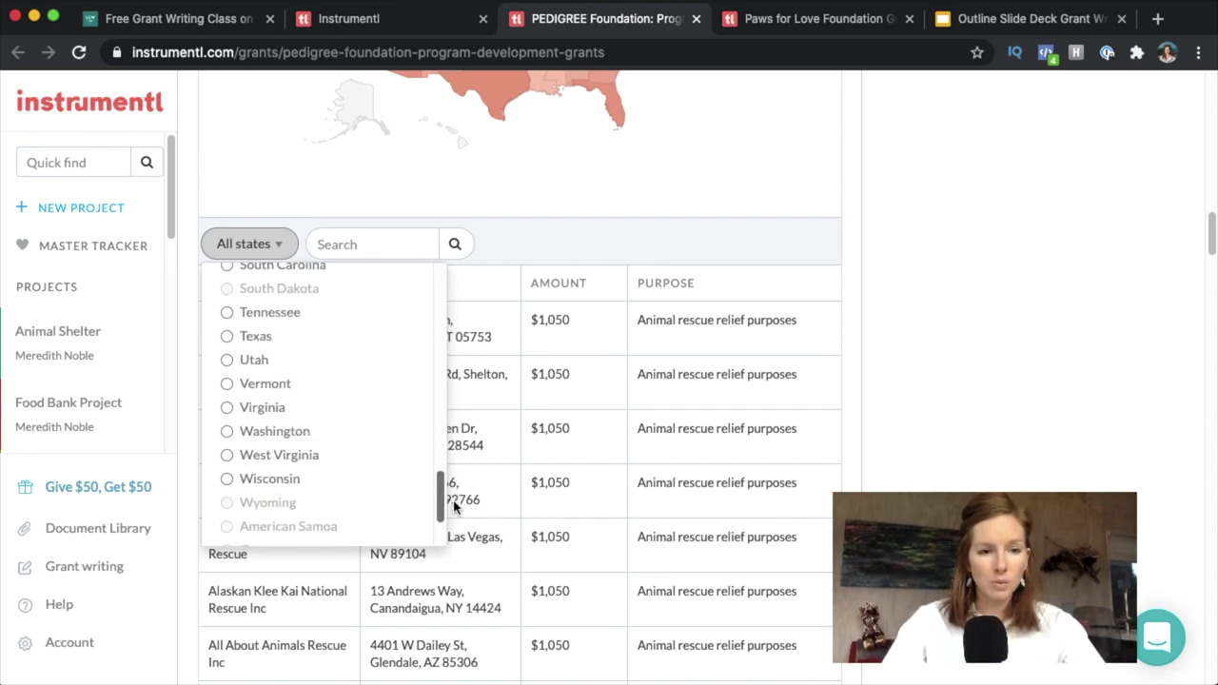
click(226, 435)
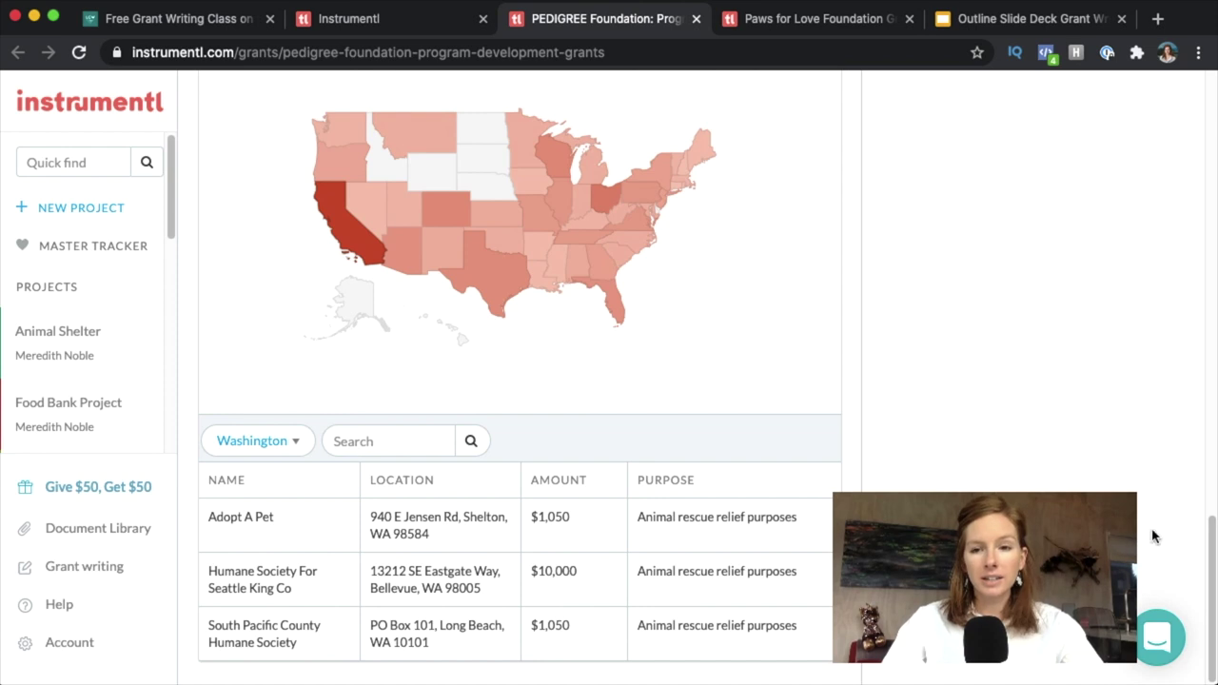
Save PEDIGREE Program Development Grants to the Animal Shelter tracker for 2021 and view the tracker.
scroll(1207, 425, up, 15)
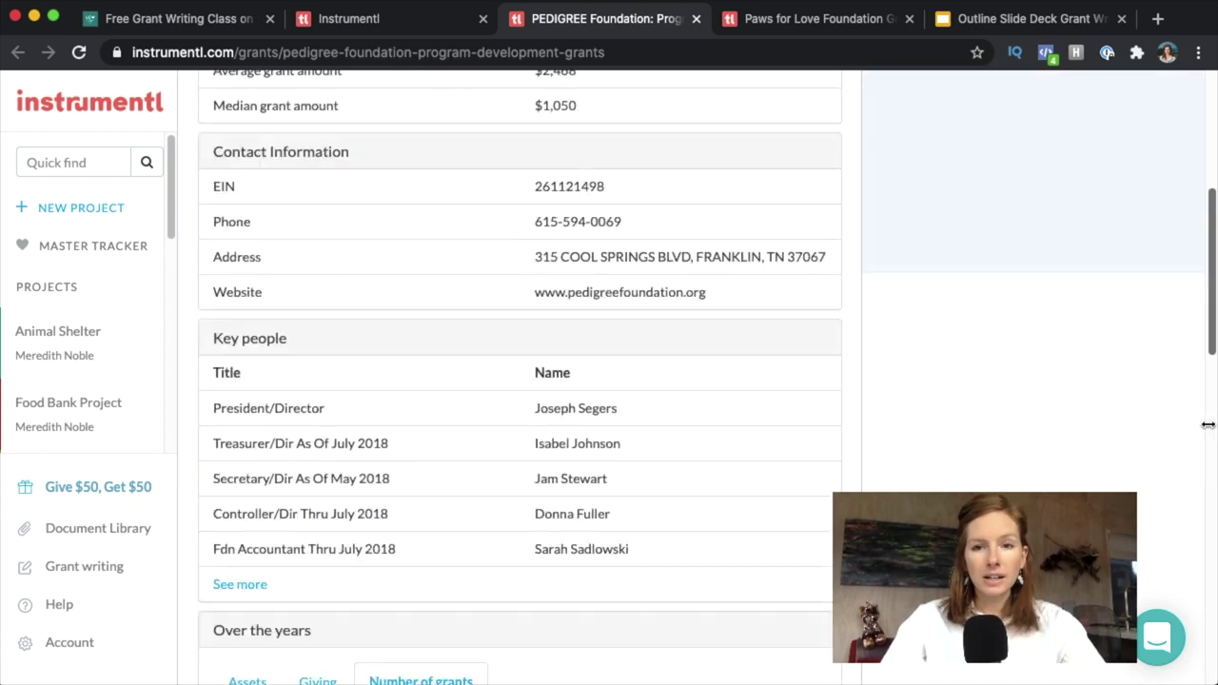
scroll(1208, 425, up, 5)
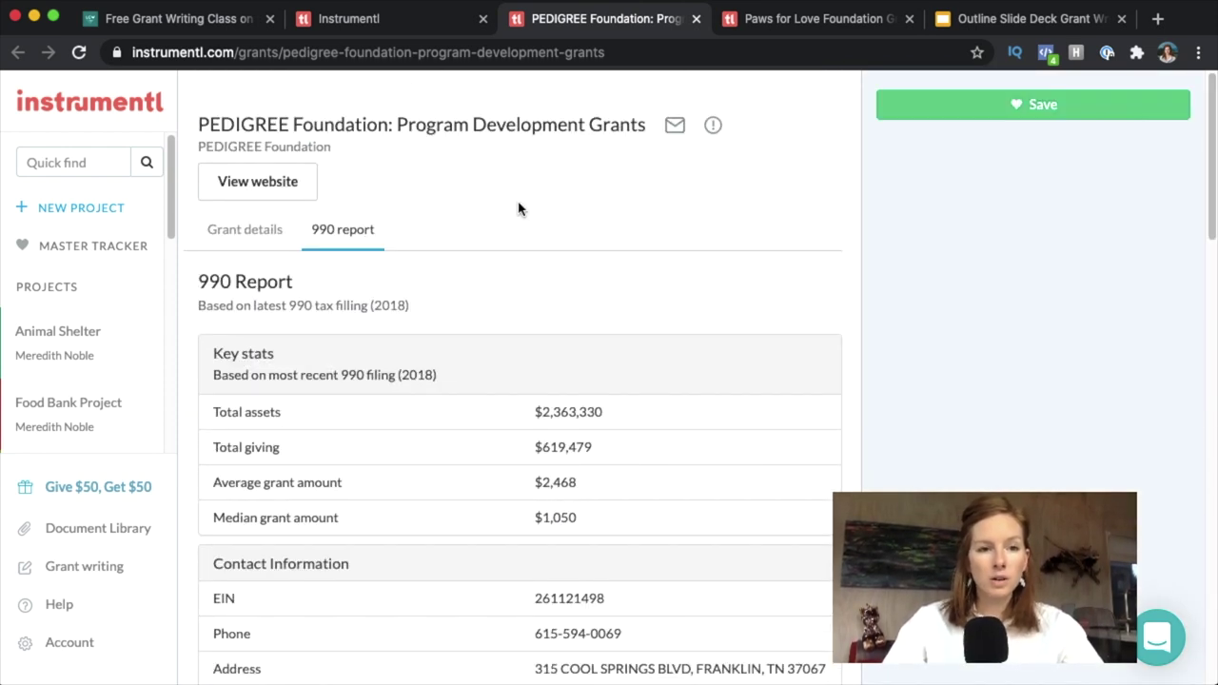
click(415, 23)
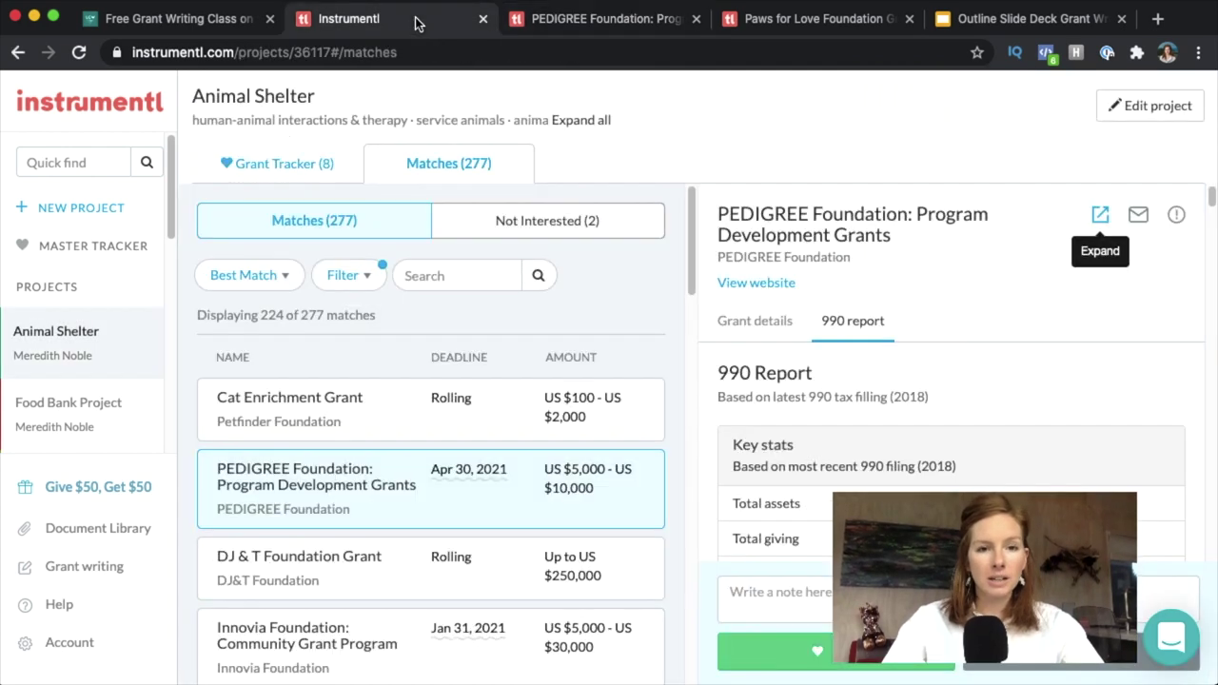
click(885, 666)
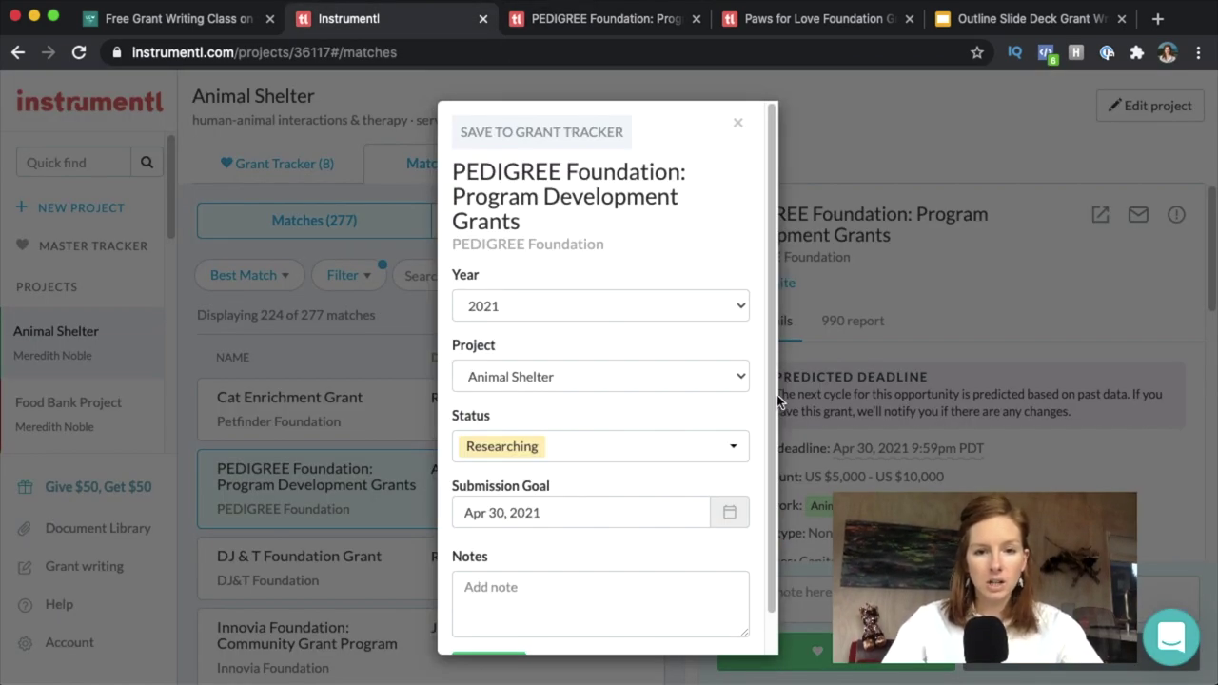
scroll(774, 403, down, 1)
click(475, 635)
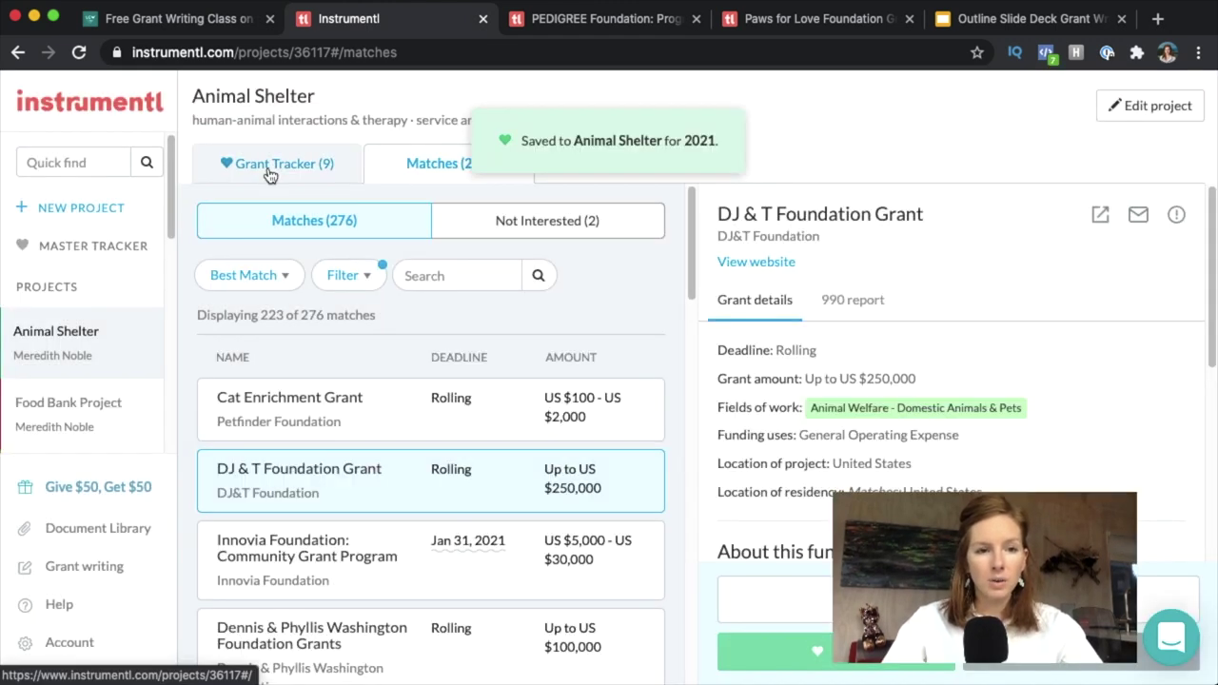
click(268, 166)
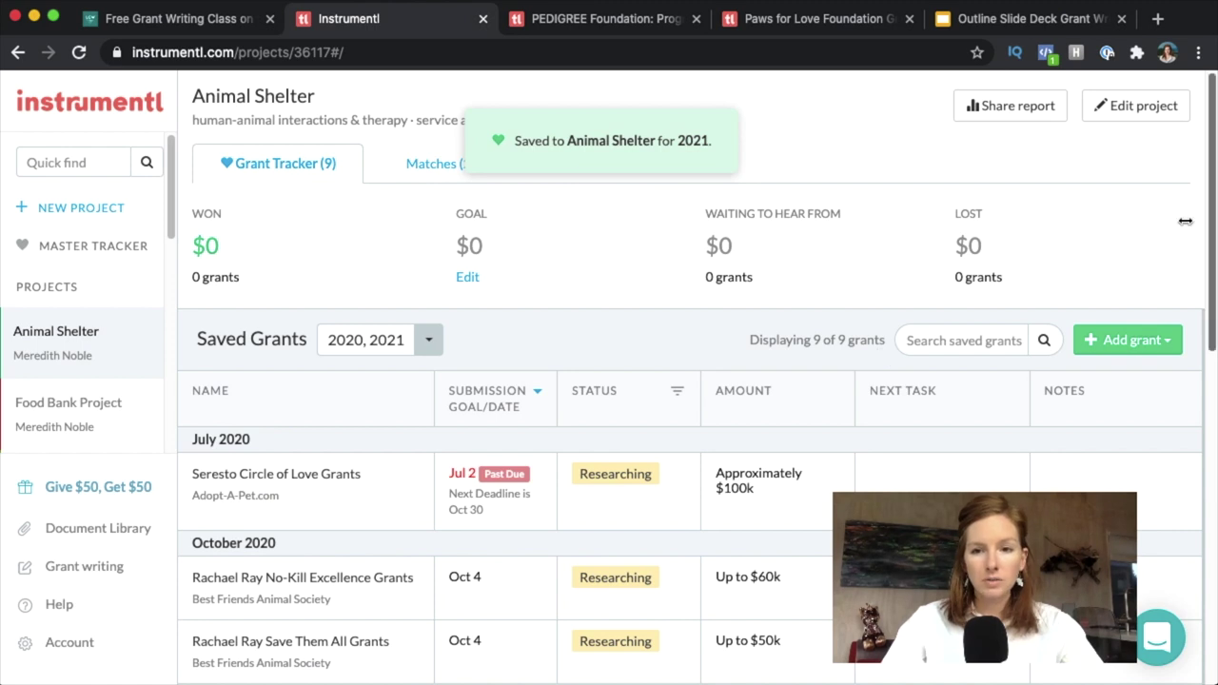
Find the Rachael Ray Save Them All Grants in the Saved Grants list and open its details.
scroll(1213, 214, down, 1)
scroll(1212, 214, down, 5)
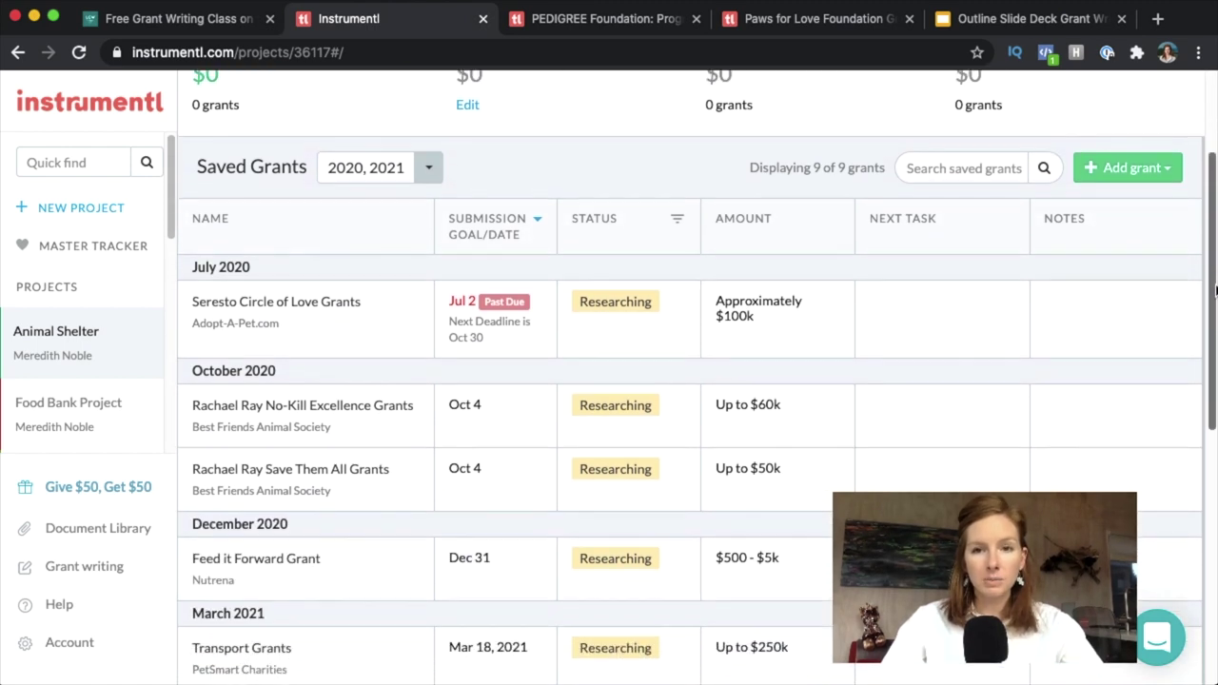
scroll(1093, 386, down, 1)
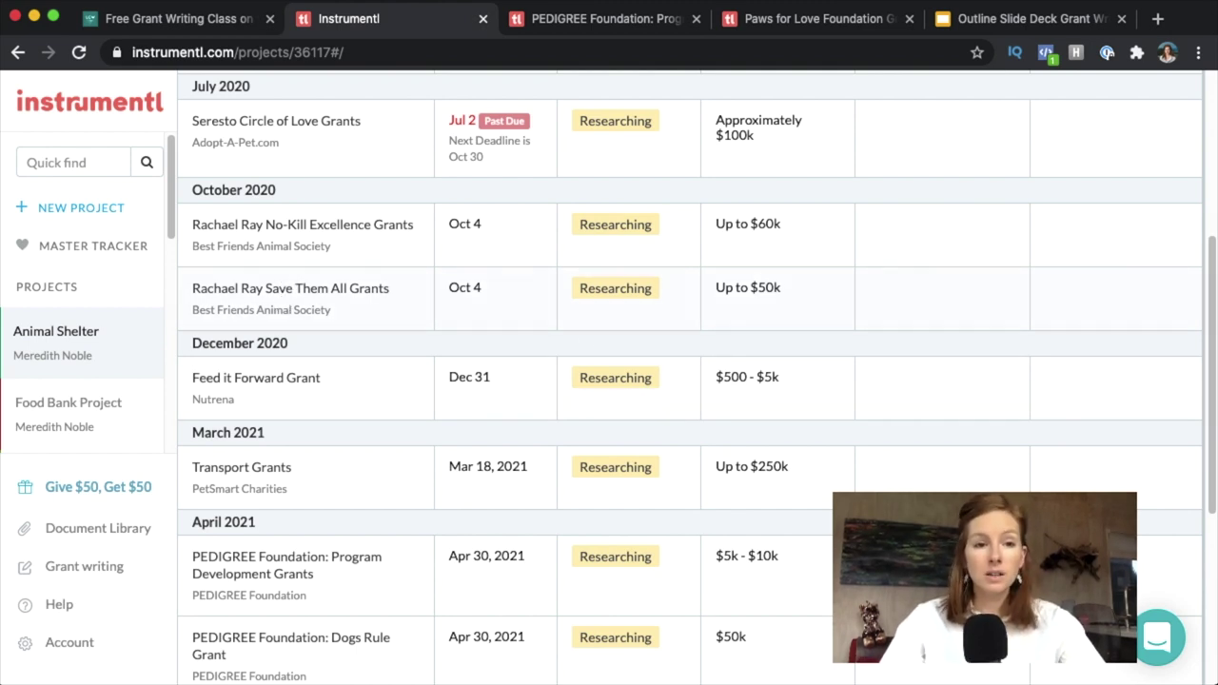
click(239, 290)
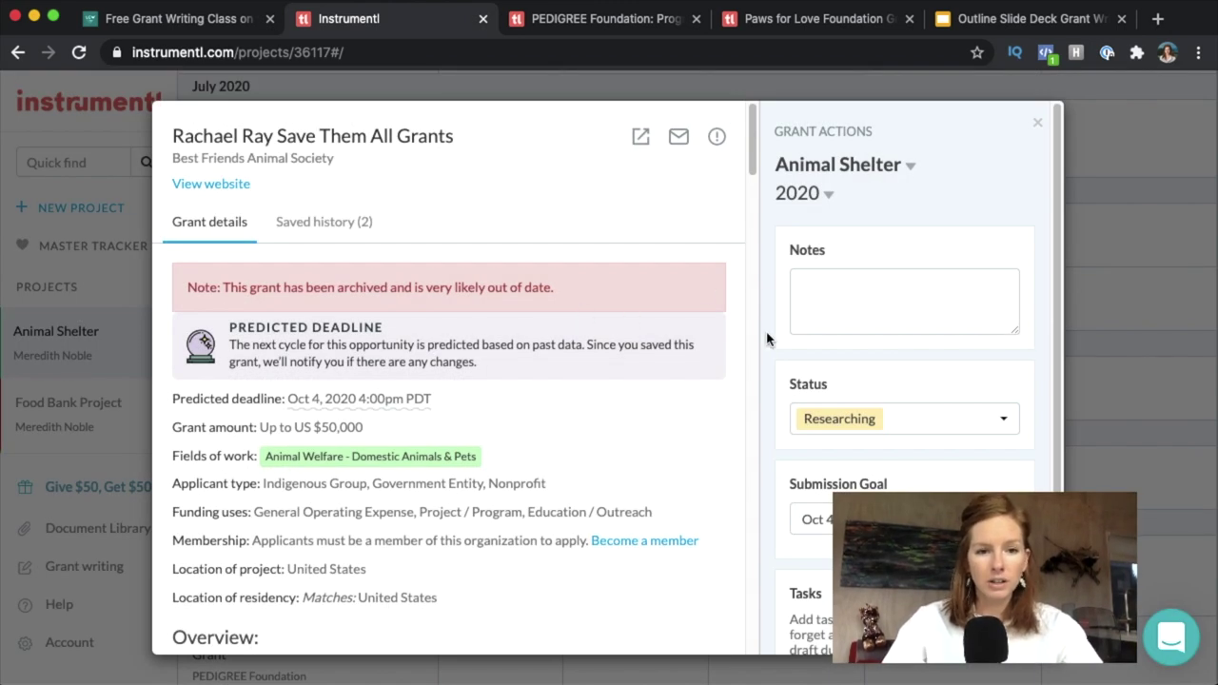
Set Rachael Ray grant to Planned, requesting $40,000, with an Oct 18 submission goal.
click(892, 424)
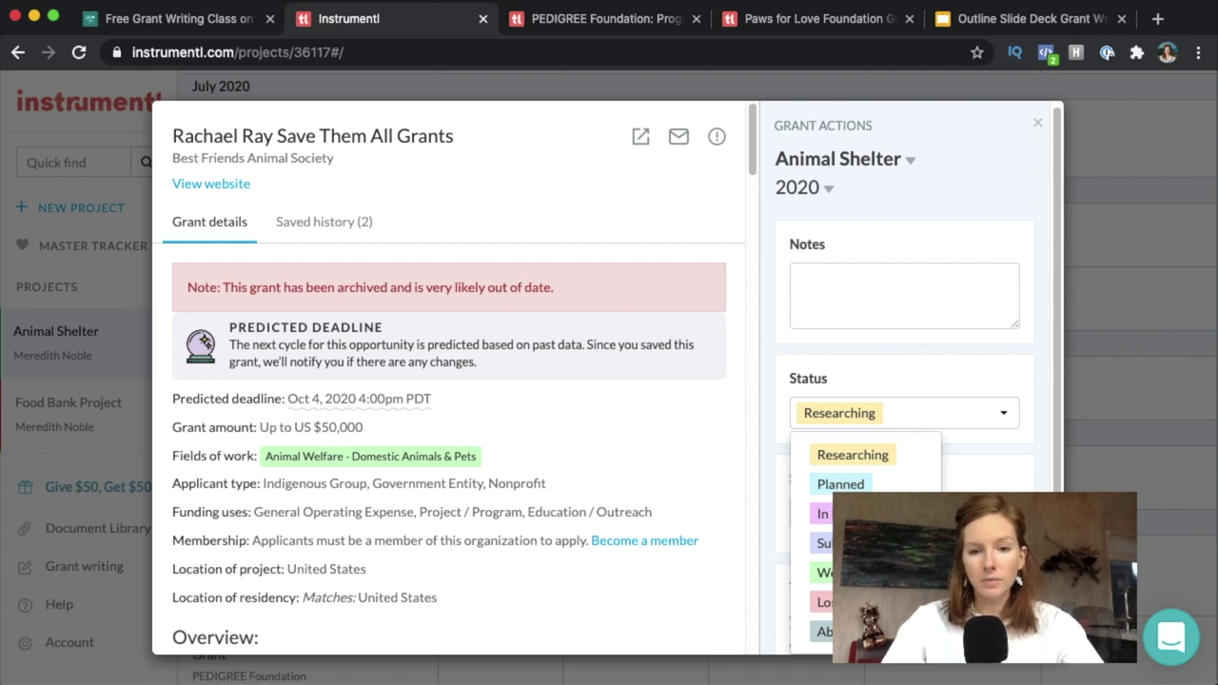
click(838, 485)
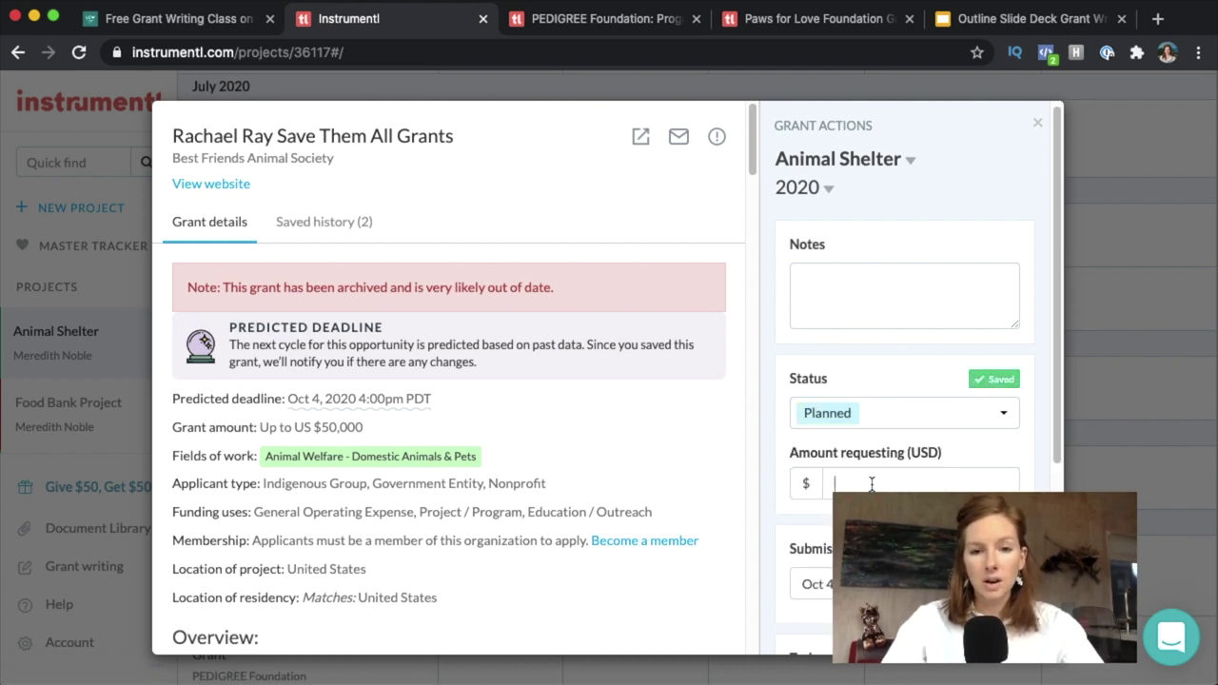
text(4)
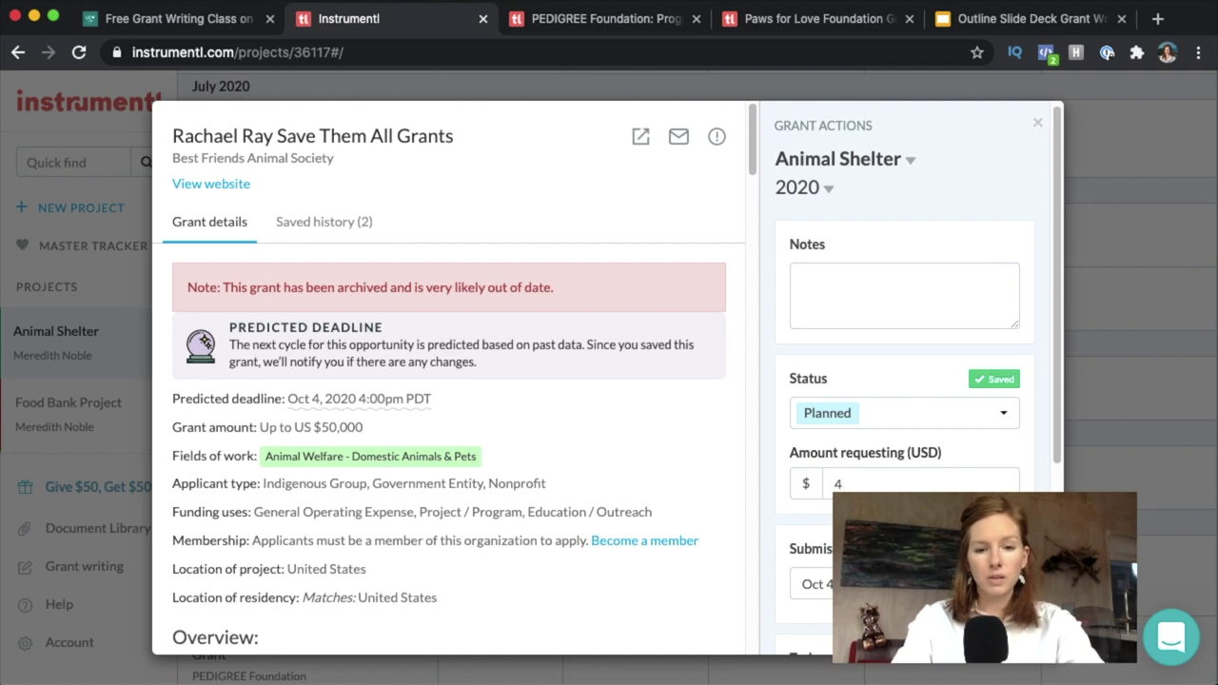
text(0000)
key(Tab)
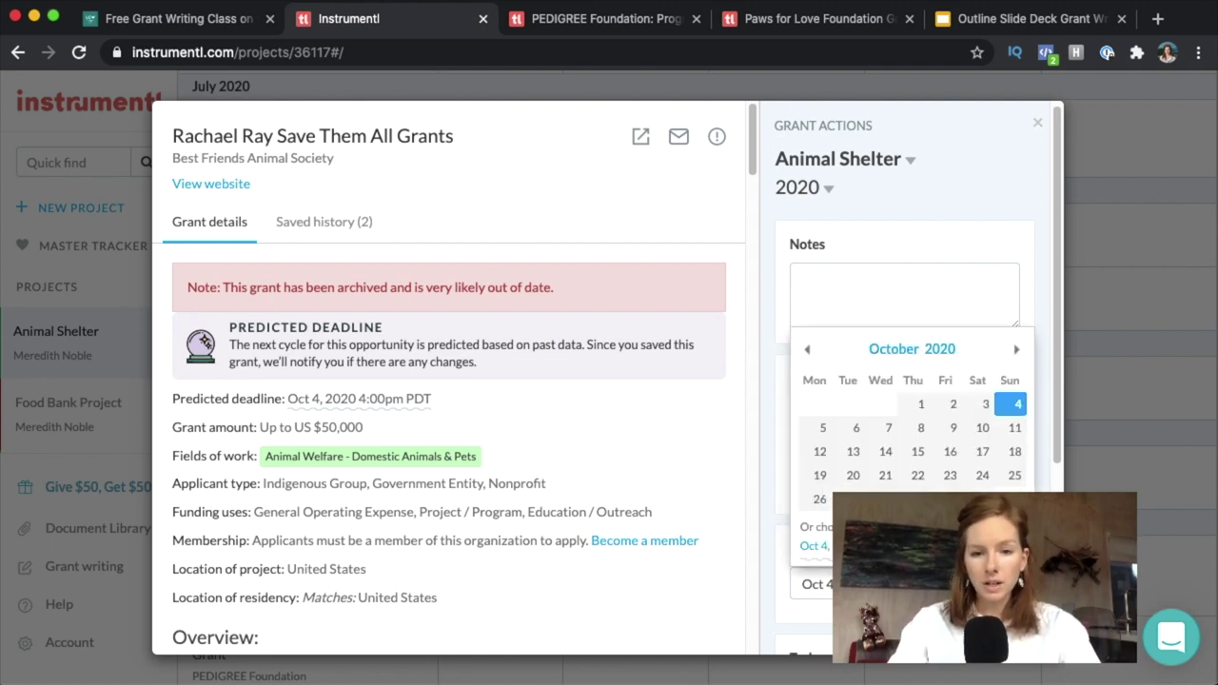
click(1012, 453)
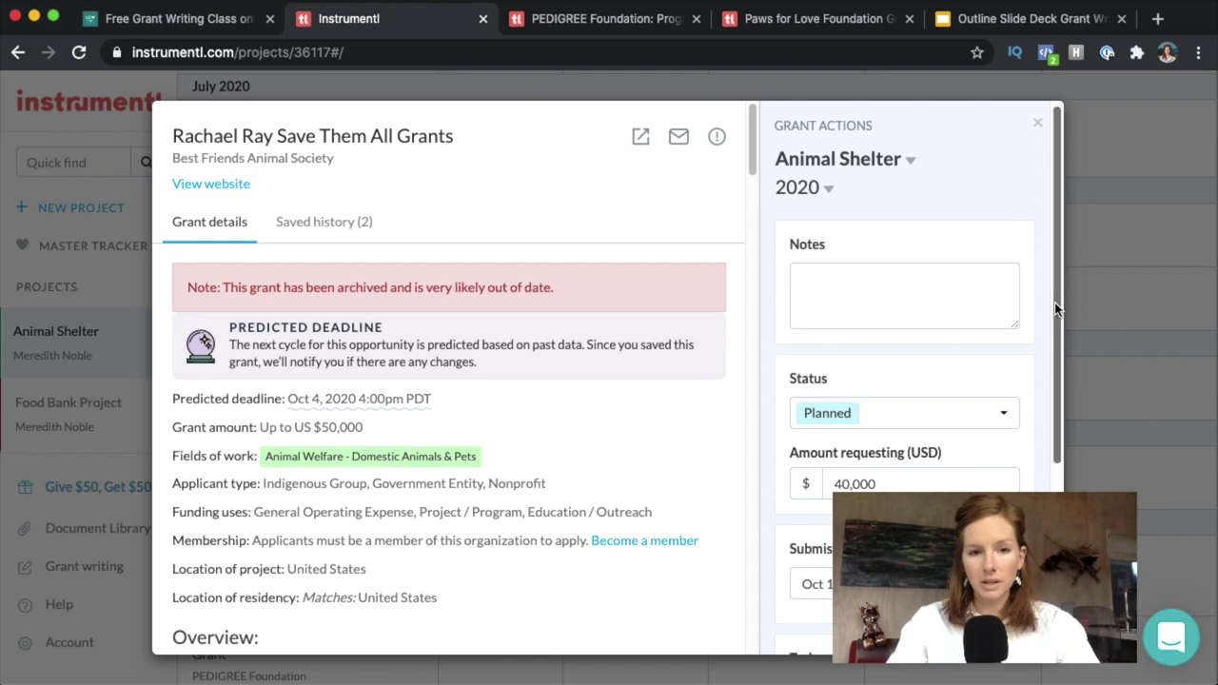
scroll(1054, 303, down, 5)
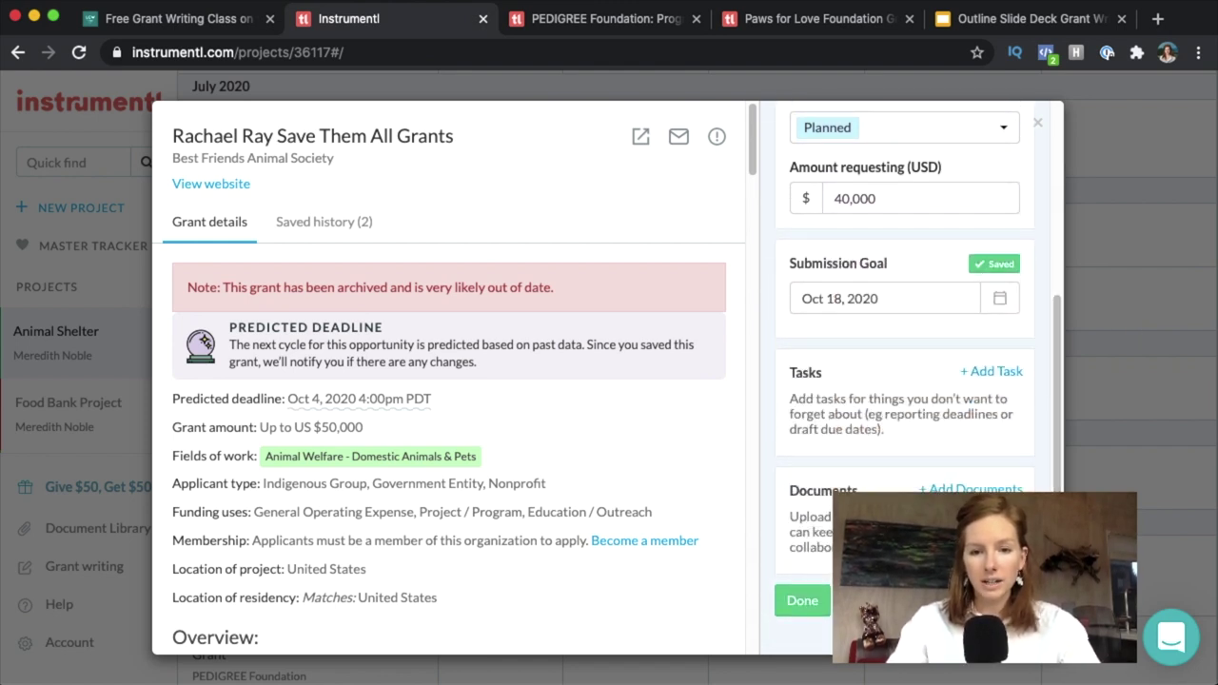
click(804, 605)
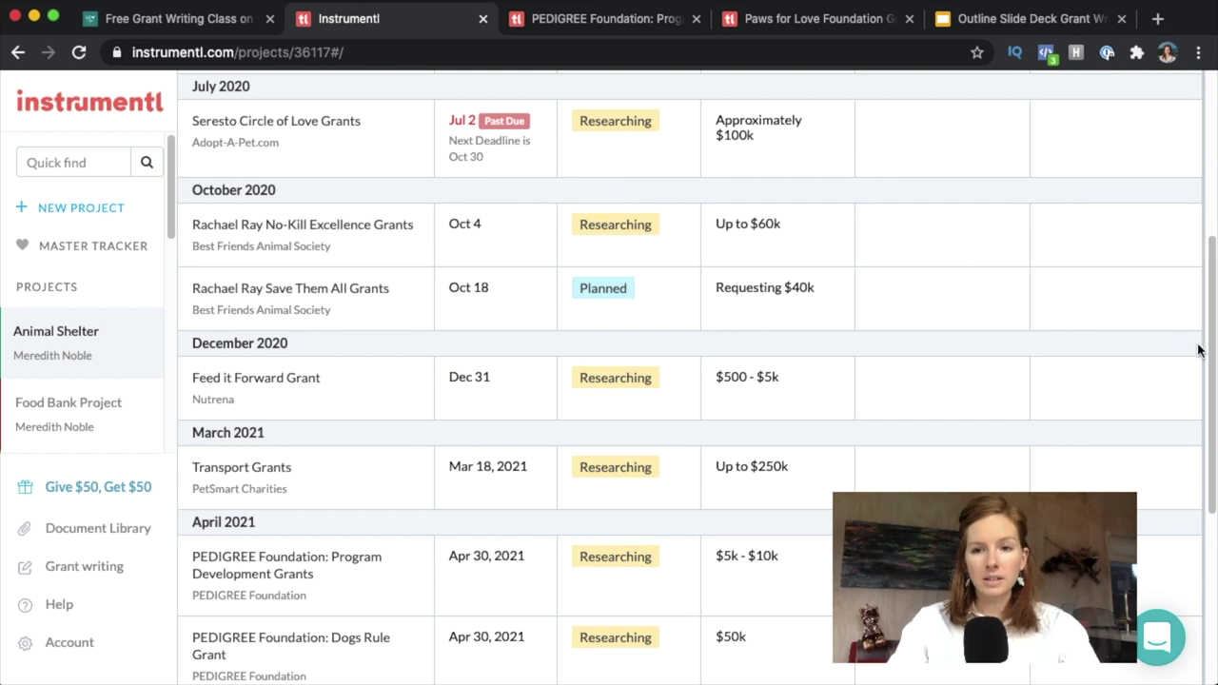
drag(1212, 353, 1215, 170)
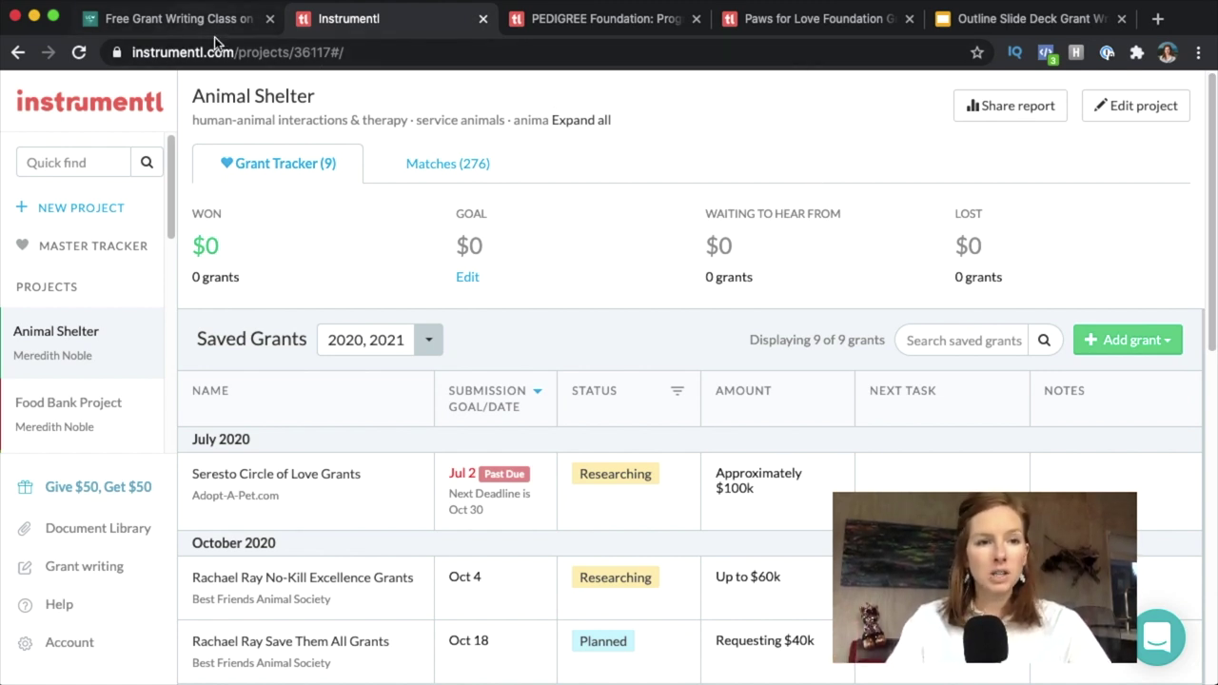
Switch to LearnGrantWriting.org and go to its Blog under Resources.
click(195, 19)
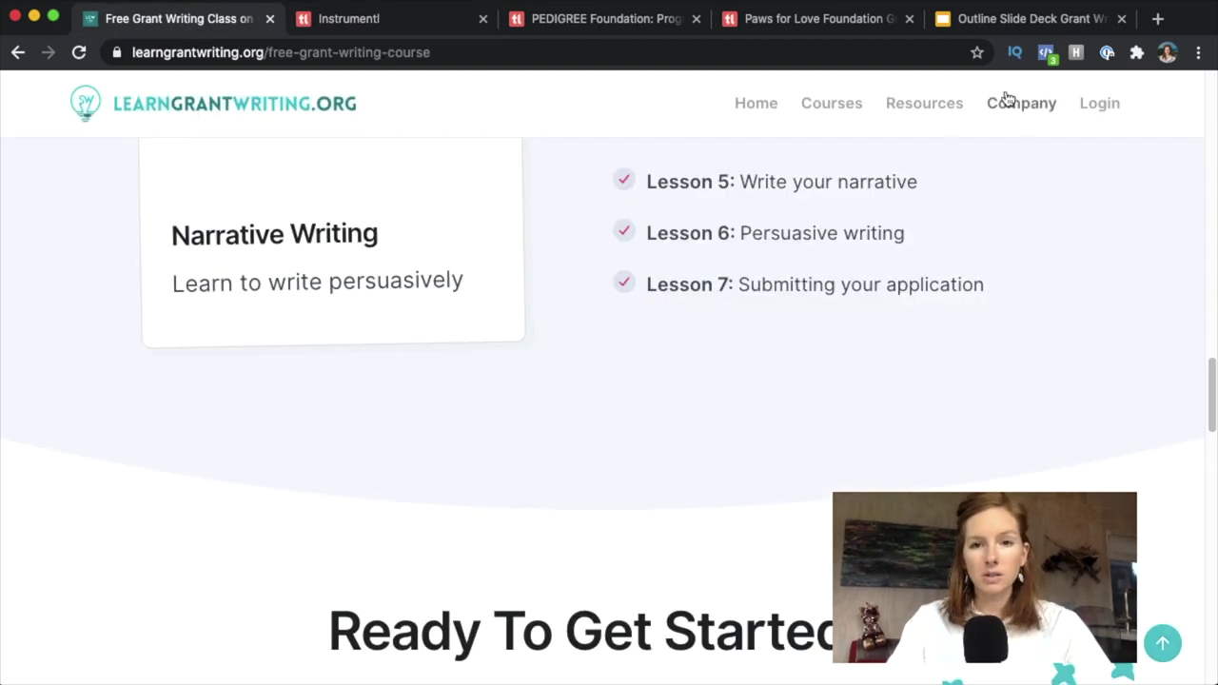
drag(1211, 430, 1212, 74)
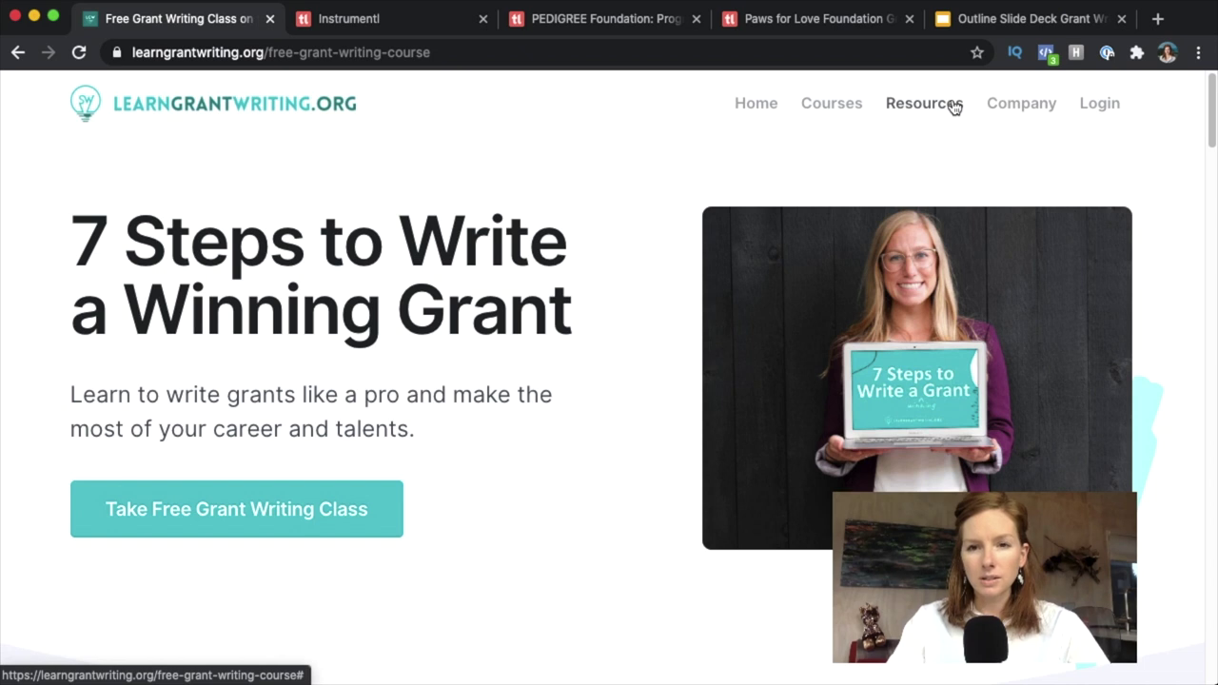
click(921, 107)
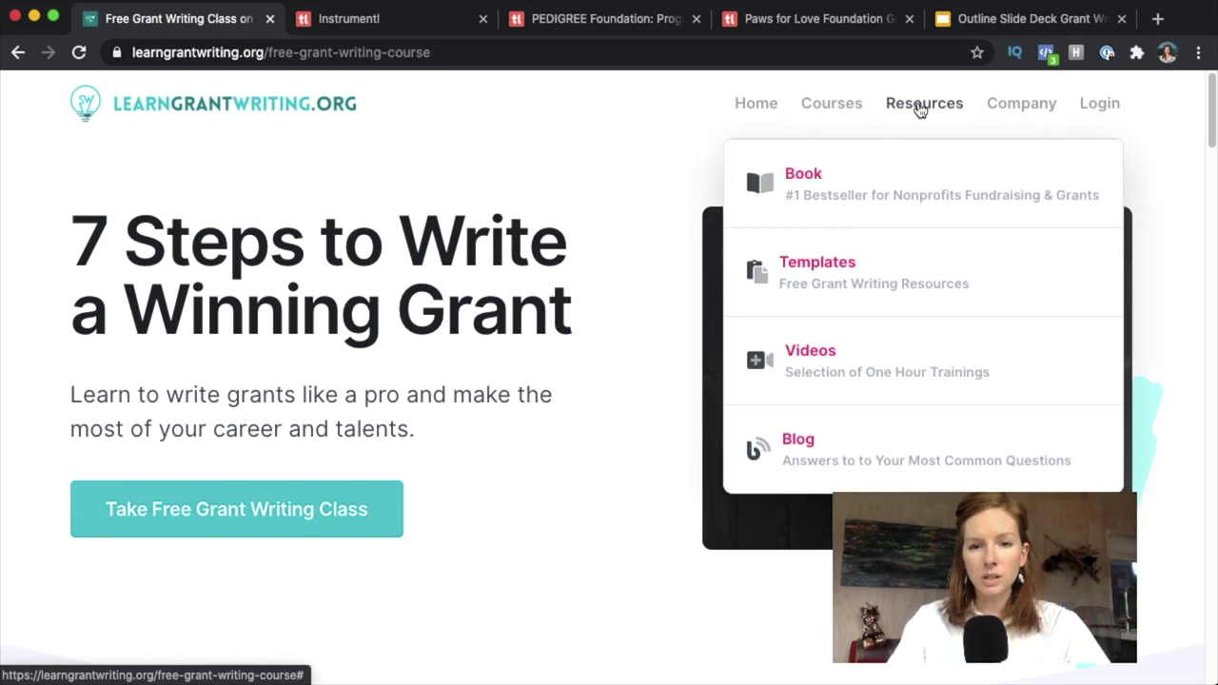
click(799, 446)
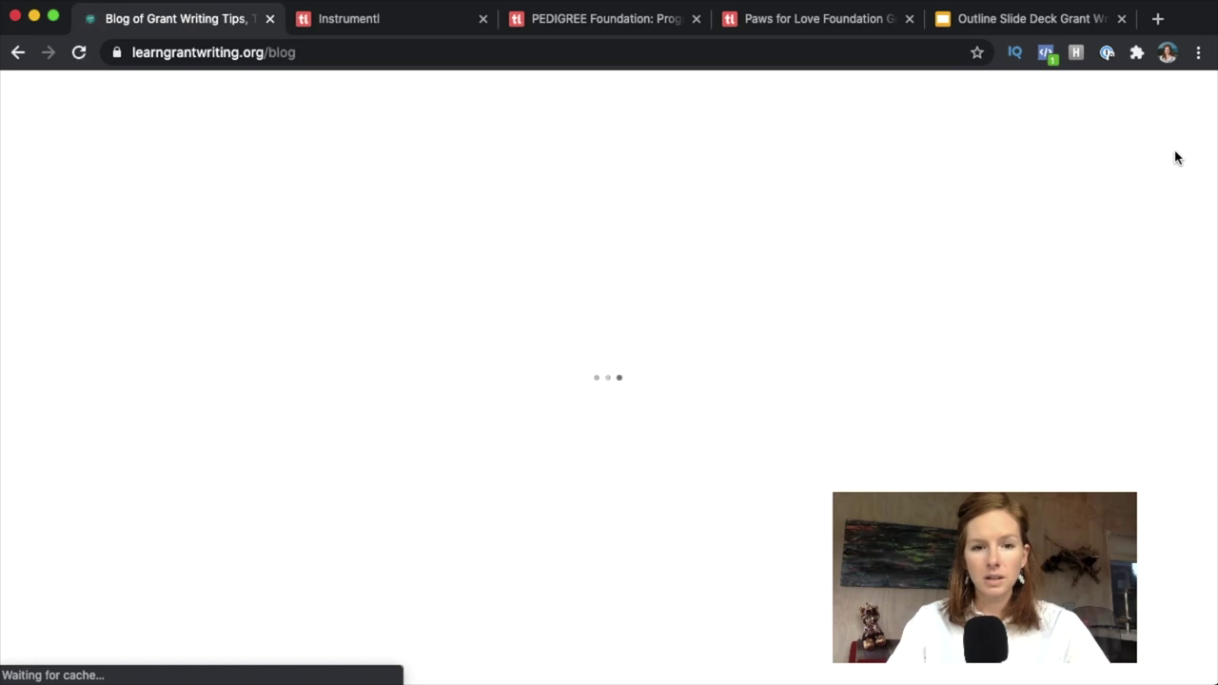
Open the 'A Review of the Top 10 Grant Databases' blog post.
scroll(1209, 128, down, 5)
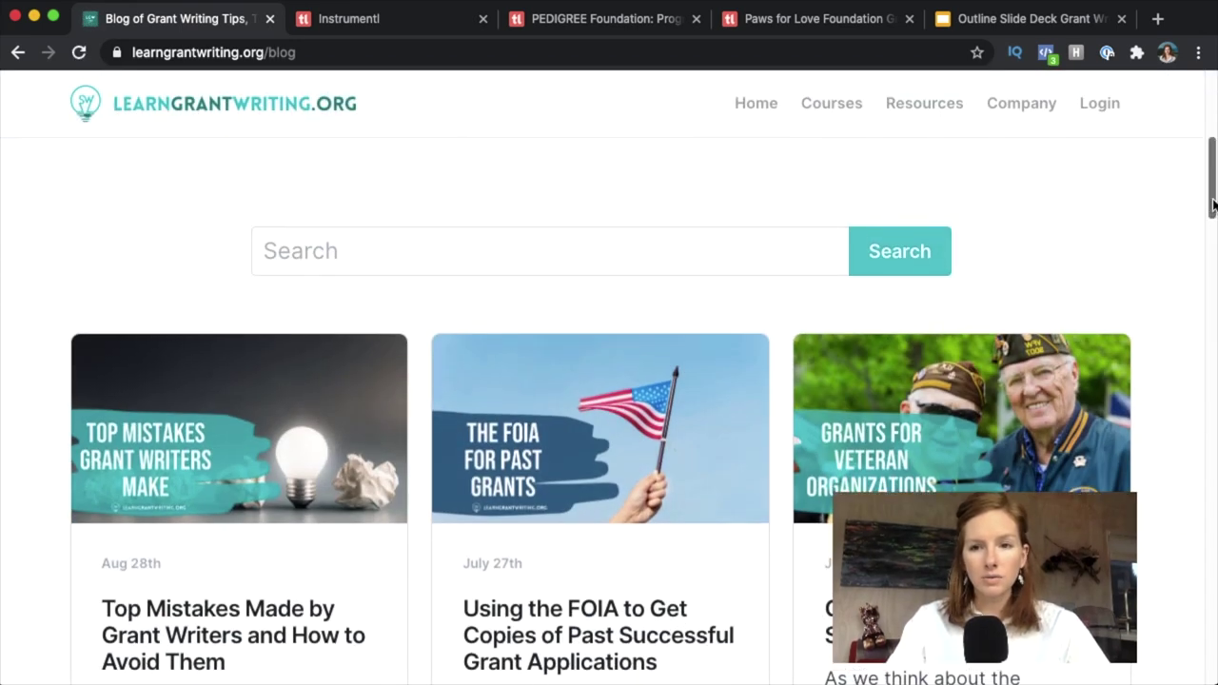
scroll(1213, 205, down, 10)
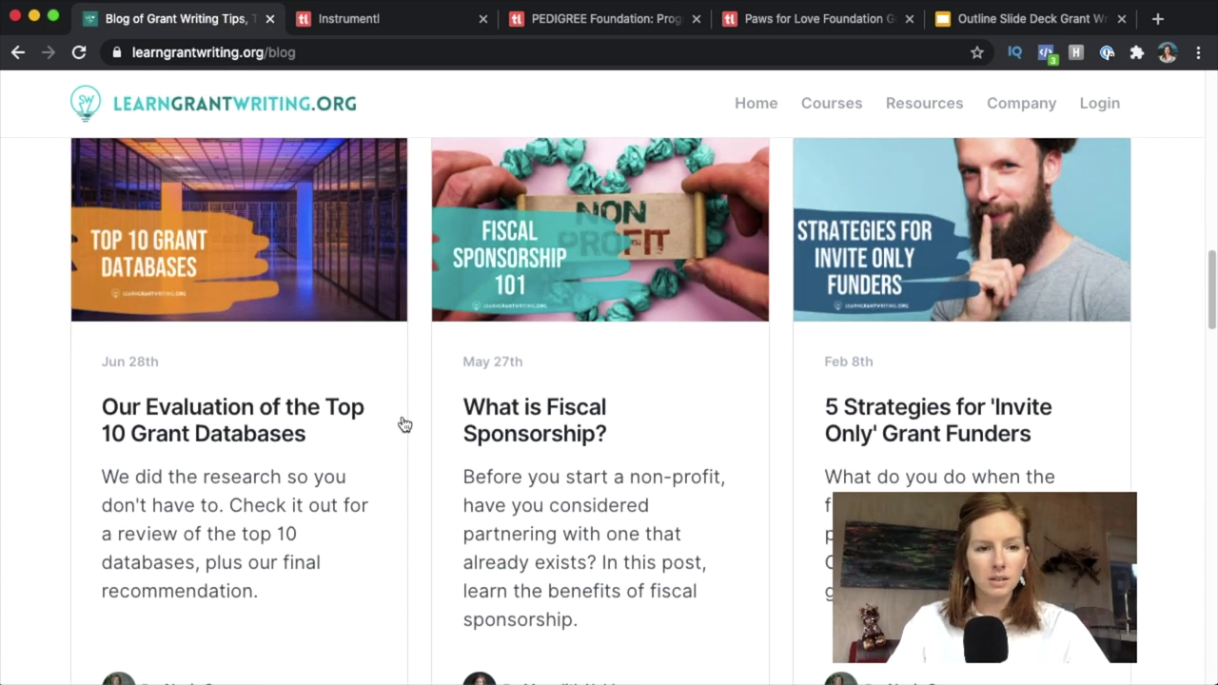
click(239, 421)
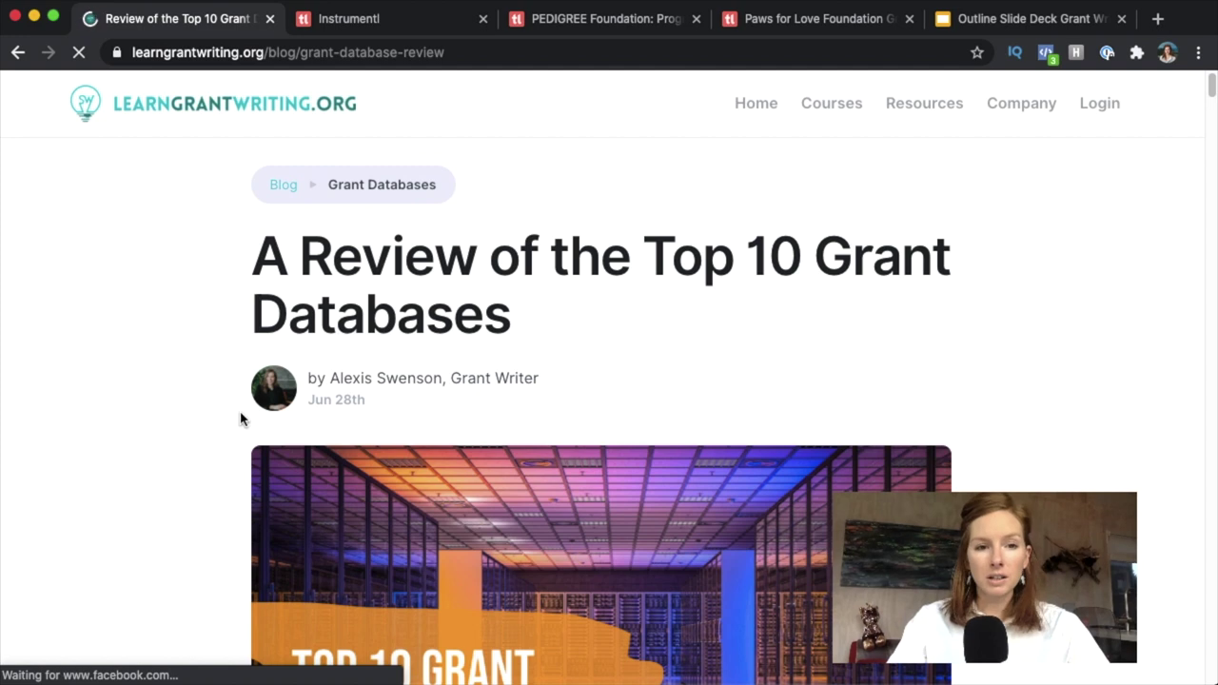
mouse_move(1210, 83)
mouse_down()
mouse_move(1212, 163)
mouse_move(1213, 81)
mouse_up()
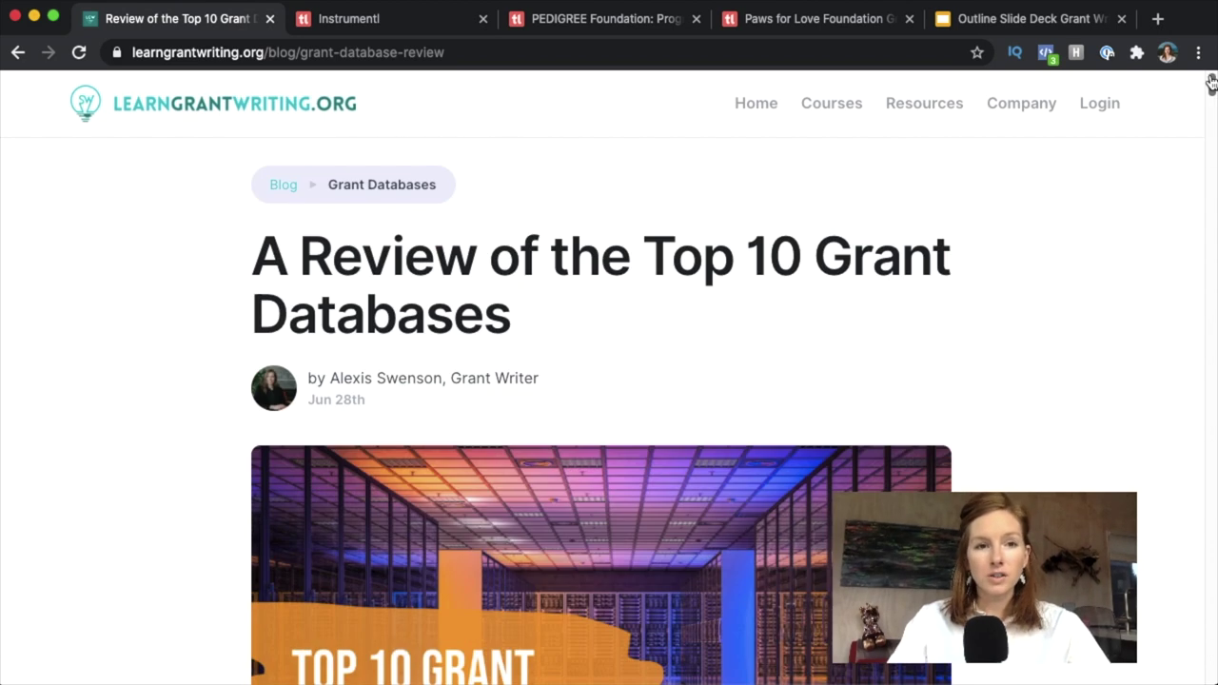